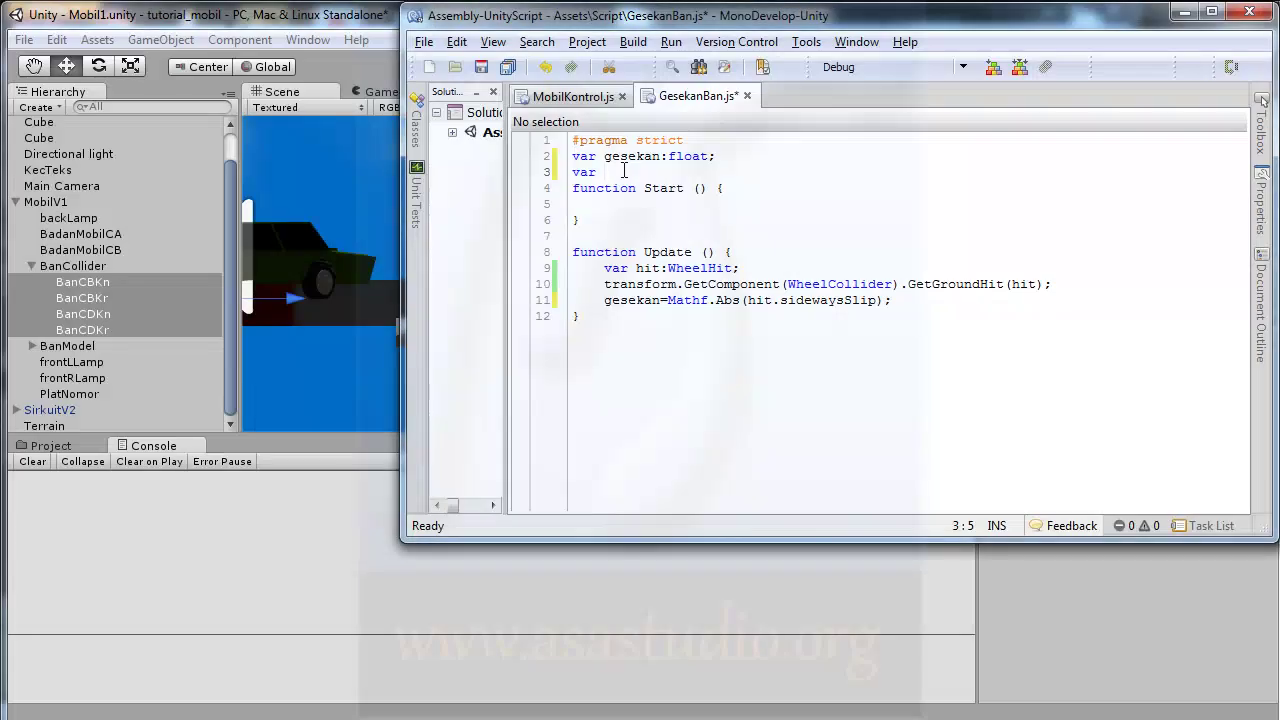
- Declare gesekanT as a float set to 1 and gesekanS as a GameObject in GesekanBan.js
{"action": "type", "text": "ges"}
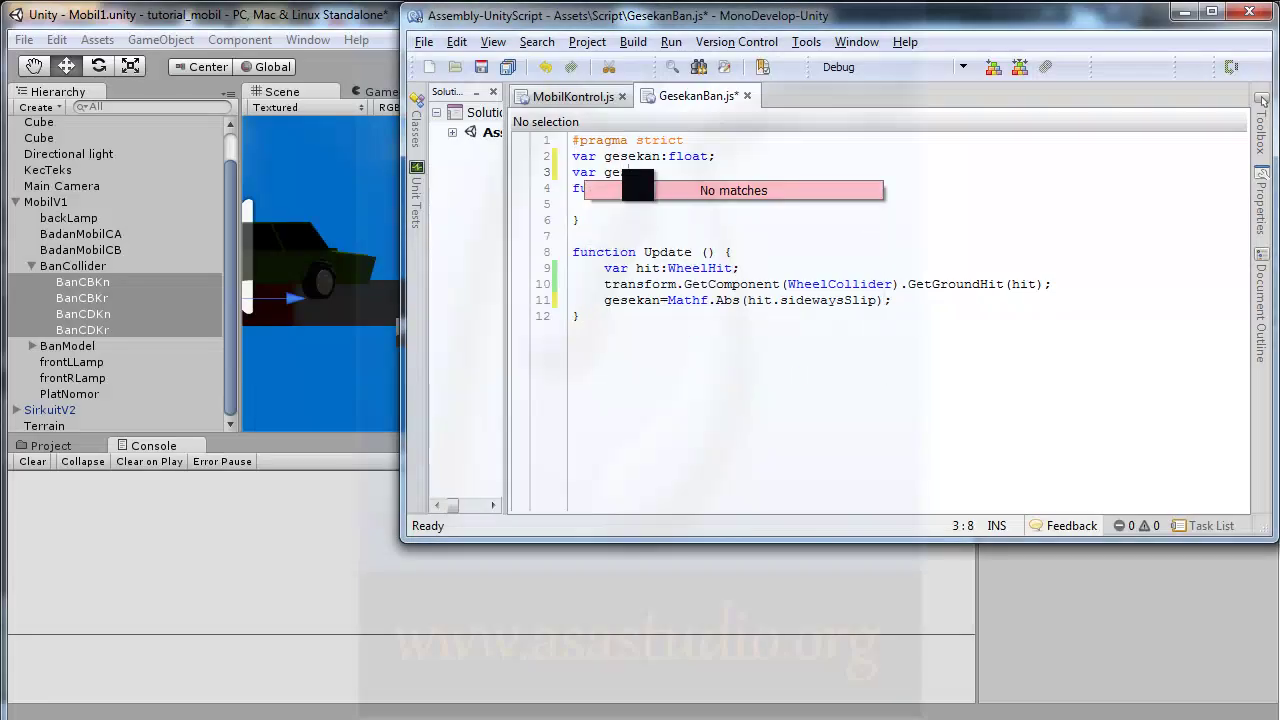
{"action": "type", "text": "ekanT"}
{"action": "type", "text": ":"}
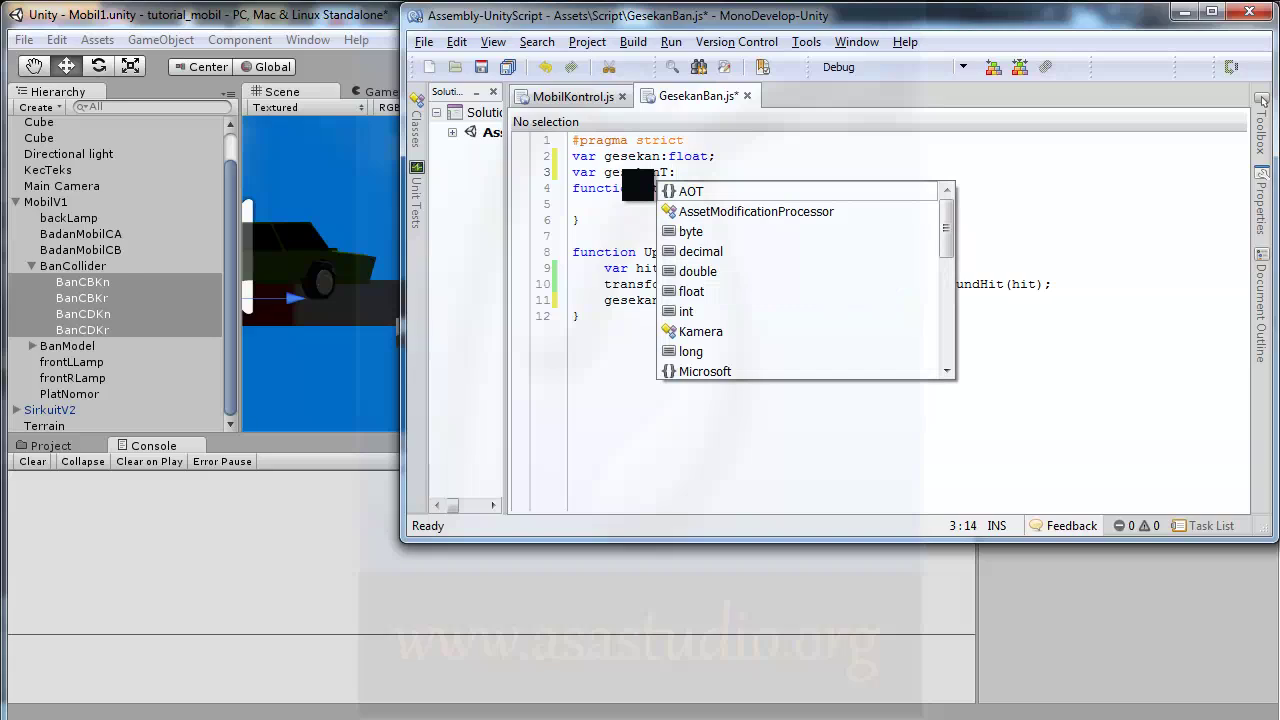
{"action": "type", "text": "float"}
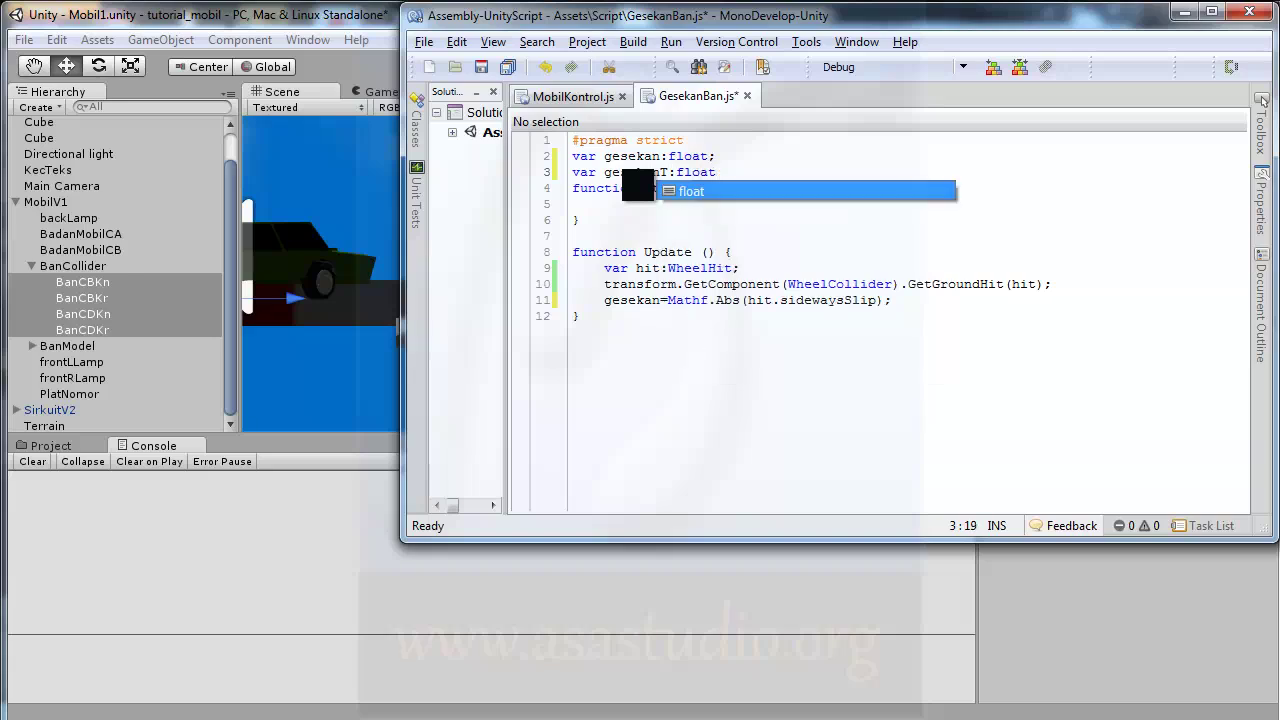
{"action": "type", "text": "=1;"}
{"action": "key", "text": "Return"}
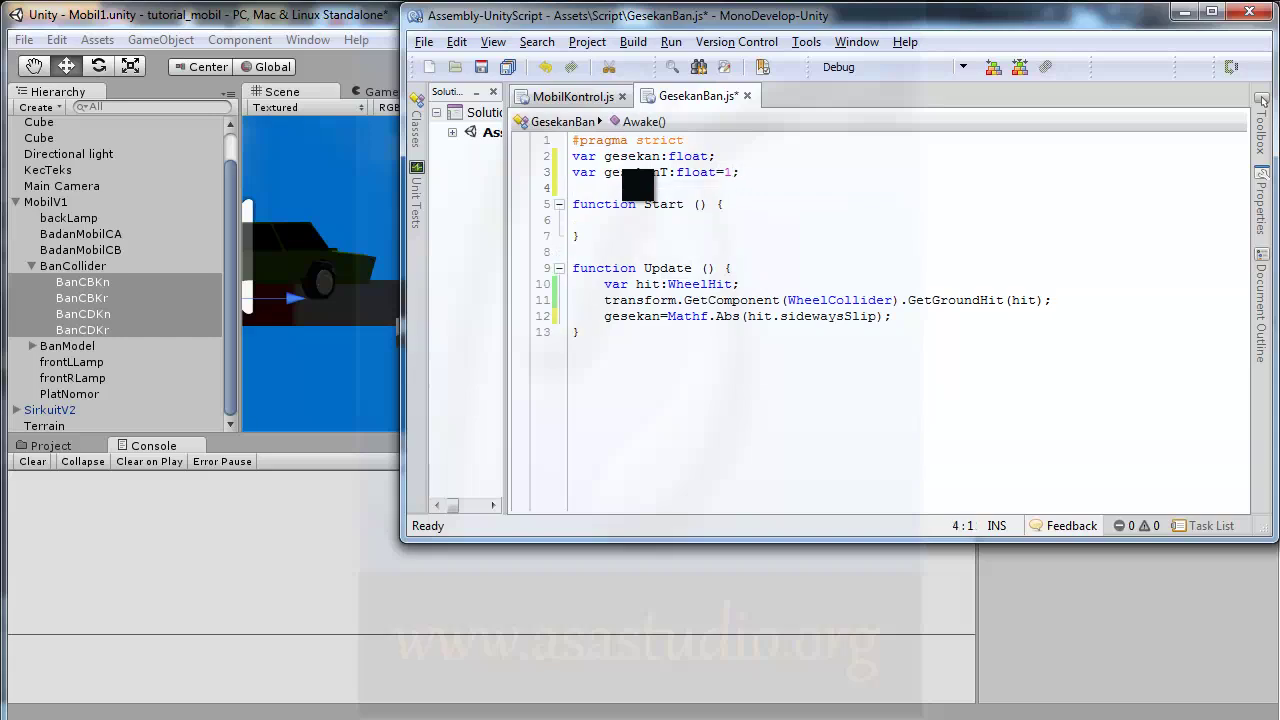
{"action": "type", "text": "var"}
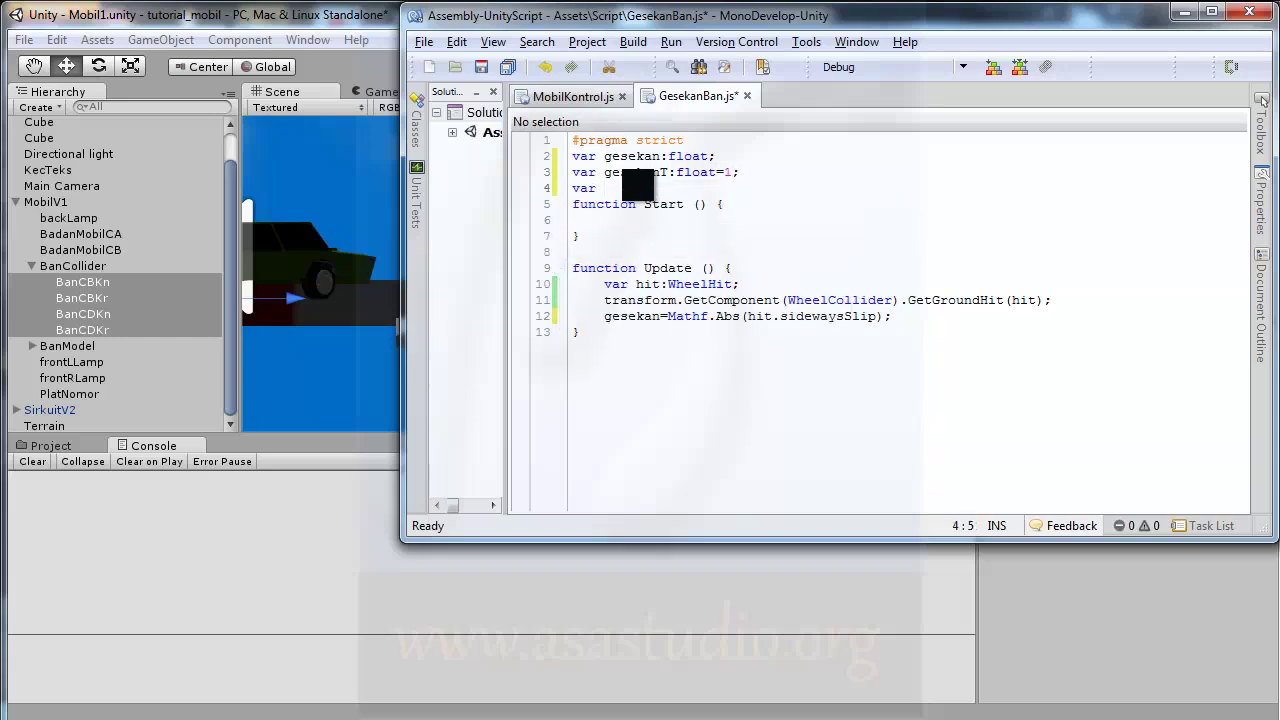
{"action": "type", "text": " ge"}
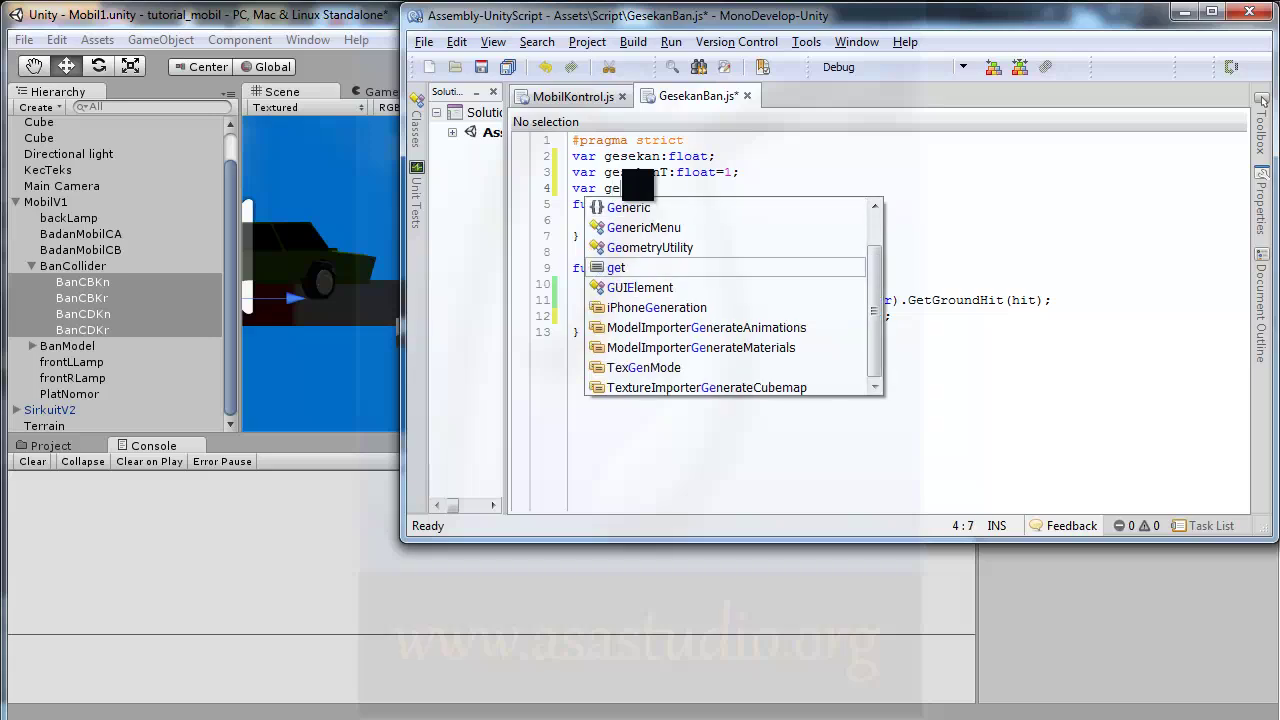
{"action": "type", "text": "sekanS"}
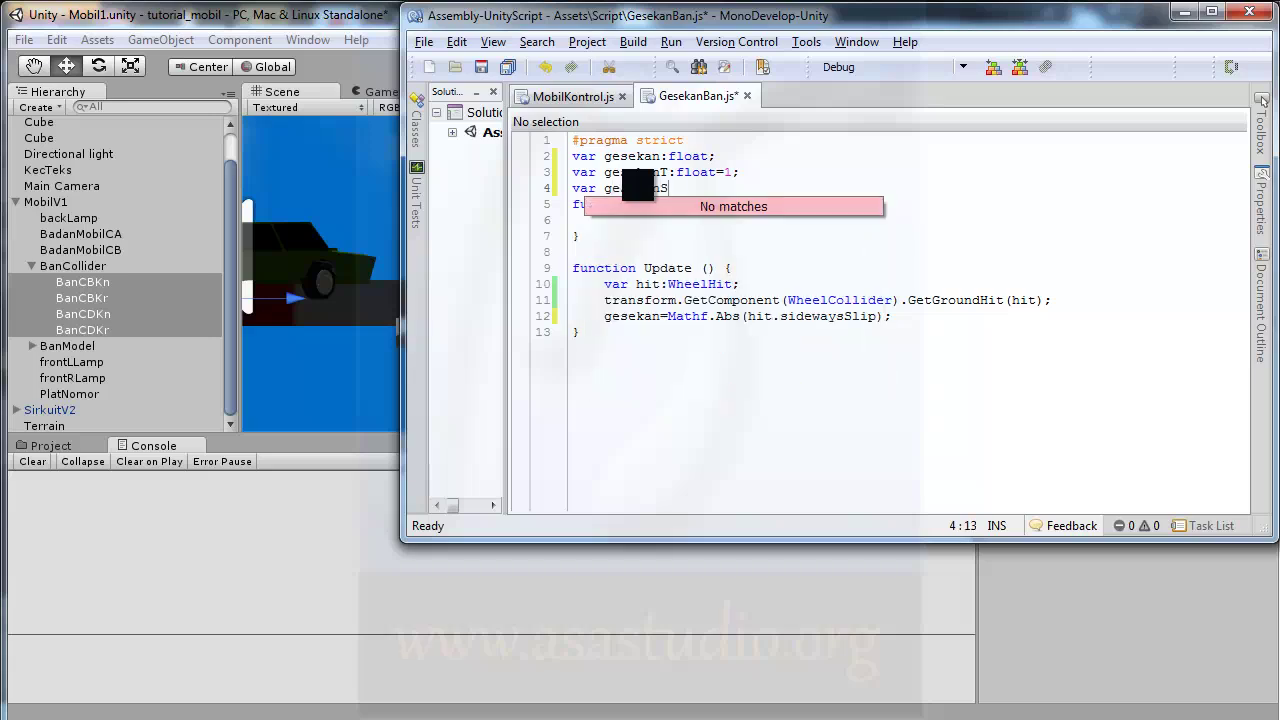
{"action": "type", "text": ":GameObject"}
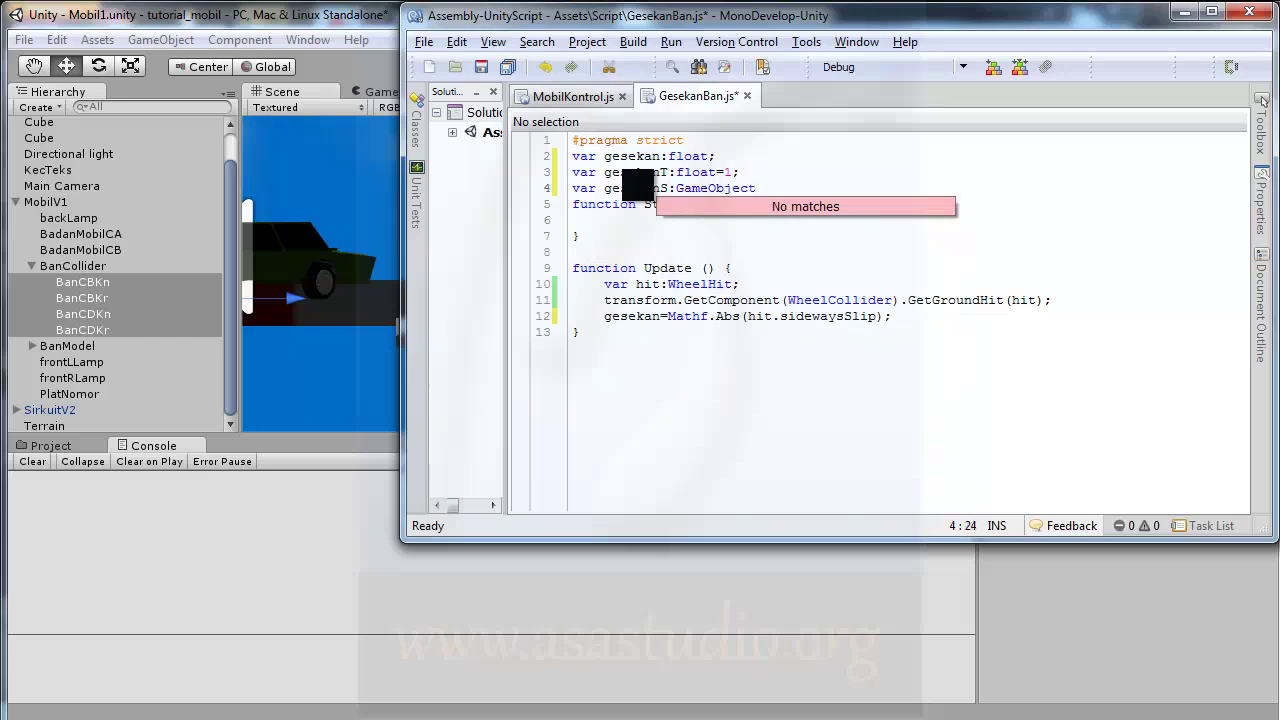
{"action": "type", "text": ";"}
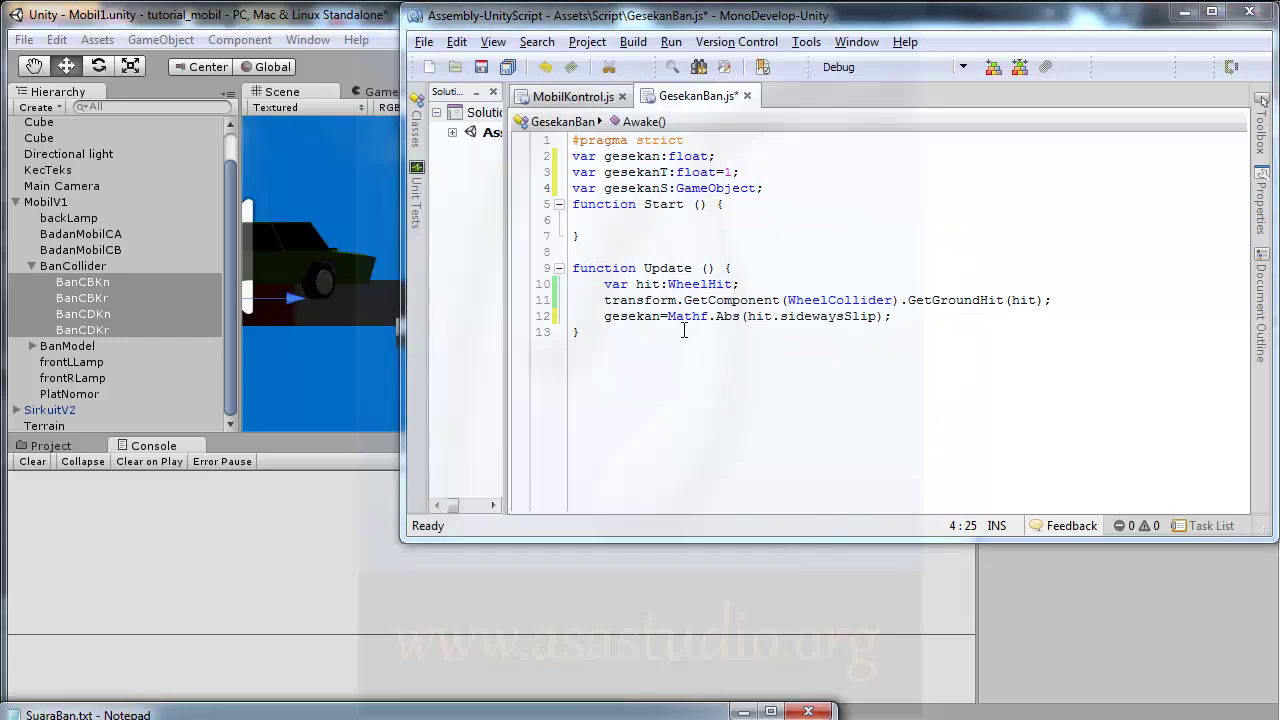
- Add an if (gesekanT<=gesekan) block at the end of Update and start typing Instantiate inside it
{"action": "left_click", "coordinate": [902, 318]}
{"action": "key", "text": "Return"}
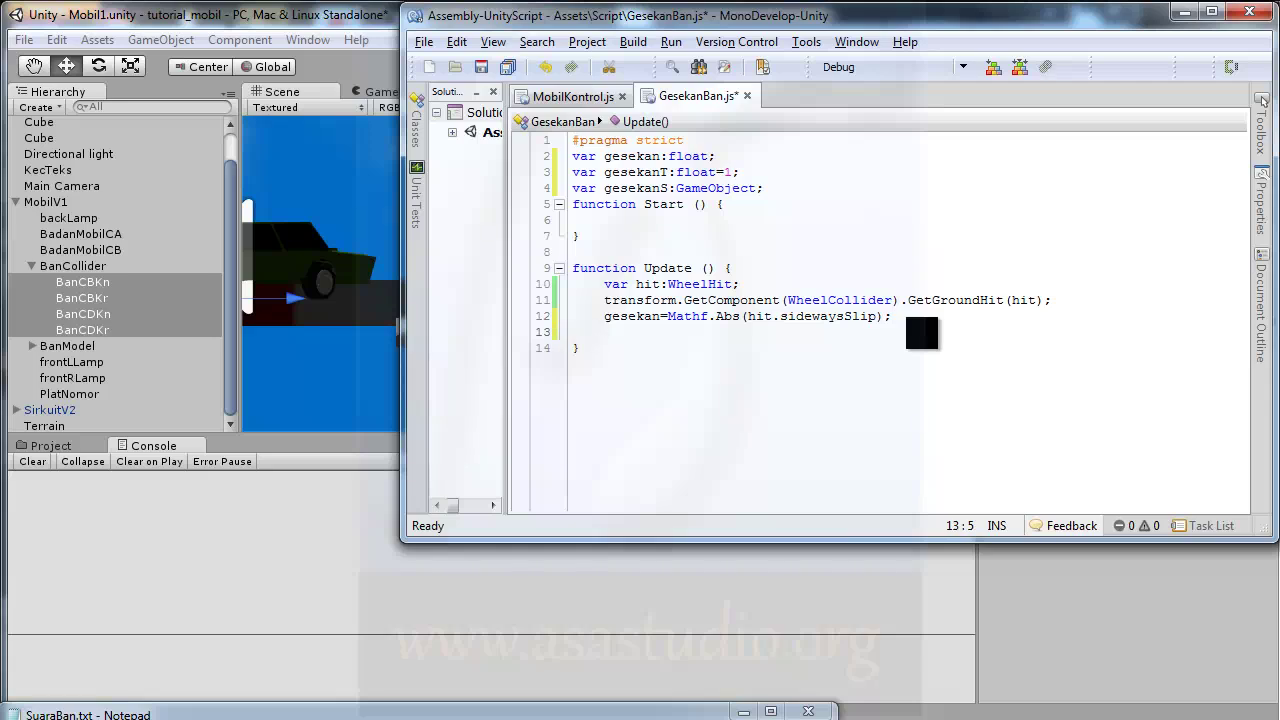
{"action": "type", "text": "if"}
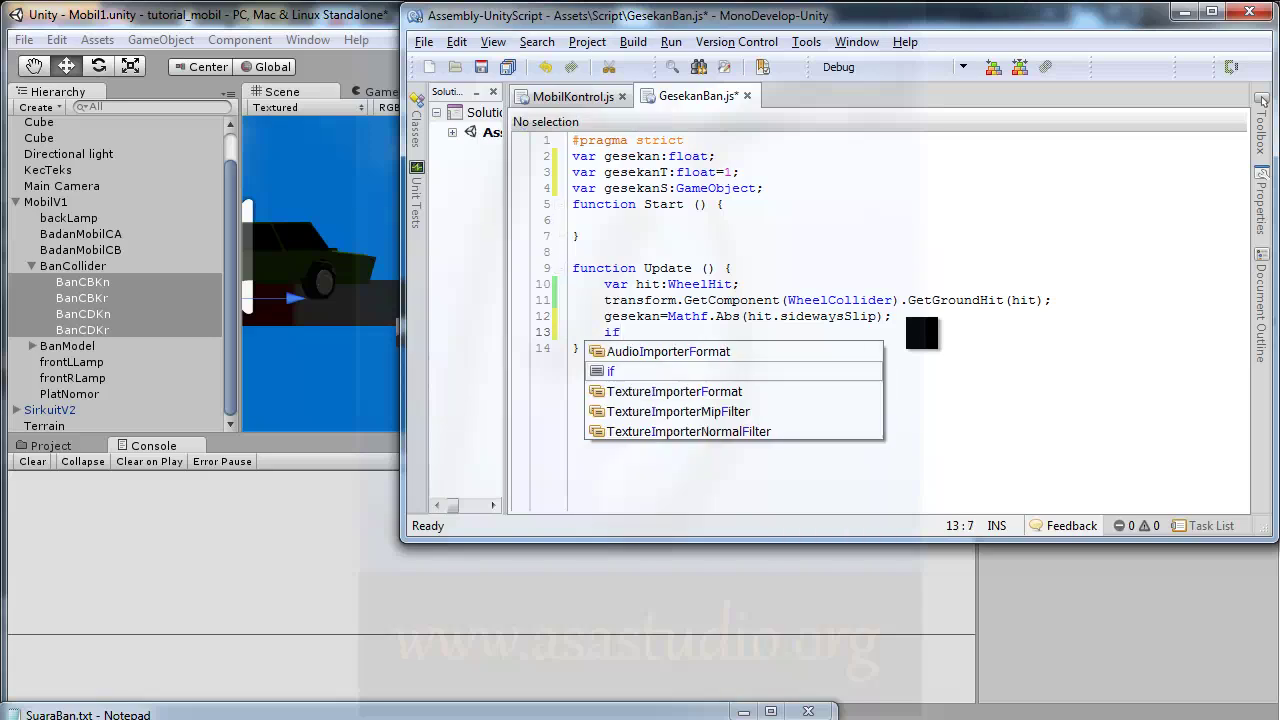
{"action": "type", "text": "()"}
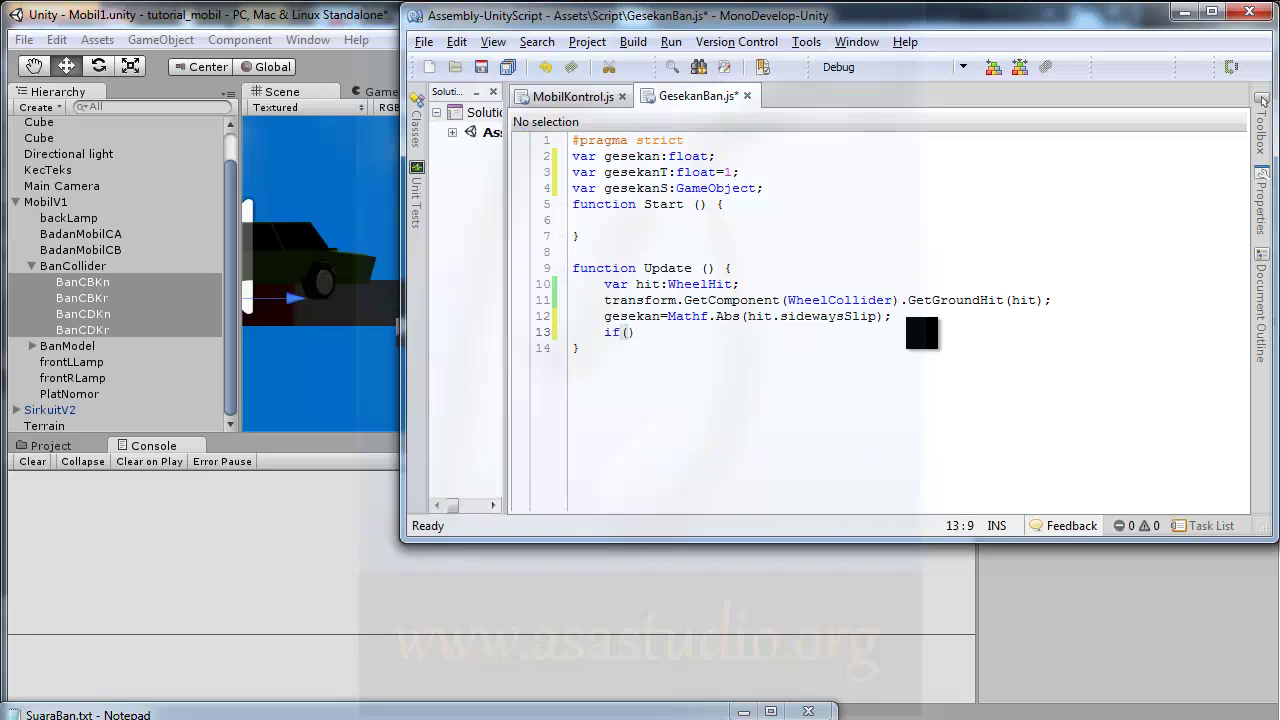
{"action": "type", "text": "gesekan"}
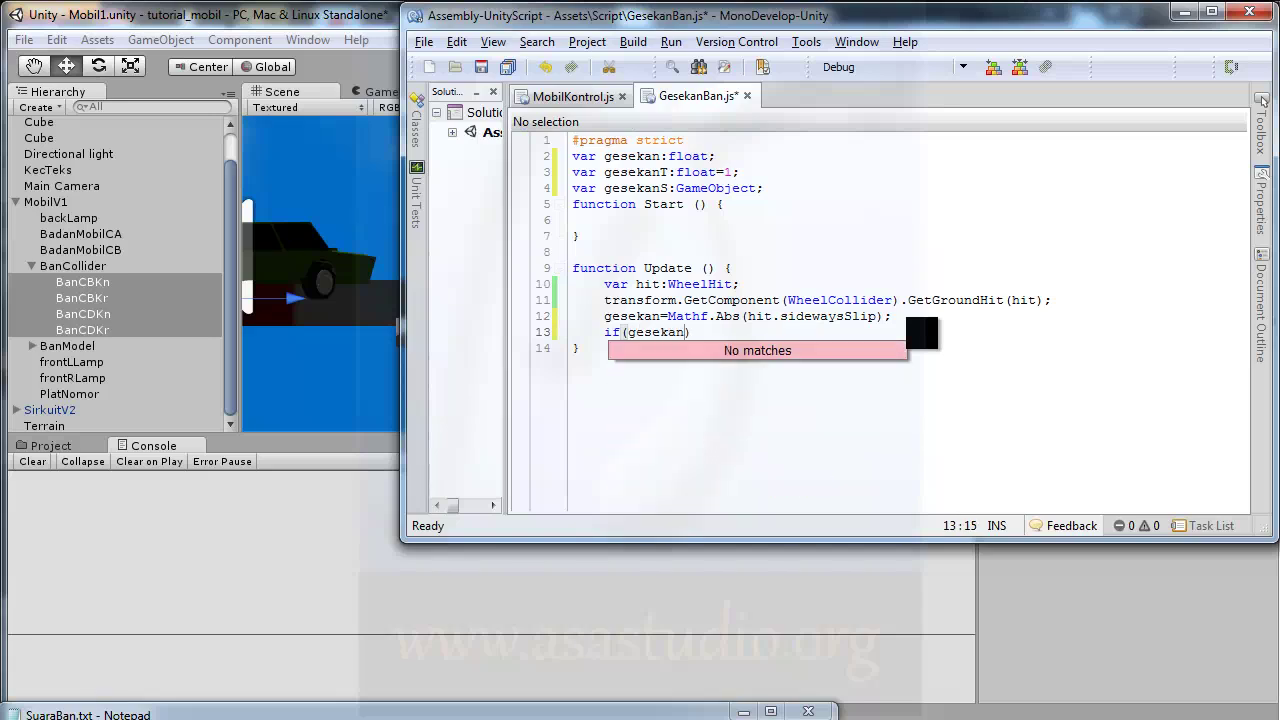
{"action": "type", "text": "T"}
{"action": "type", "text": "<="}
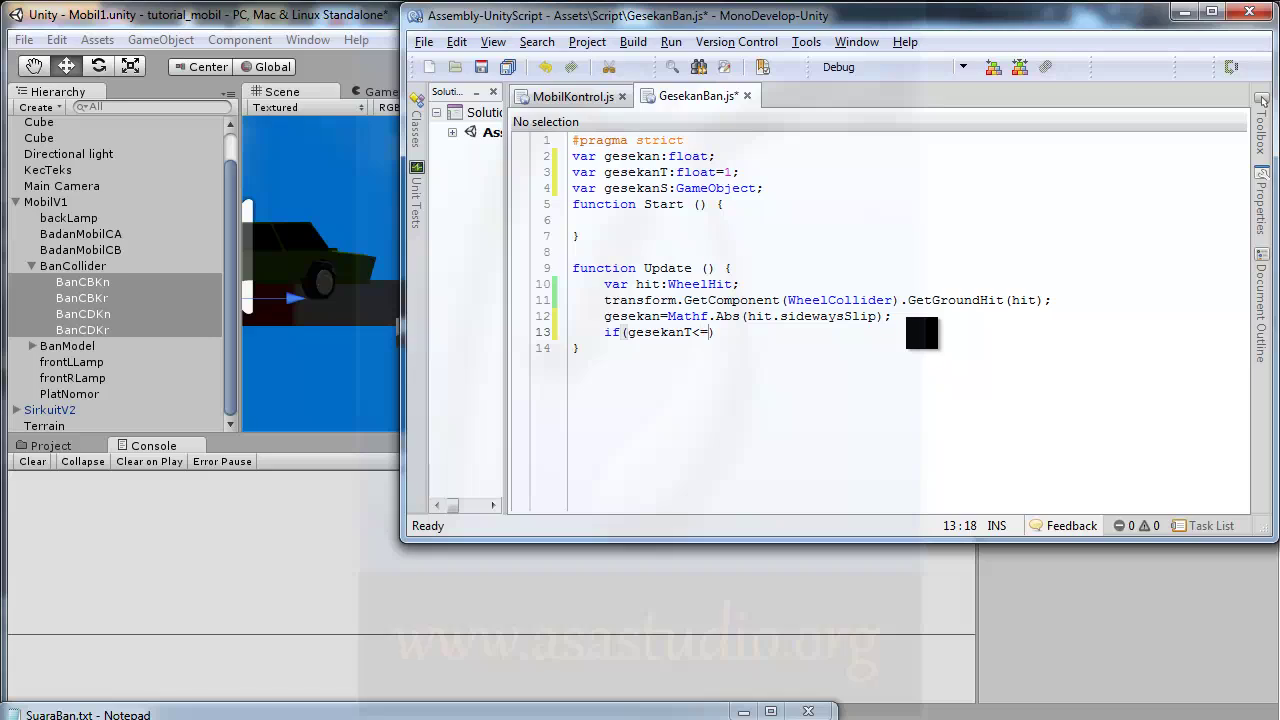
{"action": "type", "text": "gesekan"}
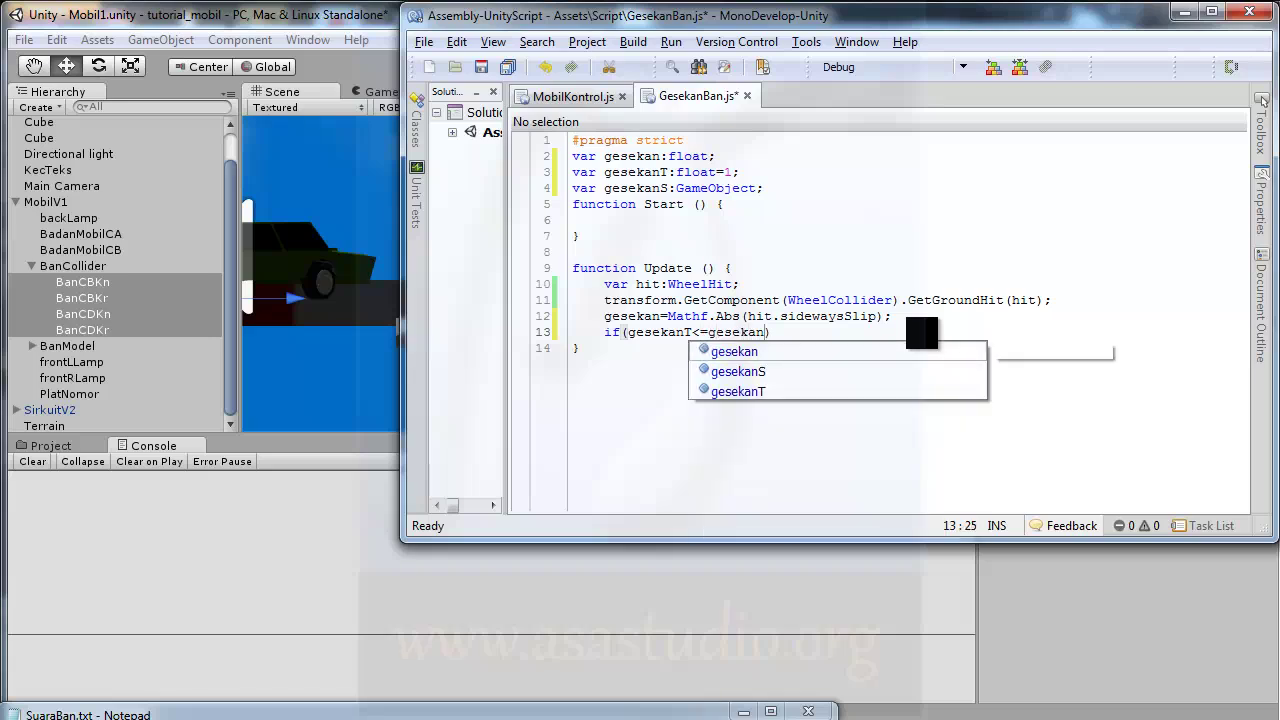
{"action": "type", "text": ")"}
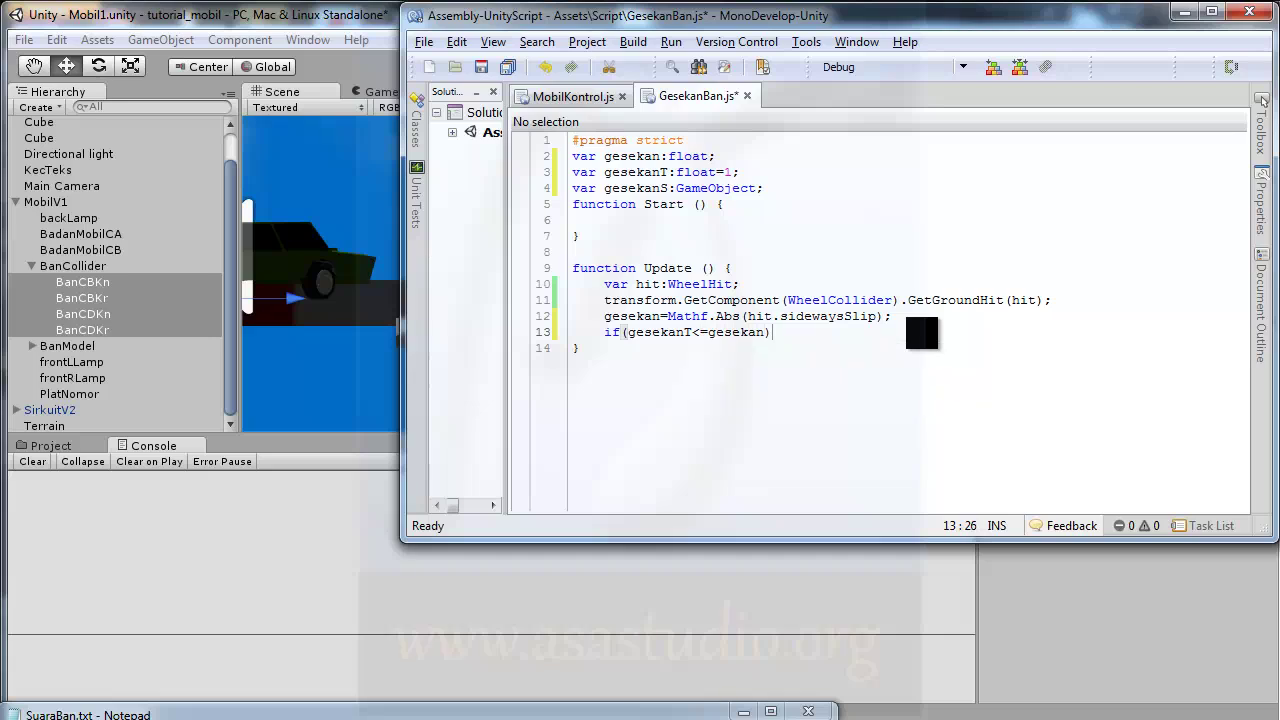
{"action": "type", "text": "{"}
{"action": "key", "text": "Return"}
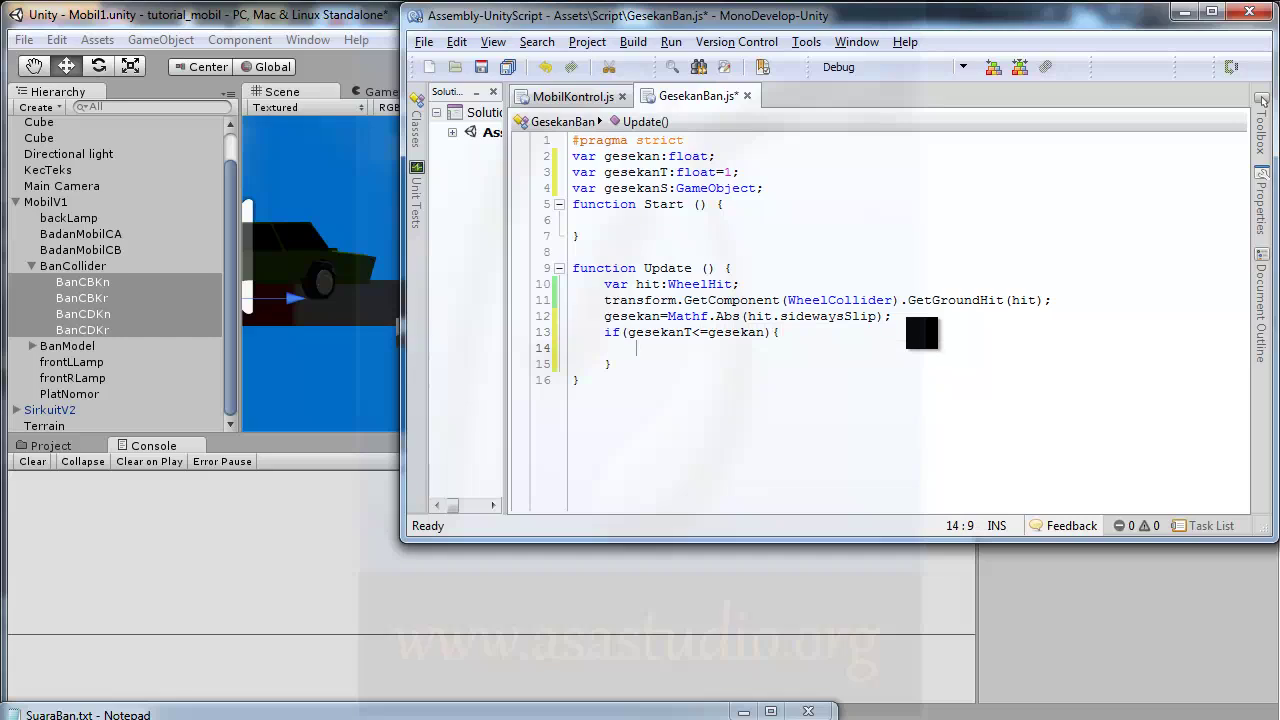
{"action": "type", "text": "ins"}
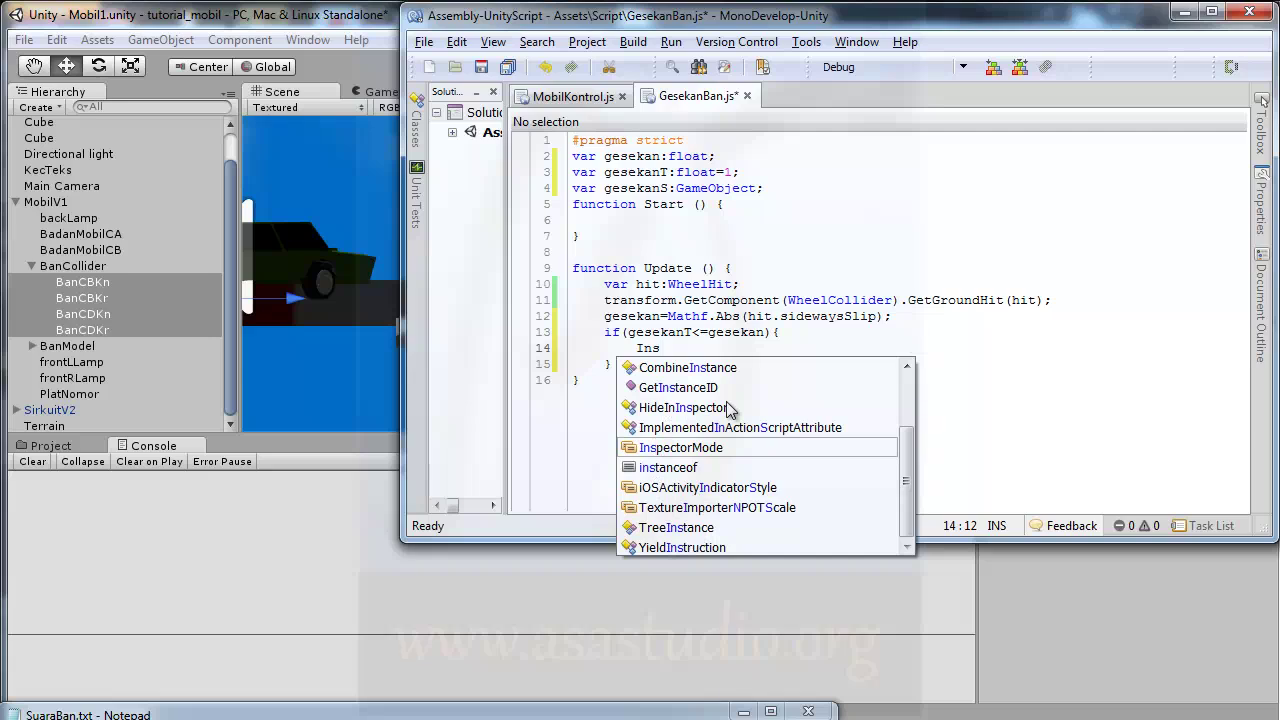
{"action": "type", "text": "ta"}
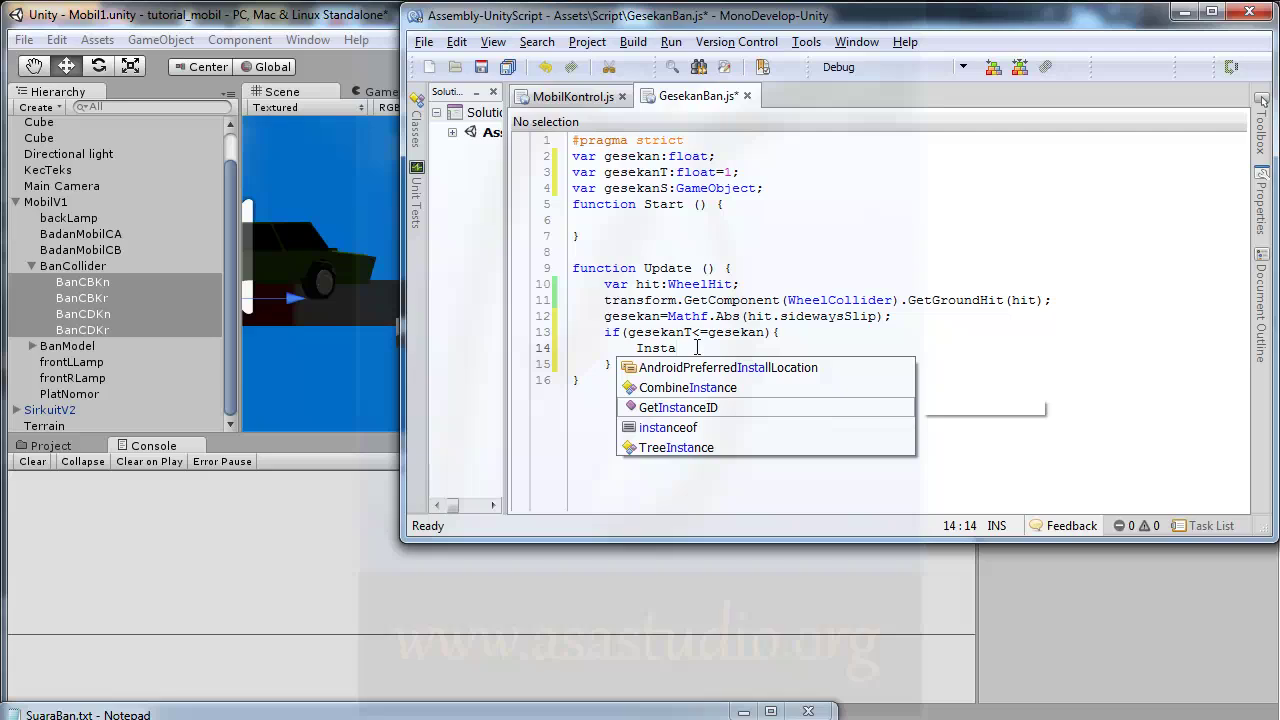
{"action": "type", "text": "ntiat"}
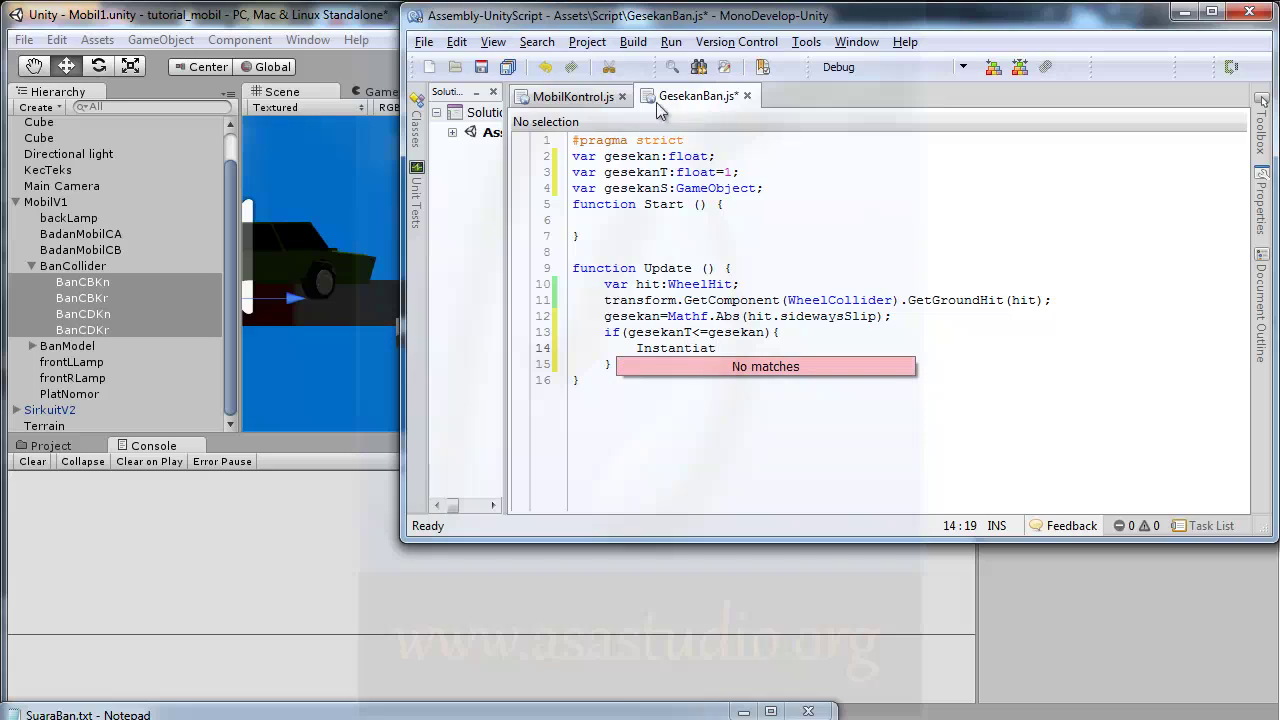
- Save the script and inspect Unity's missing-semicolon error for line 14 in the Console
{"action": "left_click", "coordinate": [506, 67]}
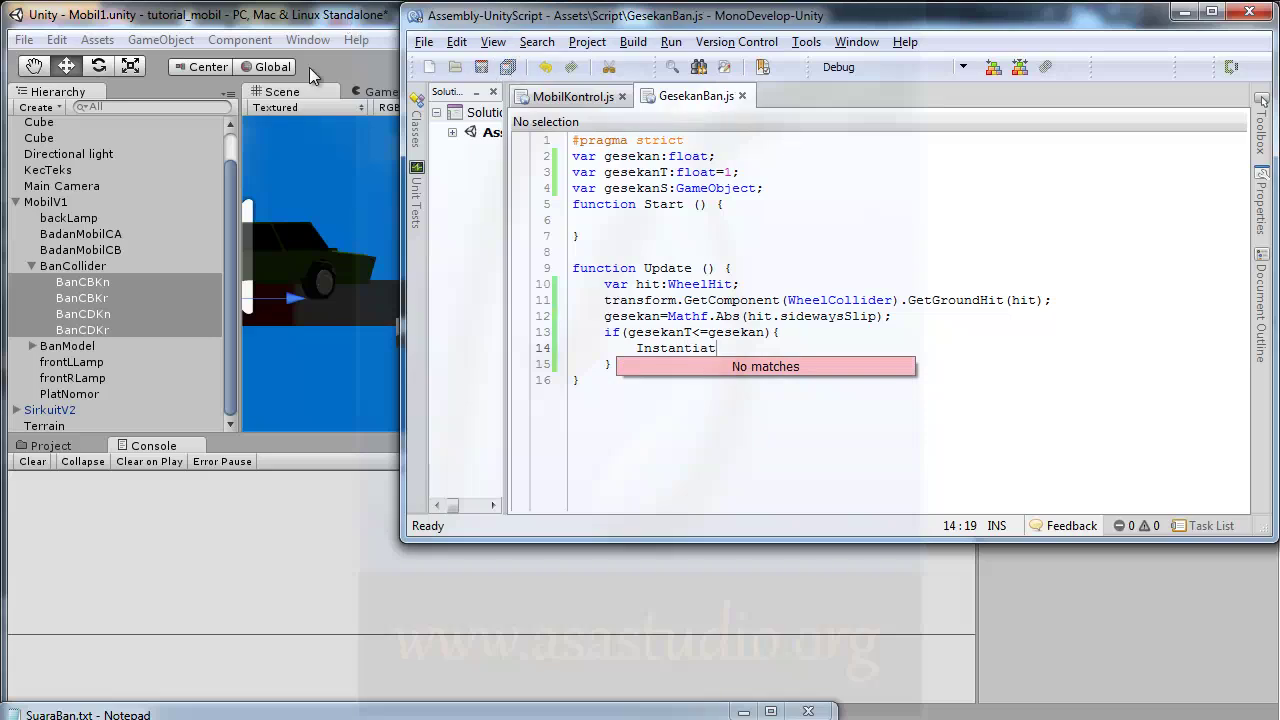
{"action": "left_click", "coordinate": [315, 18]}
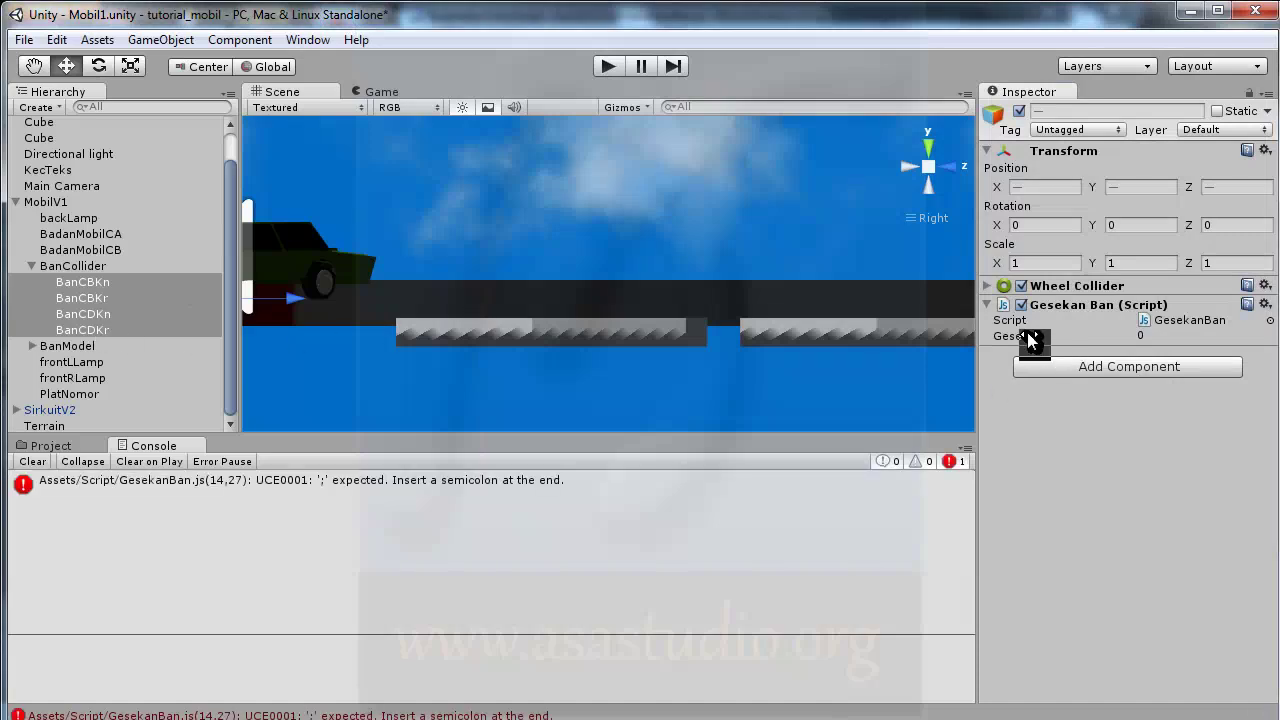
{"action": "left_click", "coordinate": [234, 484]}
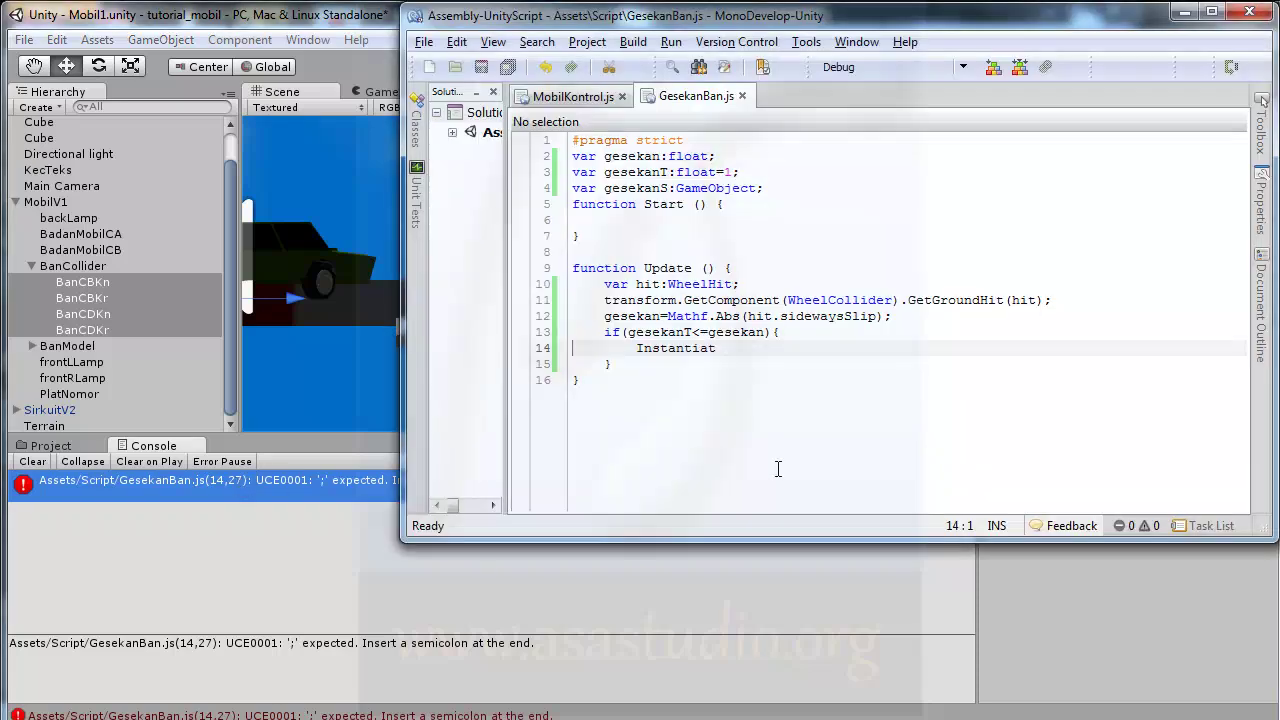
- Comment out the unfinished Instantiat line 14 with // and save the script
{"action": "left_click", "coordinate": [636, 349]}
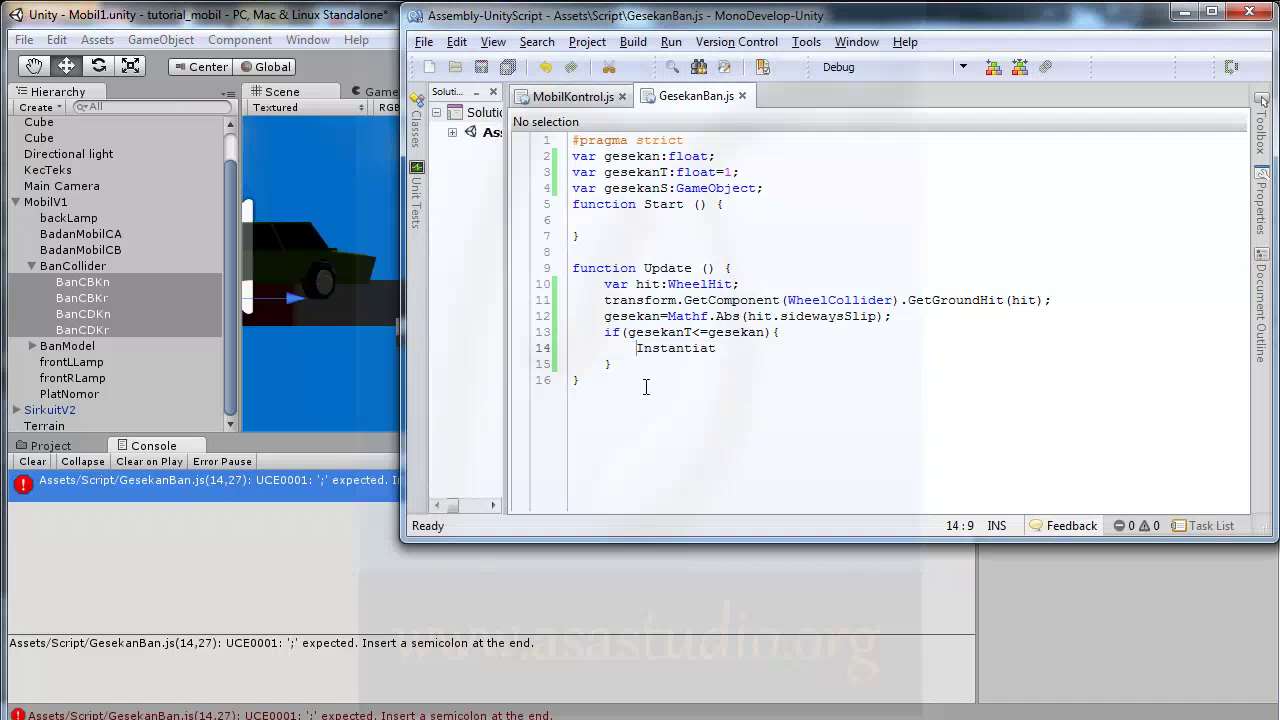
{"action": "type", "text": "//"}
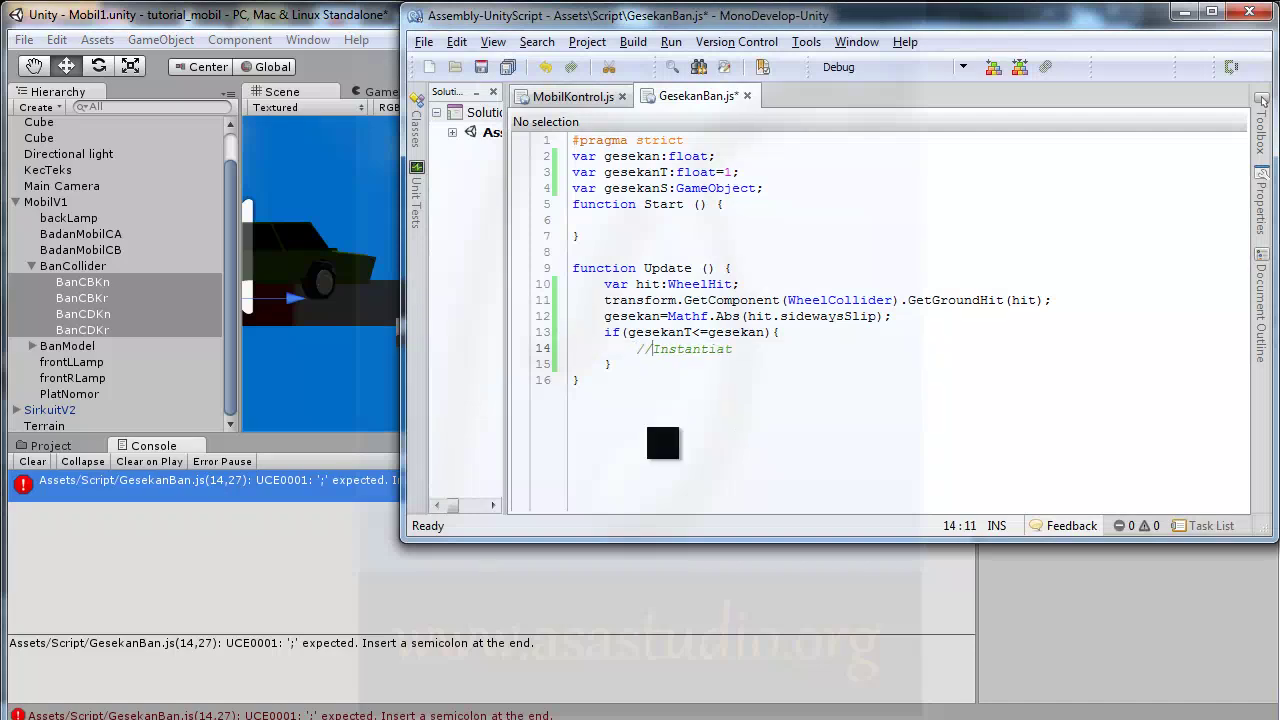
{"action": "left_click", "coordinate": [510, 72]}
- Assign the SuaraBan prefab to the wheels' Gesekan S field and select the //Instantiat comment in GesekanBan.js
{"action": "left_click", "coordinate": [356, 64]}
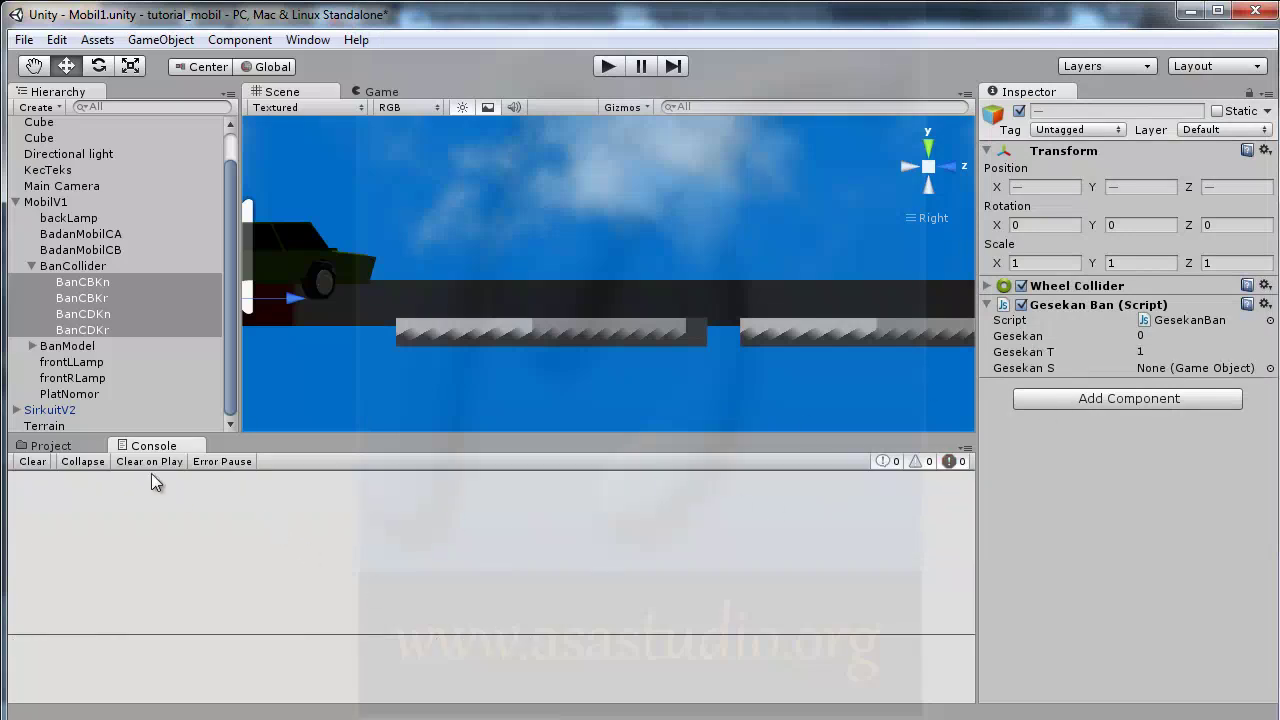
{"action": "left_click", "coordinate": [52, 446]}
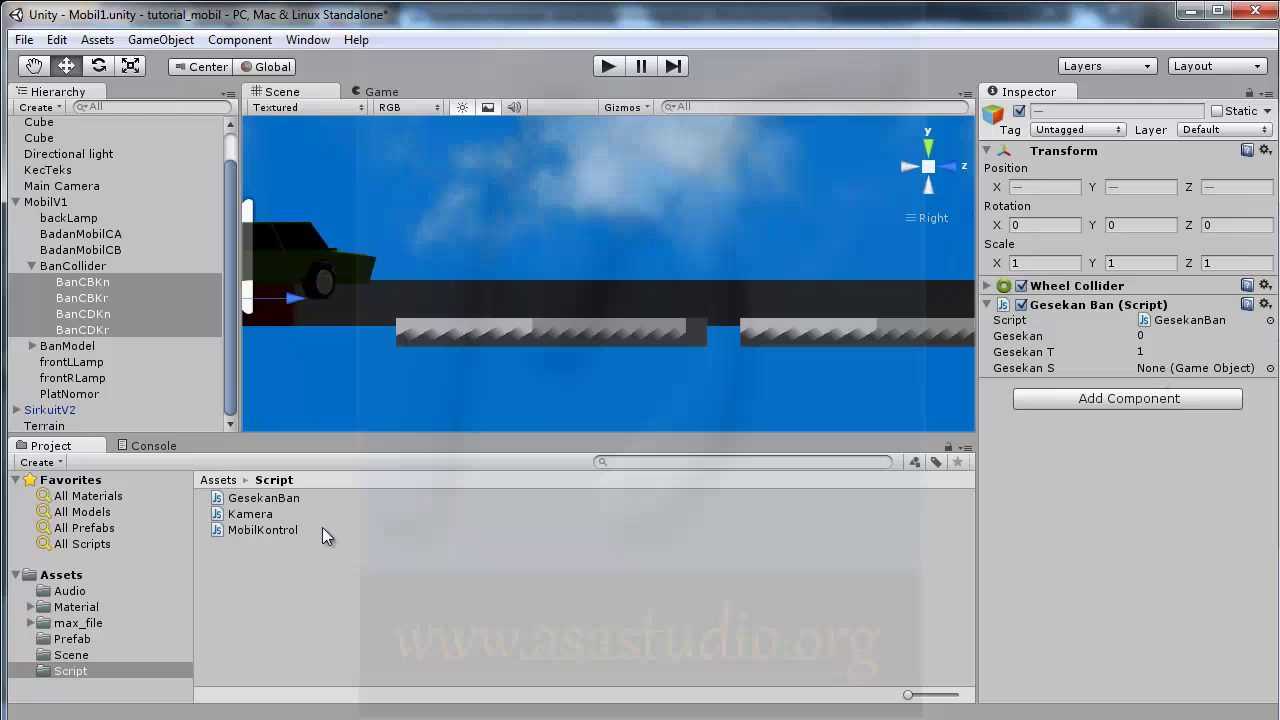
{"action": "left_click", "coordinate": [66, 591]}
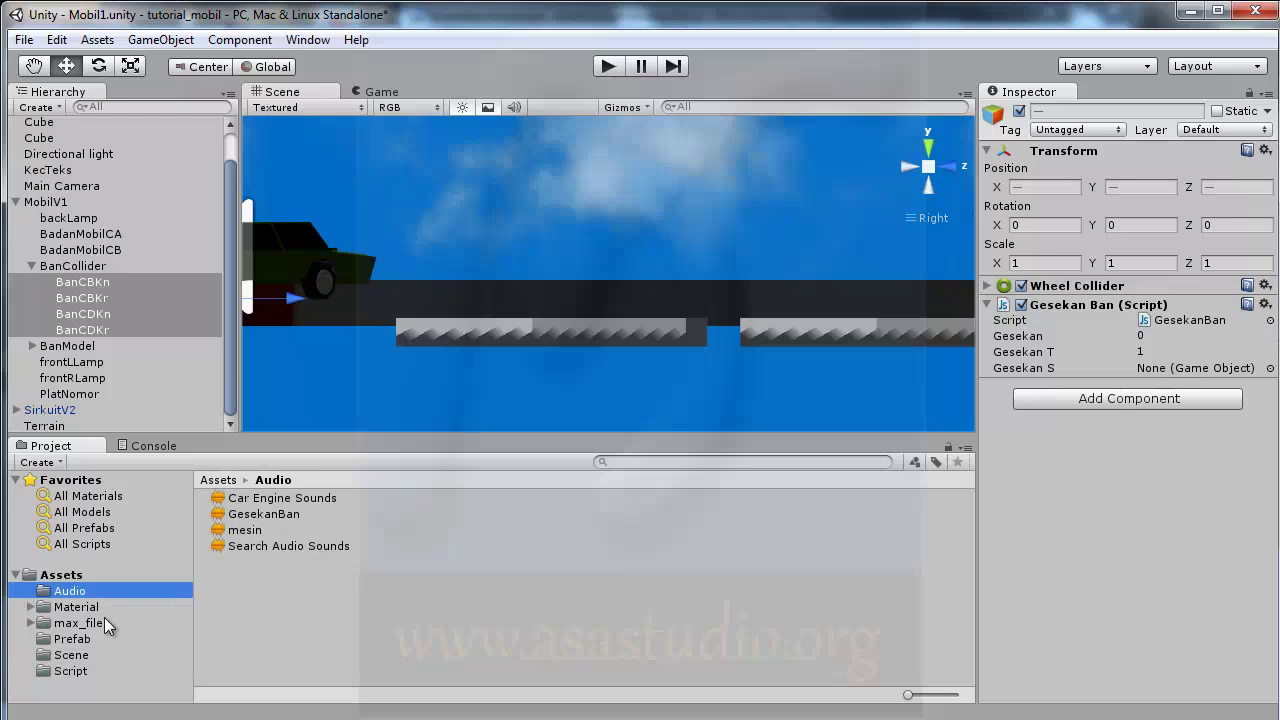
{"action": "left_click", "coordinate": [72, 639]}
{"action": "left_click_drag", "start_coordinate": [255, 496], "coordinate": [1175, 372]}
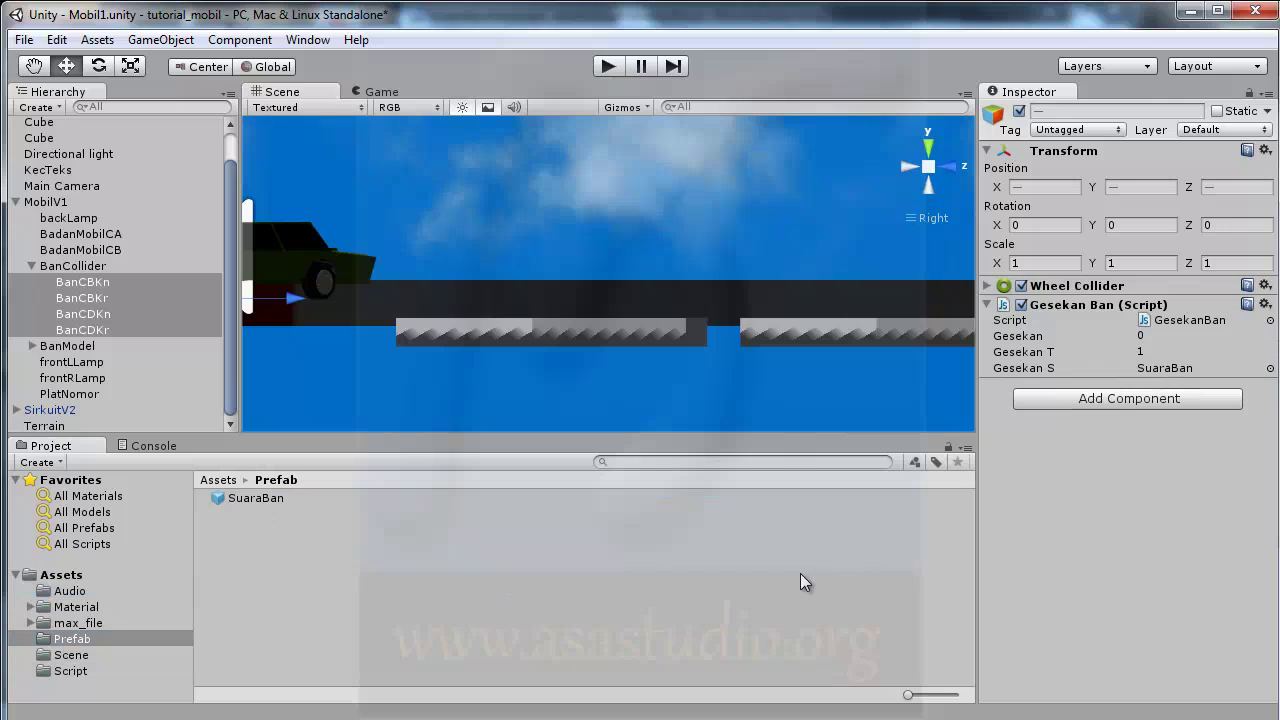
{"action": "key", "text": "alt+Tab"}
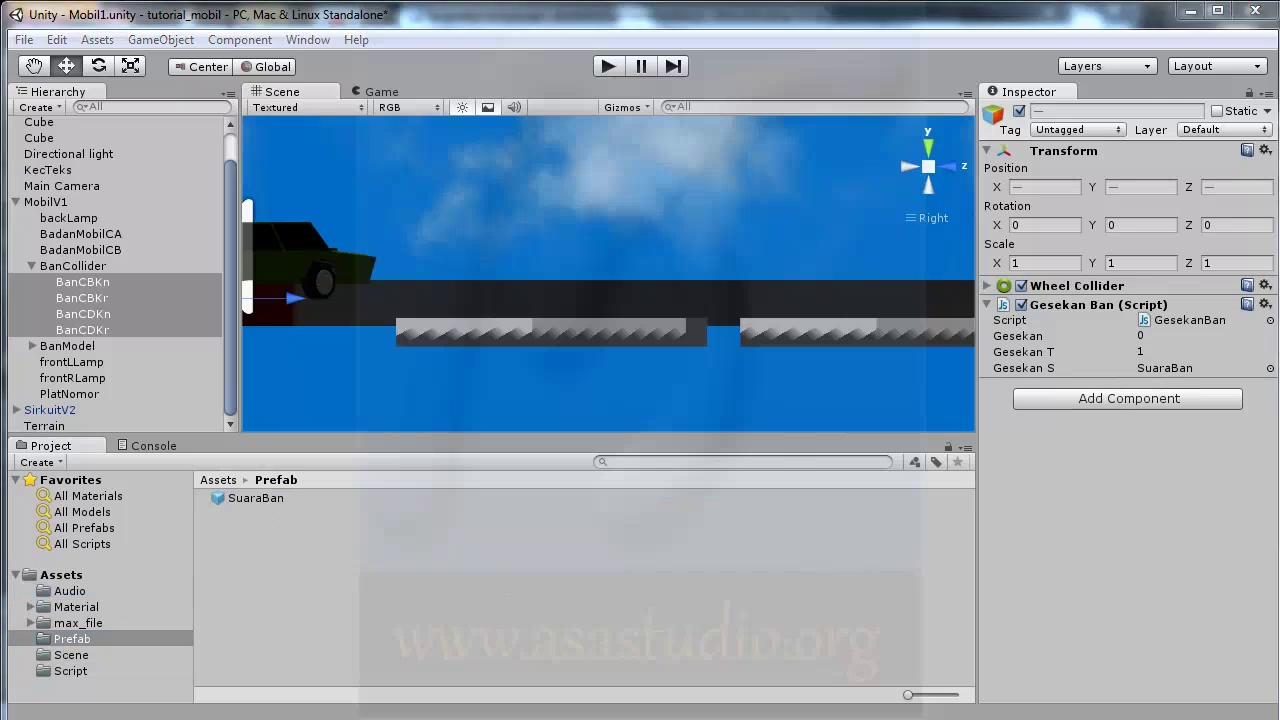
{"action": "left_click_drag", "start_coordinate": [637, 349], "coordinate": [787, 349]}
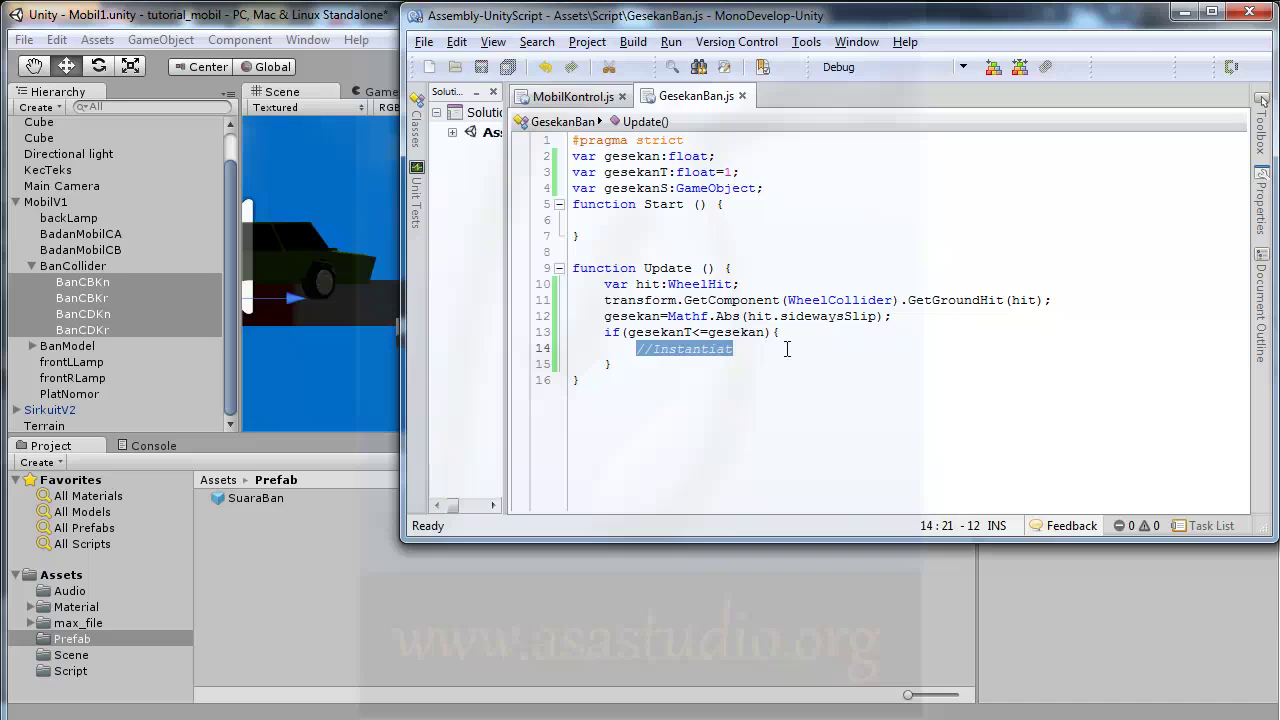
- Replace the line 14 comment with Instantiate(gesekanS,hitPoint,Quaternion.identity); and save GesekanBan.js
{"action": "type", "text": "ins"}
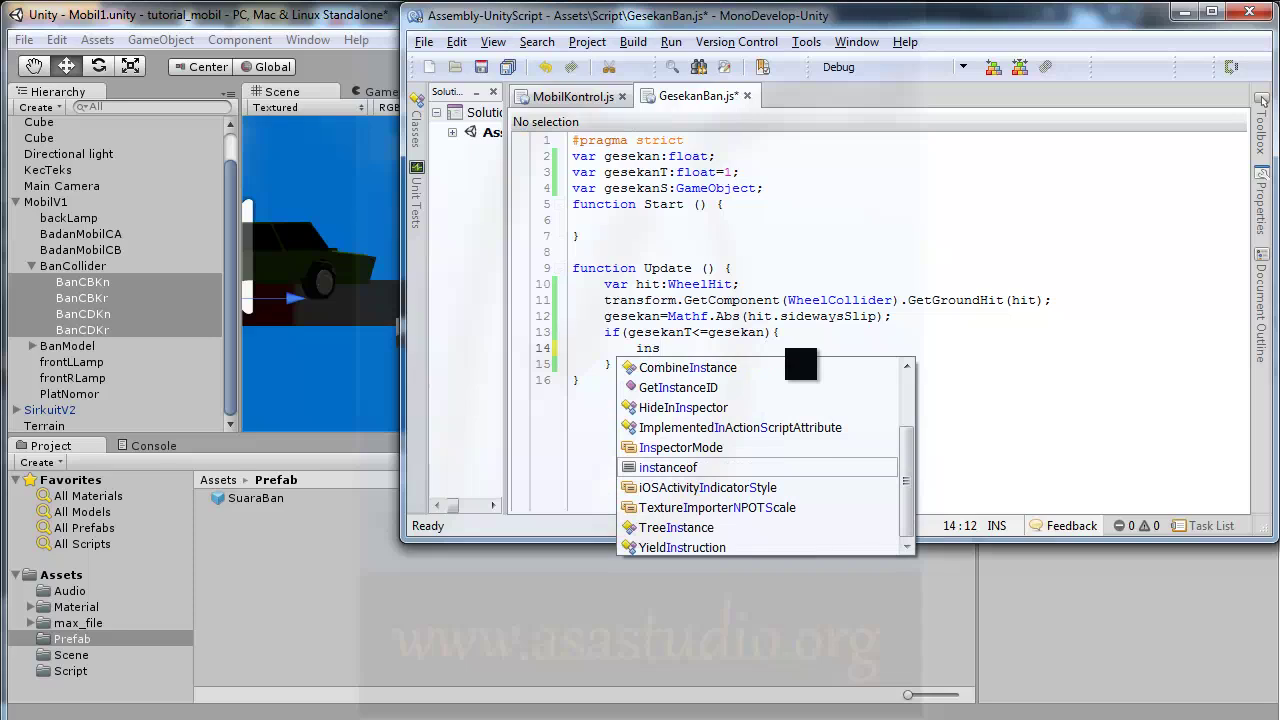
{"action": "key", "text": "Left"}
{"action": "key", "text": "Left"}
{"action": "key", "text": "Left"}
{"action": "key", "text": "Delete"}
{"action": "type", "text": "I"}
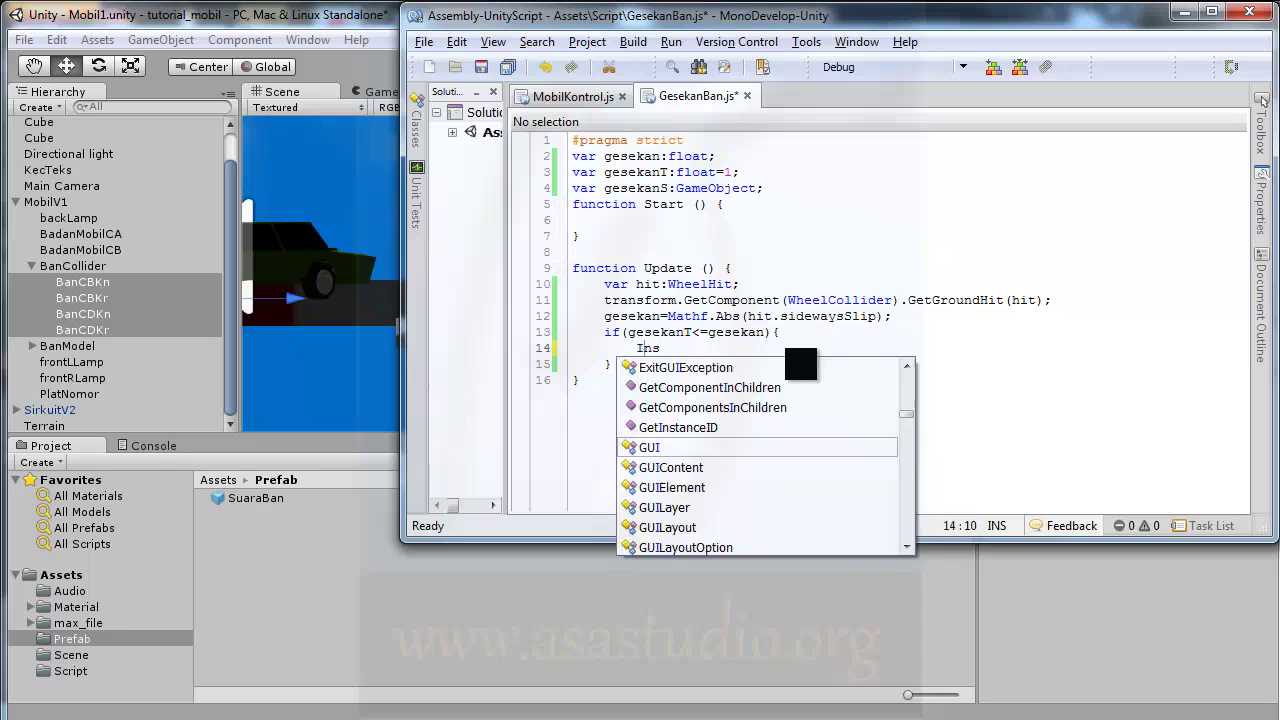
{"action": "key", "text": "Right"}
{"action": "type", "text": "tantiate"}
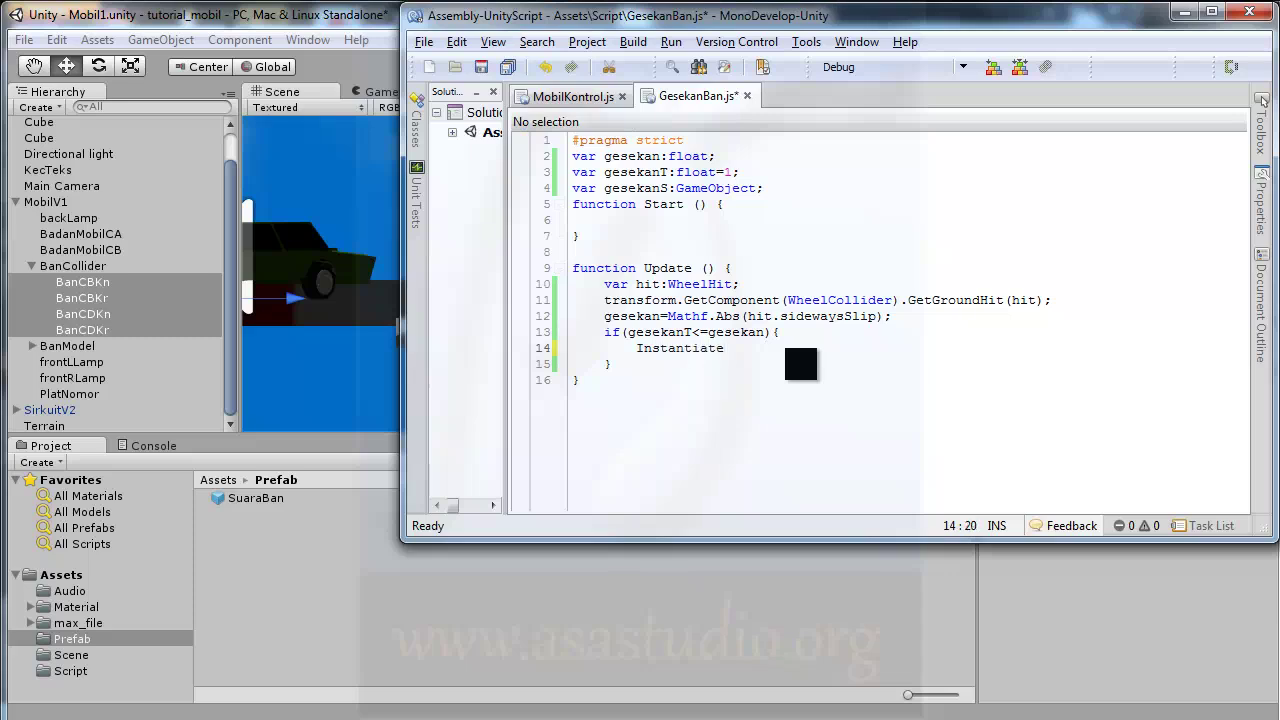
{"action": "type", "text": "();"}
{"action": "key", "text": "Left"}
{"action": "key", "text": "Left"}
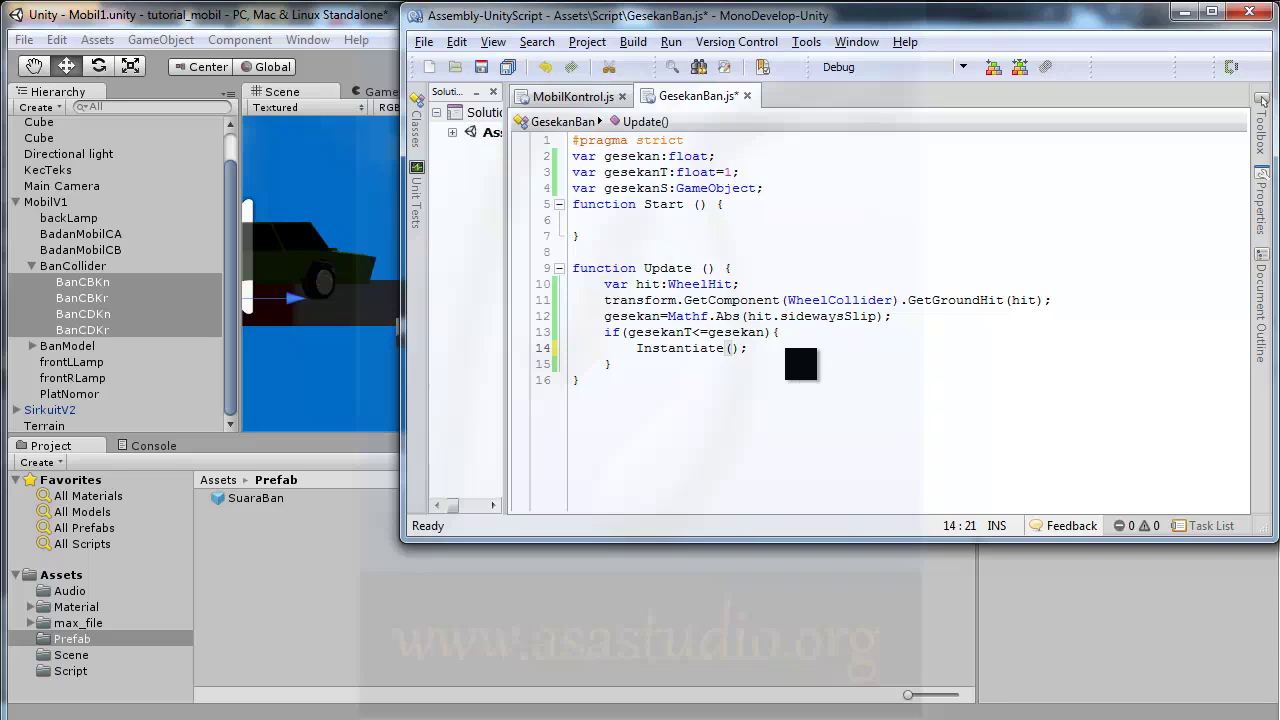
{"action": "type", "text": "gesekanS"}
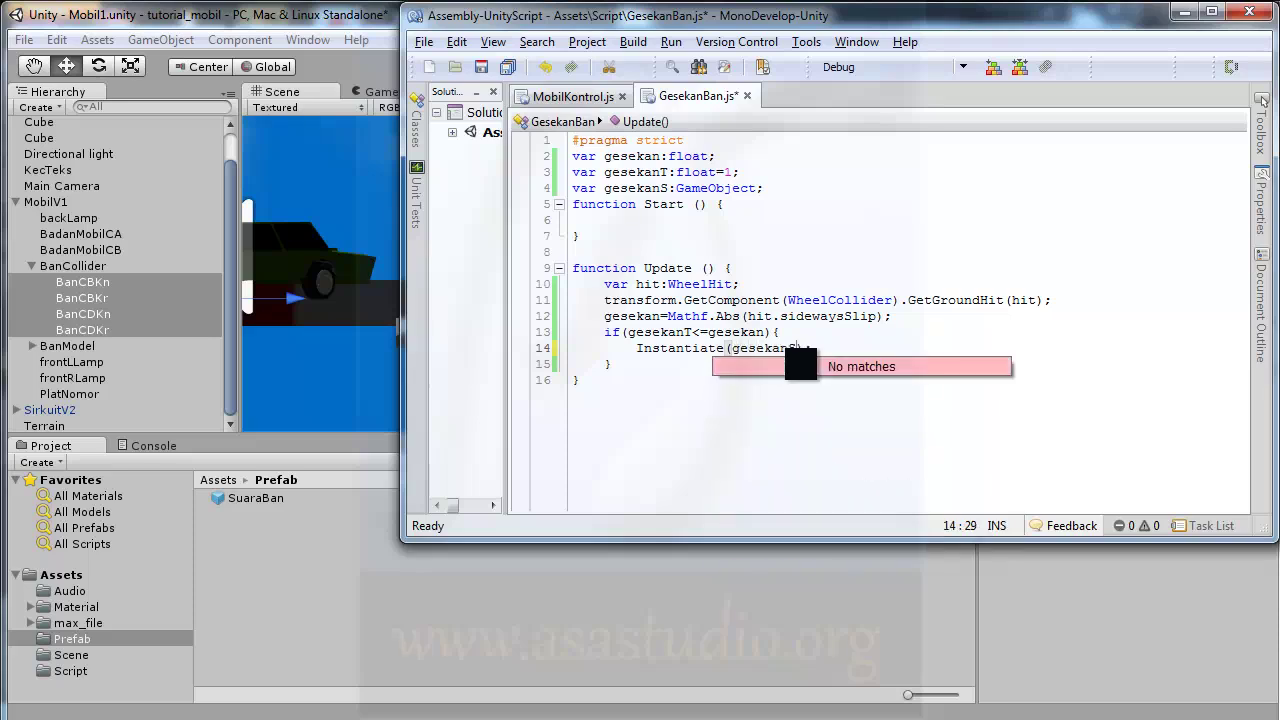
{"action": "type", "text": ","}
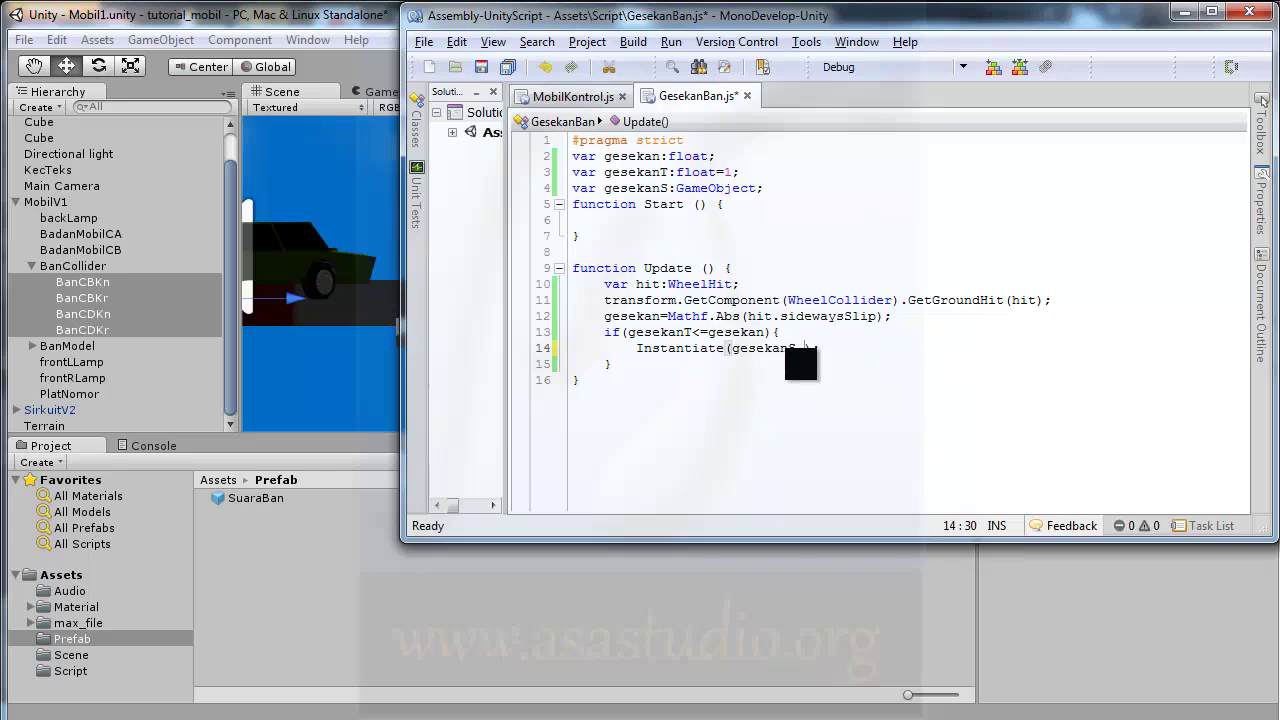
{"action": "type", "text": "hit"}
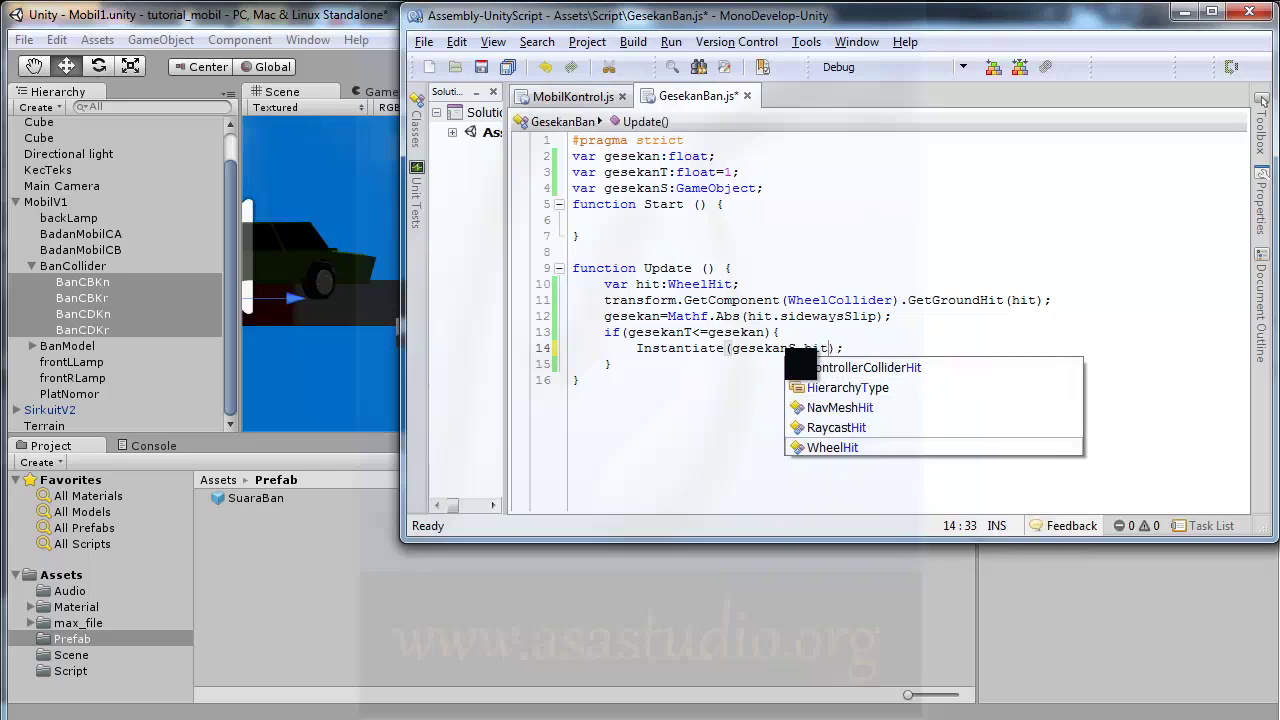
{"action": "type", "text": "Point"}
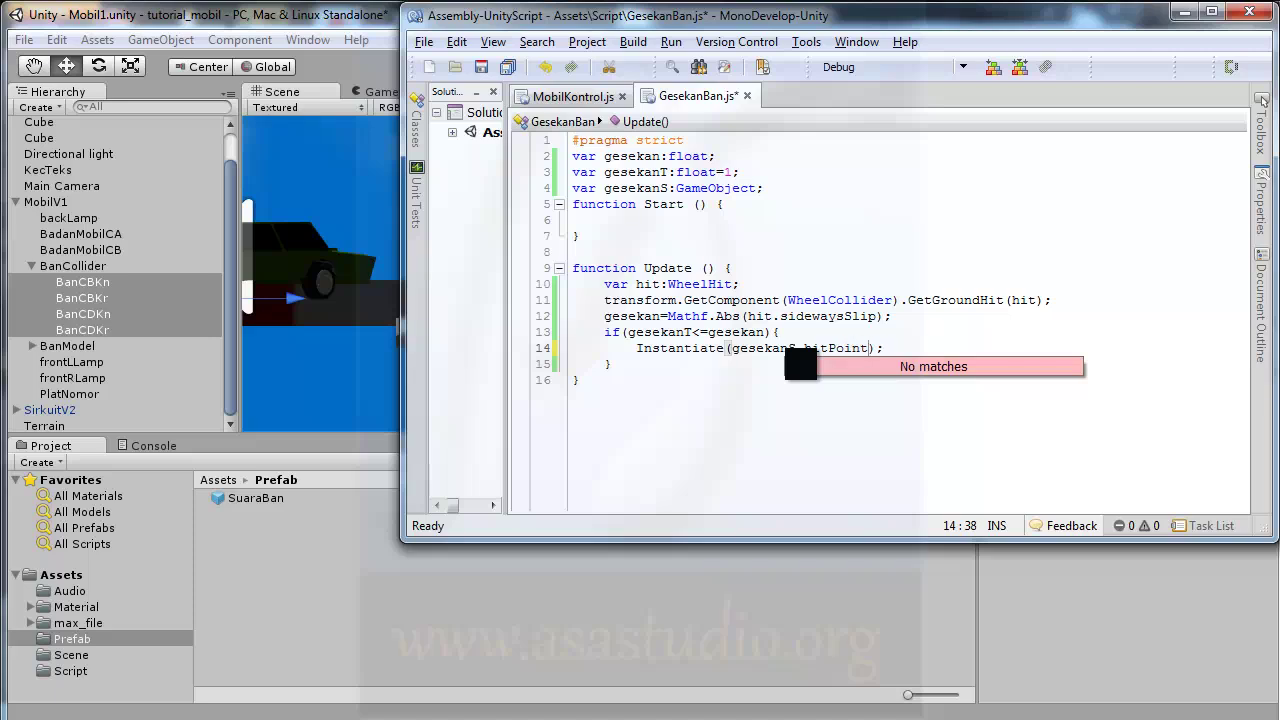
{"action": "type", "text": ",Q"}
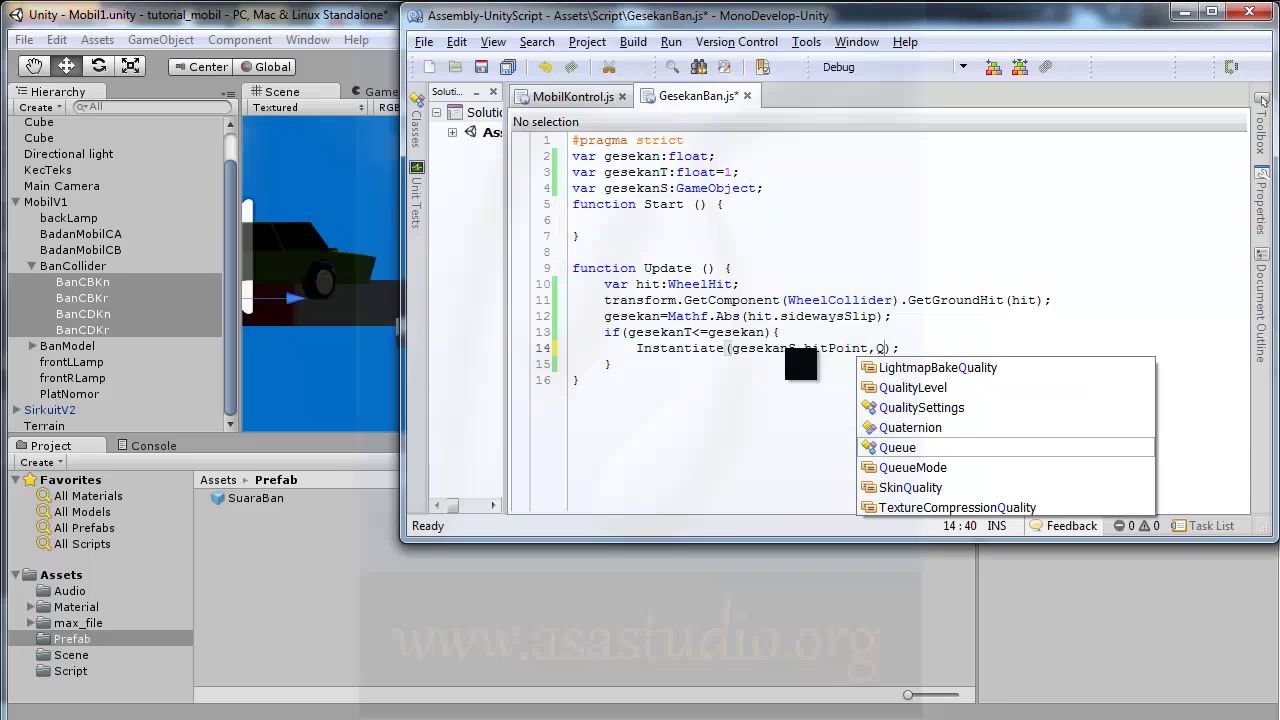
{"action": "type", "text": "u"}
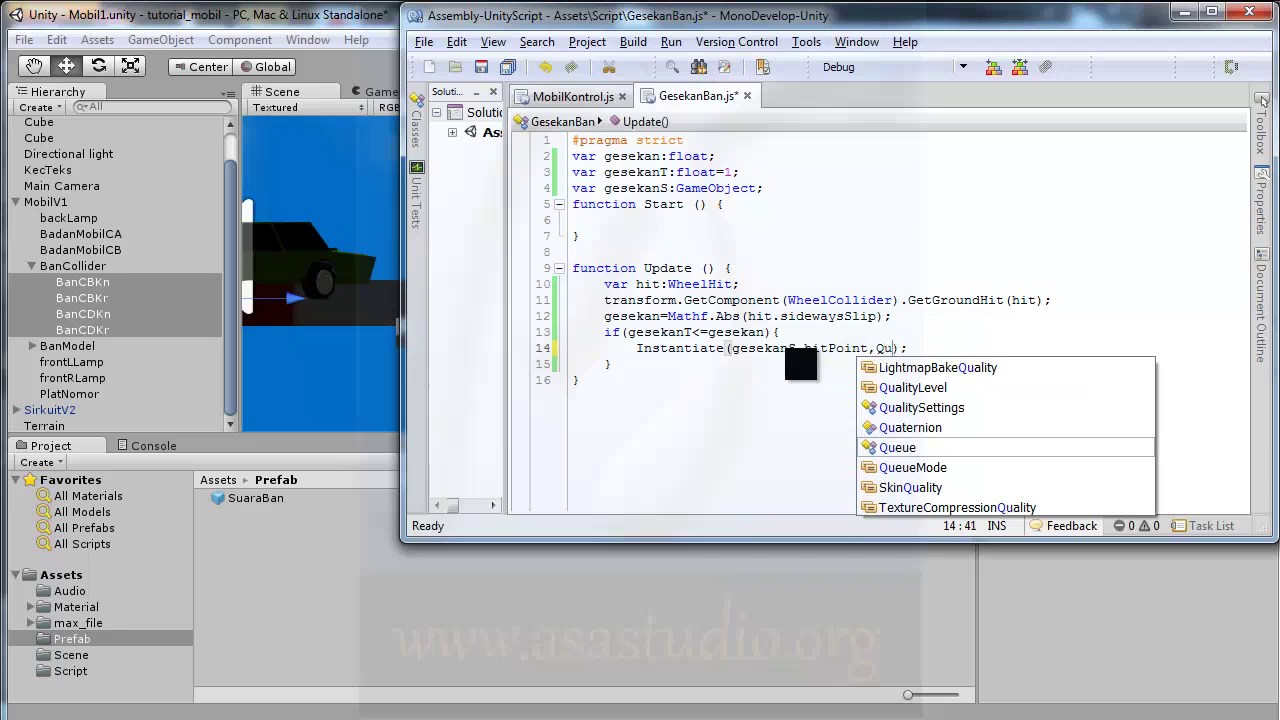
{"action": "type", "text": "a"}
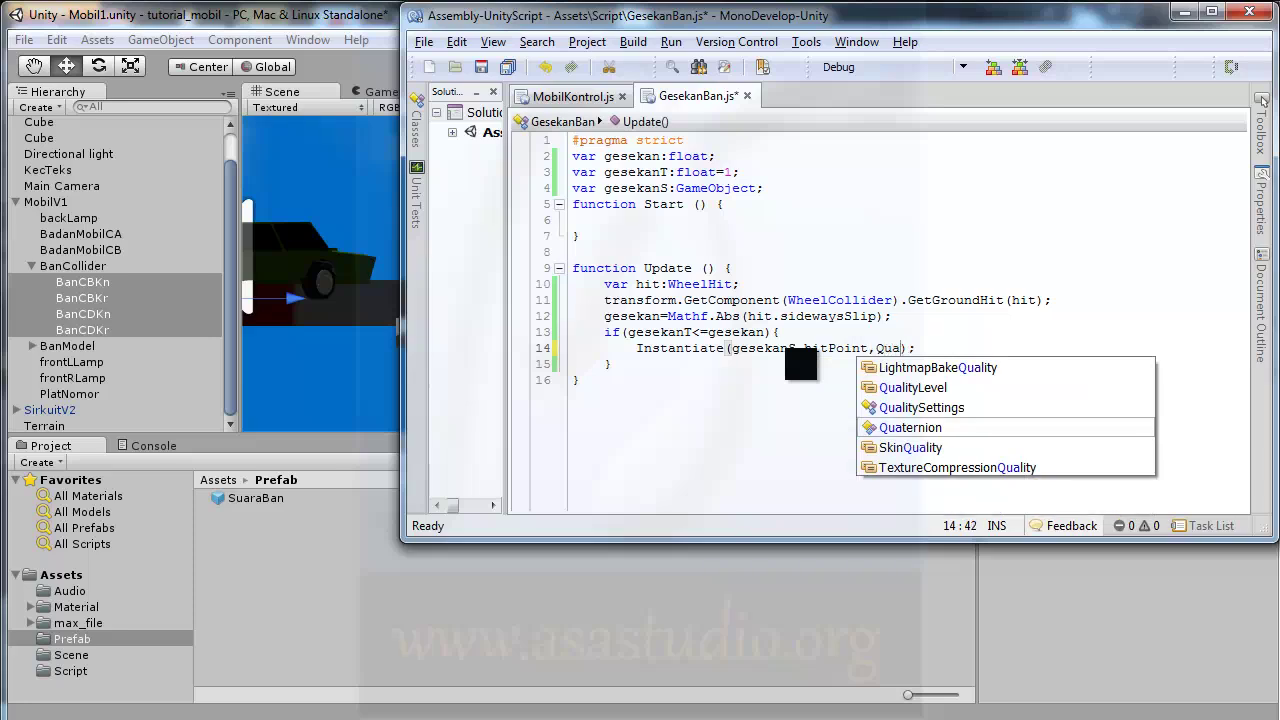
{"action": "type", "text": "t"}
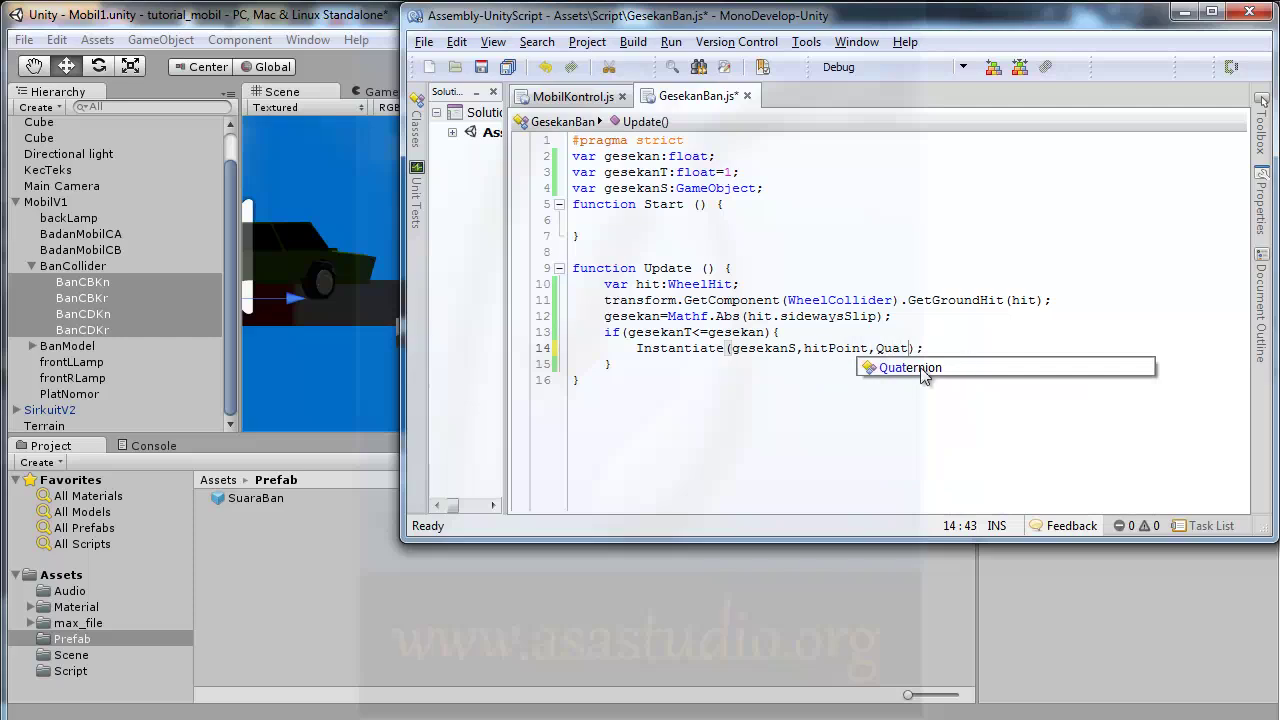
{"action": "double_click", "coordinate": [919, 369]}
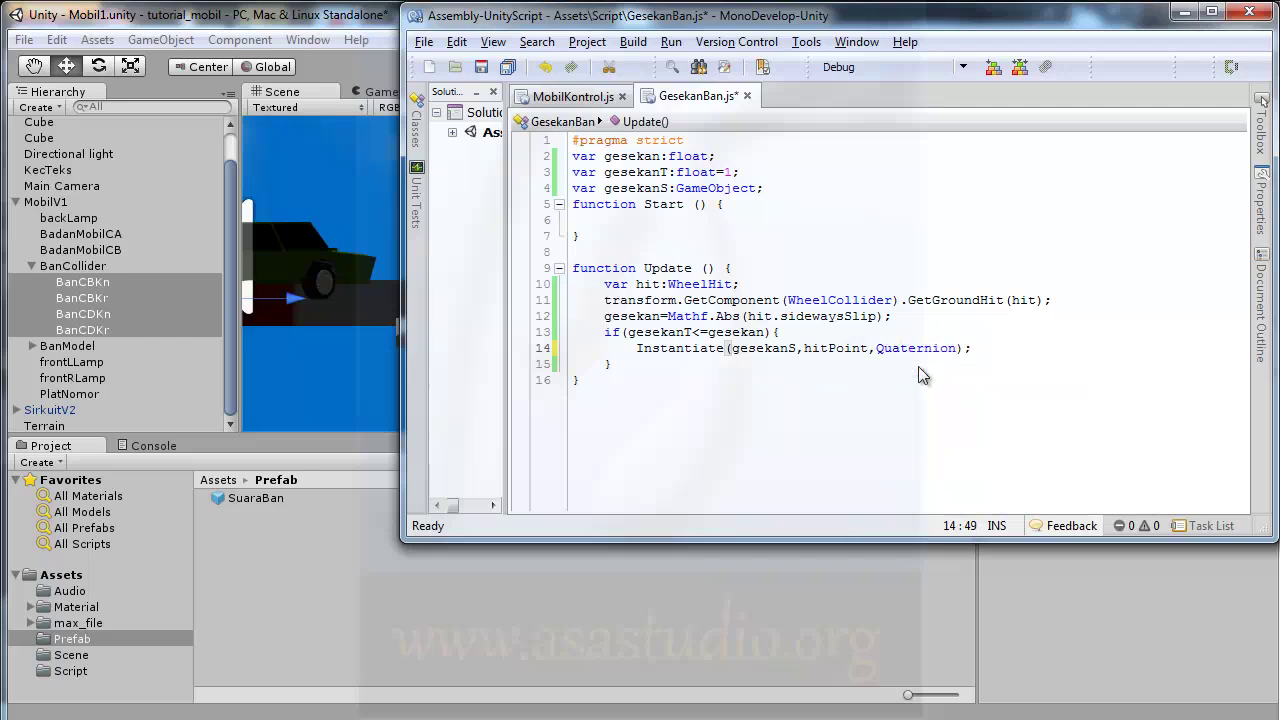
{"action": "type", "text": ".identity"}
{"action": "left_click", "coordinate": [481, 66]}
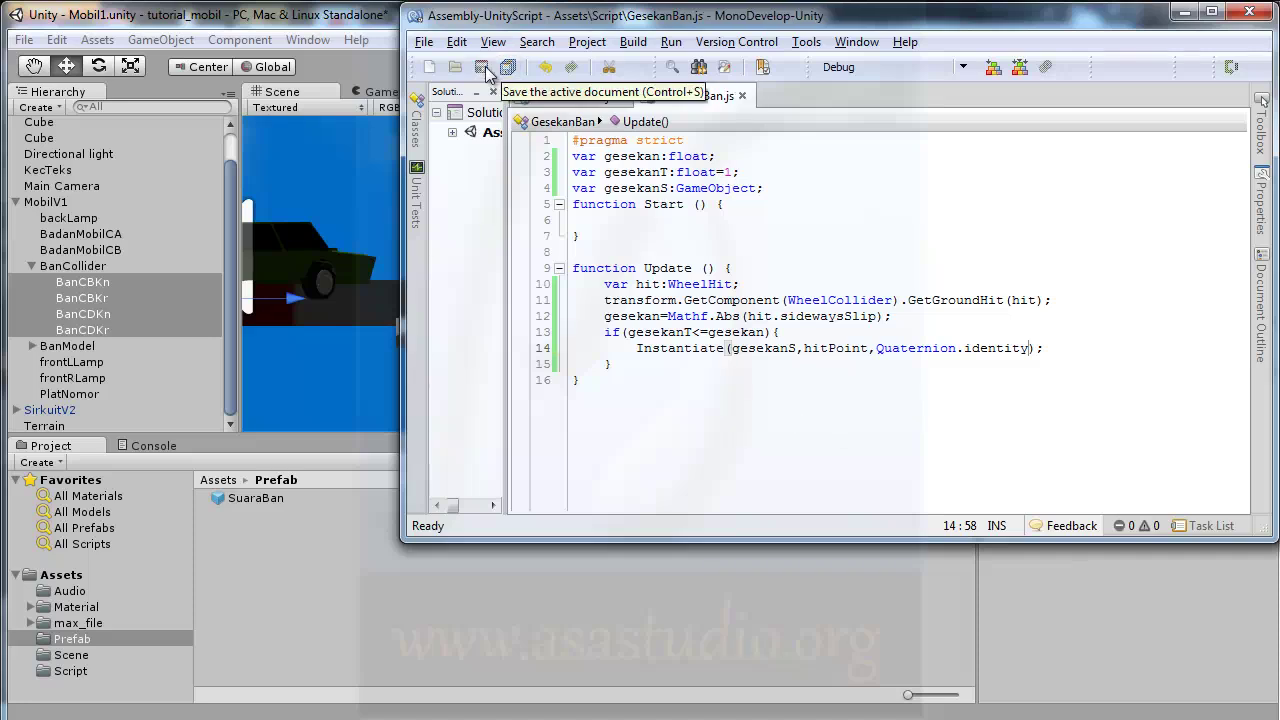
- Open Unity's Console and jump to the hitPoint unknown-identifier error in the script
{"action": "left_click", "coordinate": [320, 25]}
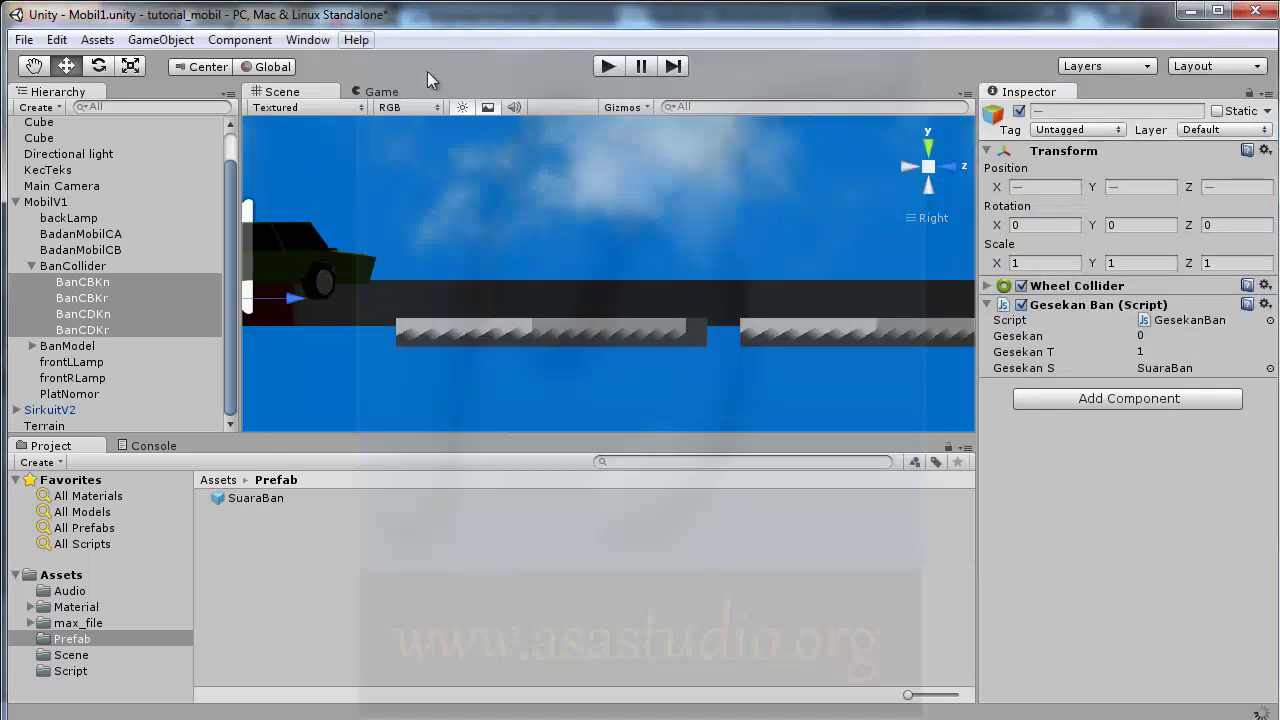
{"action": "left_click", "coordinate": [153, 446]}
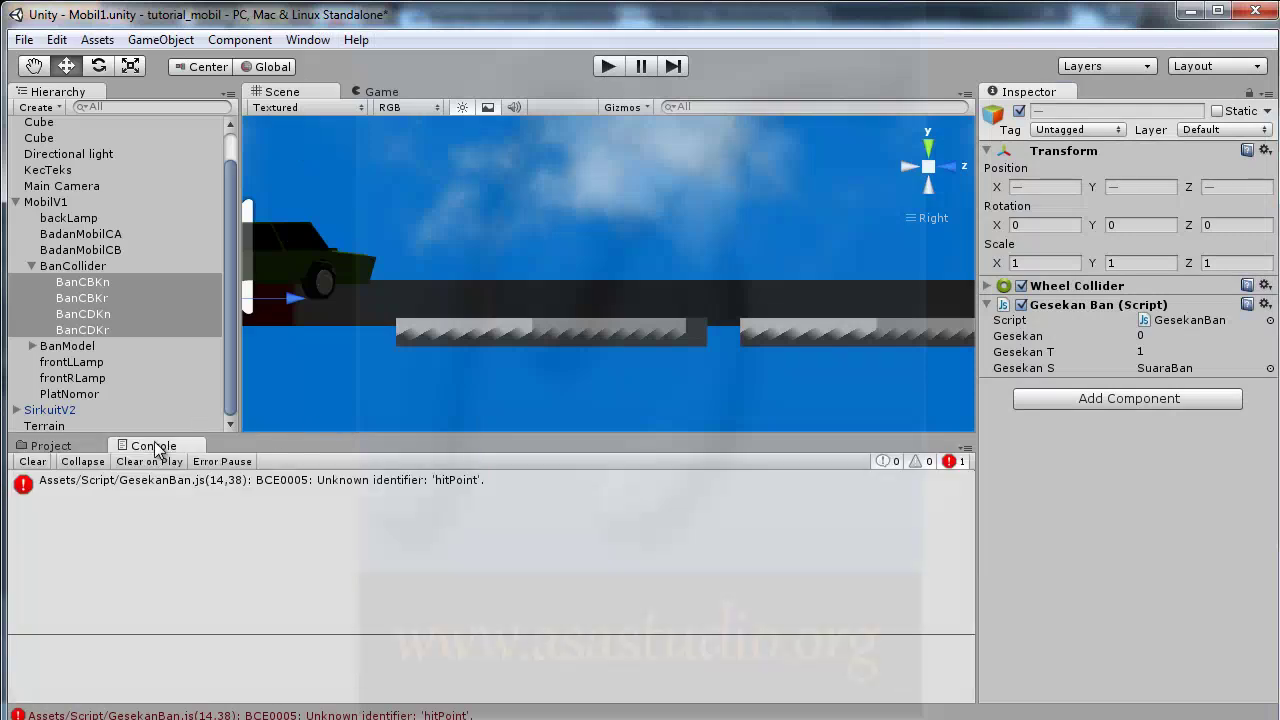
{"action": "double_click", "coordinate": [200, 476]}
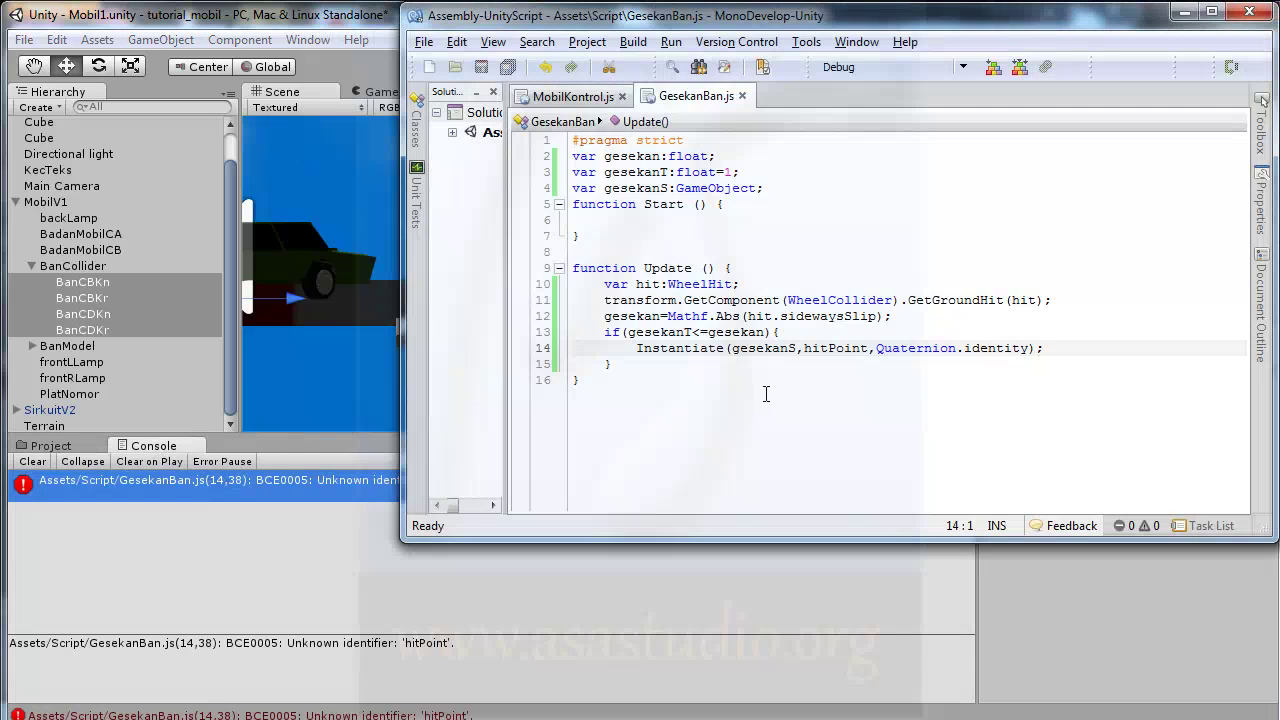
- Change hitPoint to hit.point in the Instantiate line, save, and return to Unity
{"action": "left_click", "coordinate": [828, 349]}
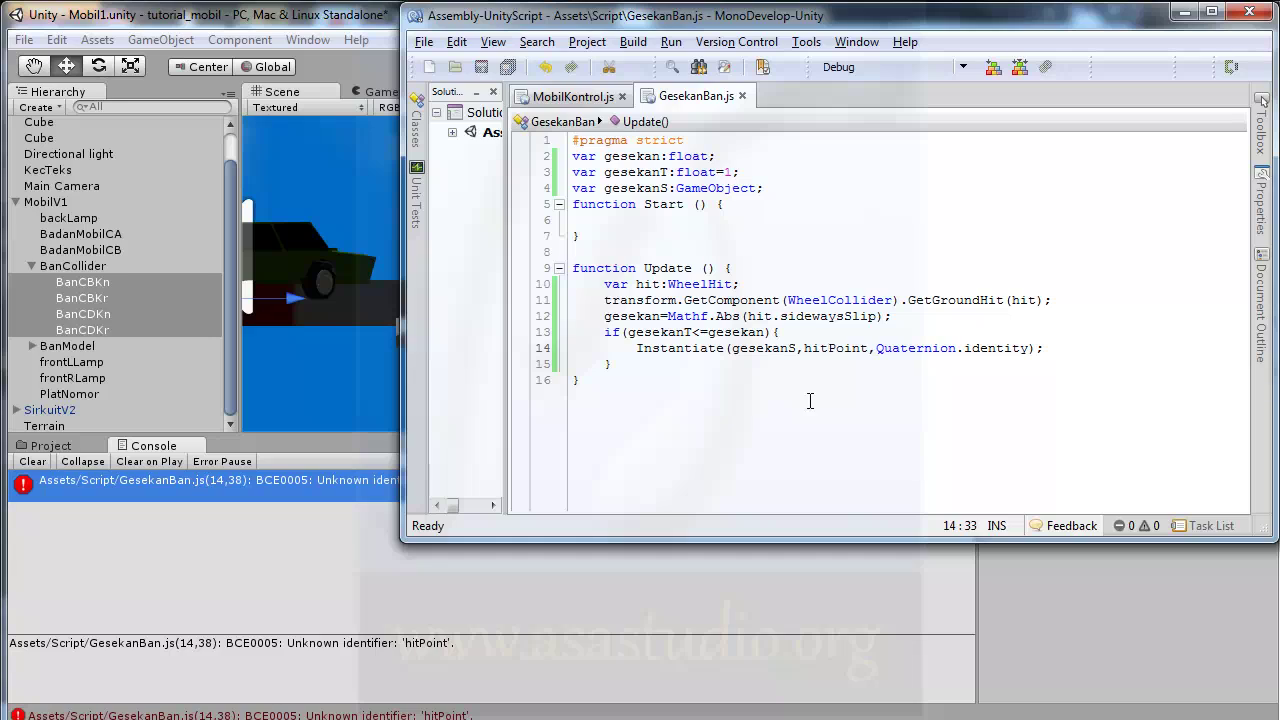
{"action": "type", "text": "."}
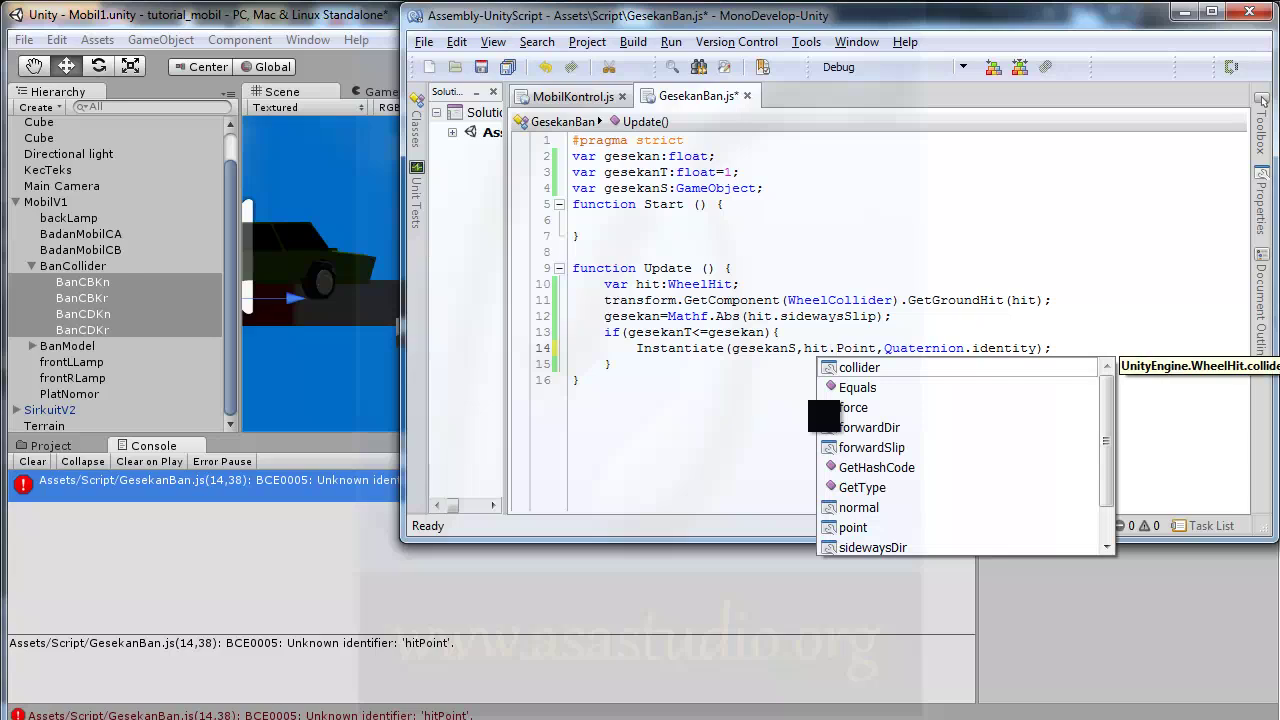
{"action": "double_click", "coordinate": [848, 529]}
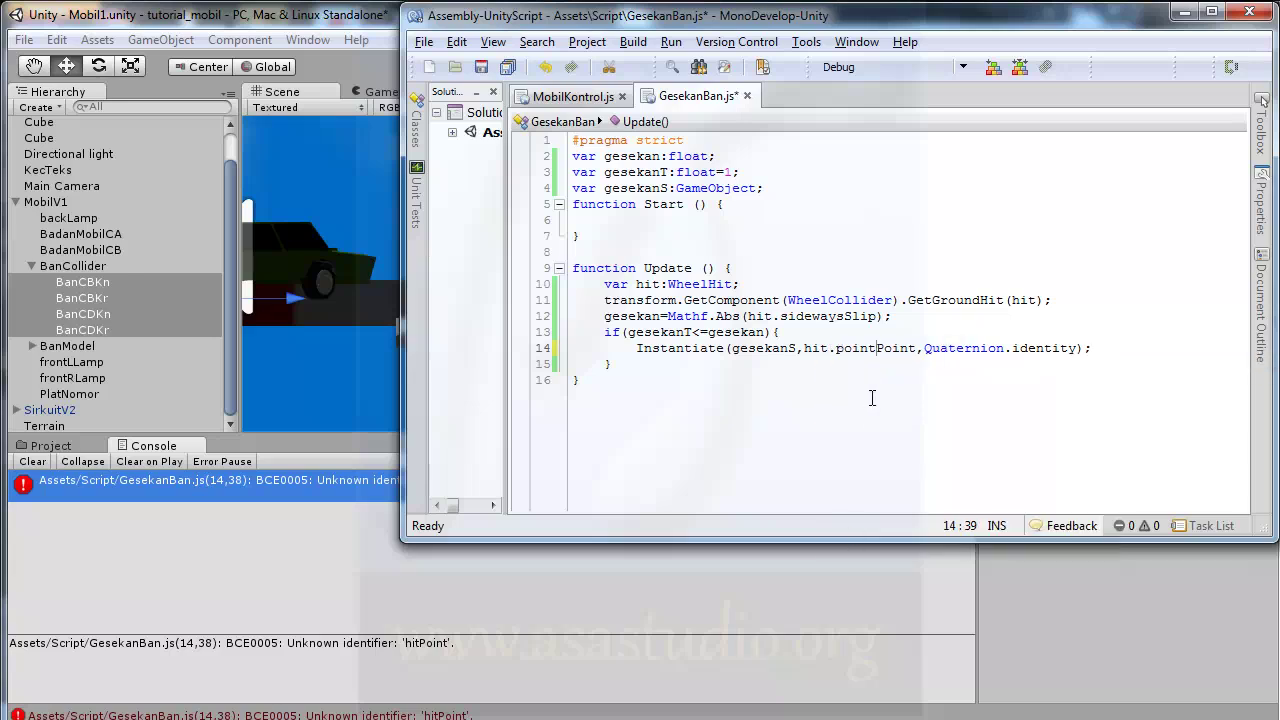
{"action": "key", "text": "shift+Right"}
{"action": "key", "text": "shift+Right"}
{"action": "key", "text": "shift+Right"}
{"action": "key", "text": "shift+Right"}
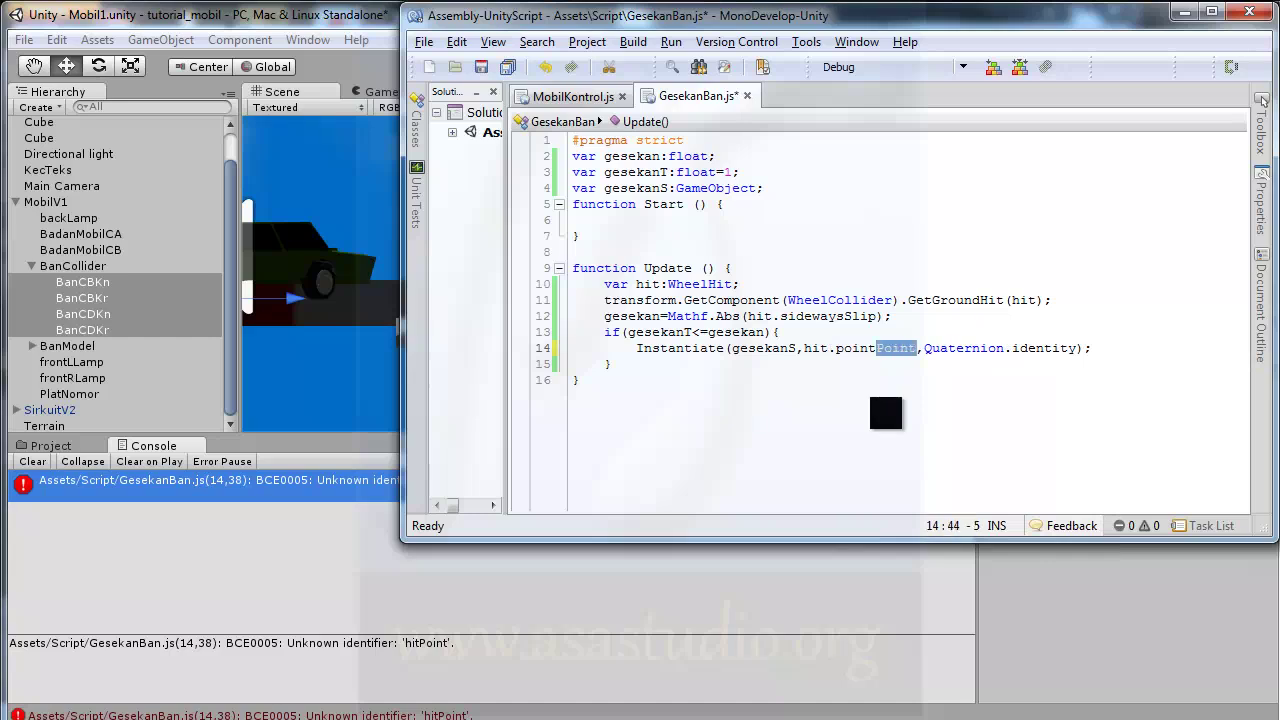
{"action": "key", "text": "Delete"}
{"action": "left_click", "coordinate": [508, 66]}
{"action": "left_click", "coordinate": [274, 543]}
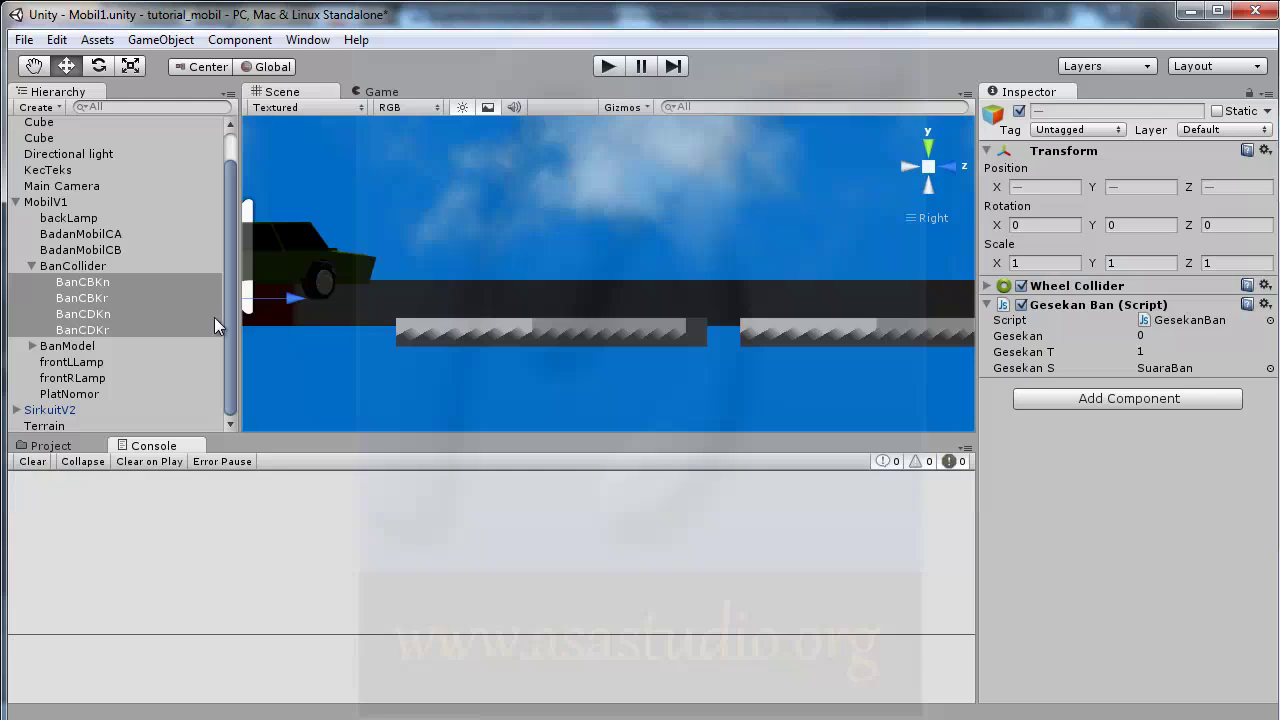
{"action": "left_click", "coordinate": [608, 66]}
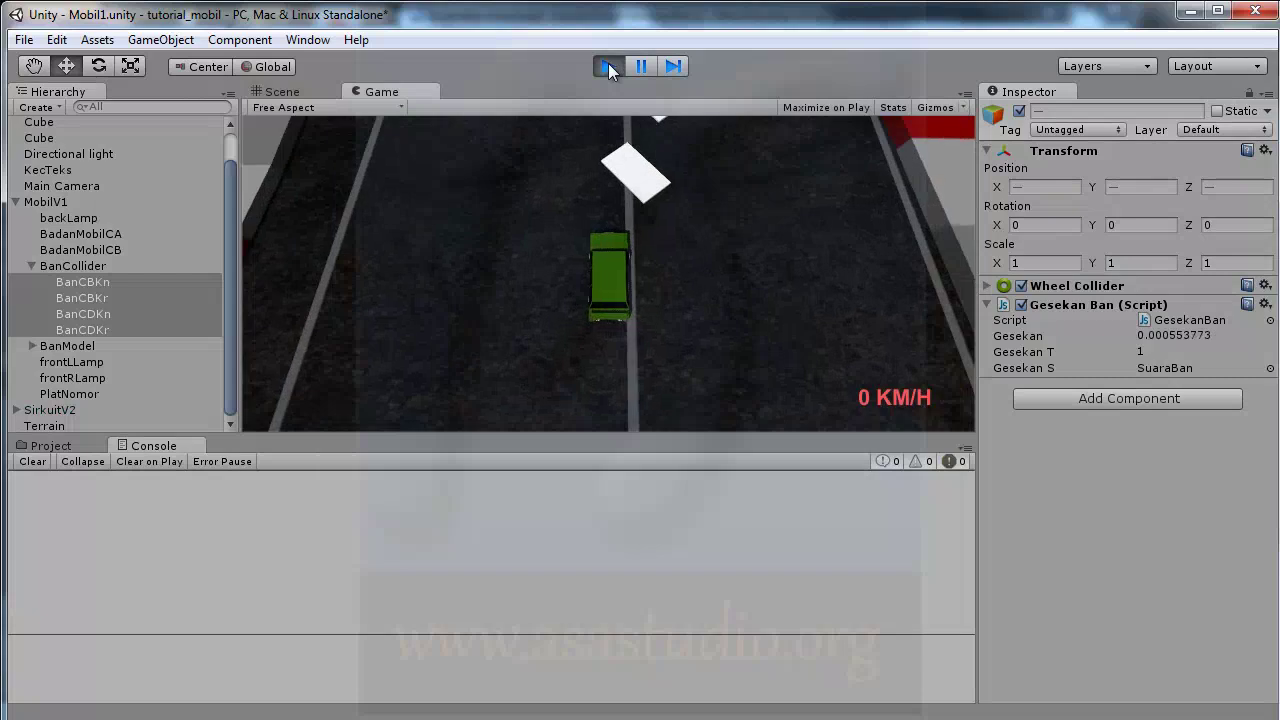
{"action": "key", "text": "Up"}
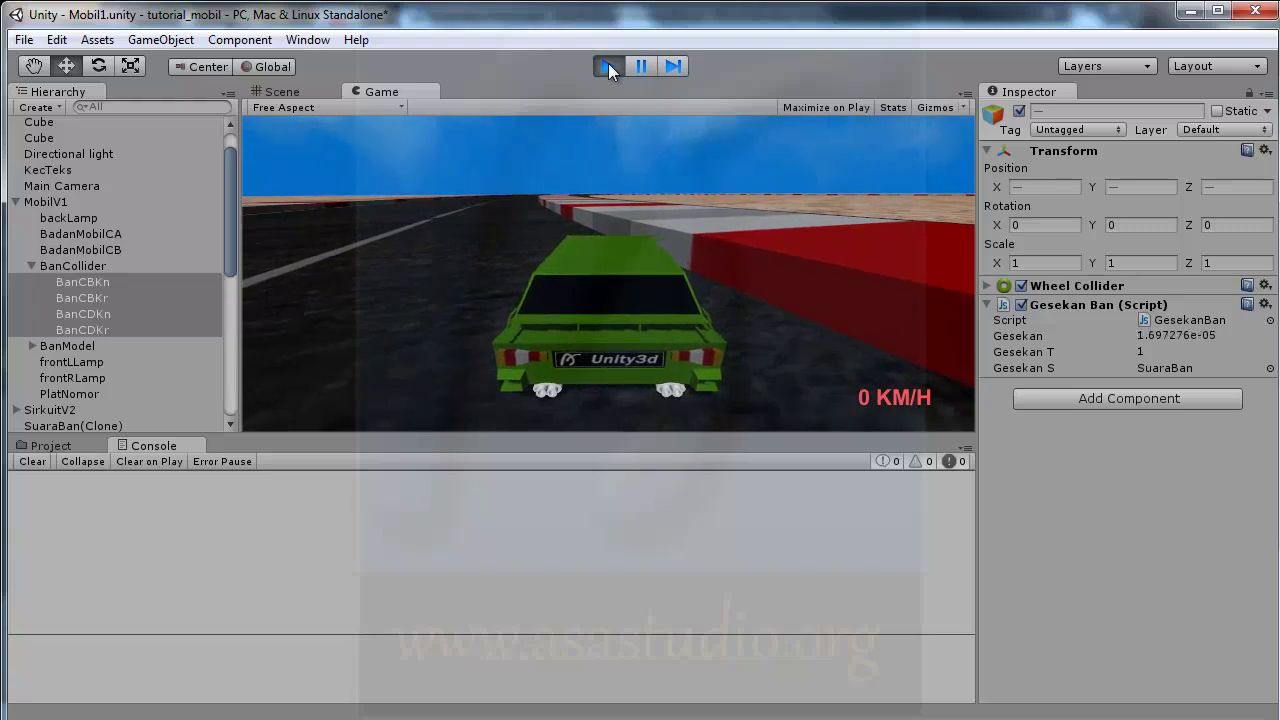
{"action": "left_click", "coordinate": [608, 66]}
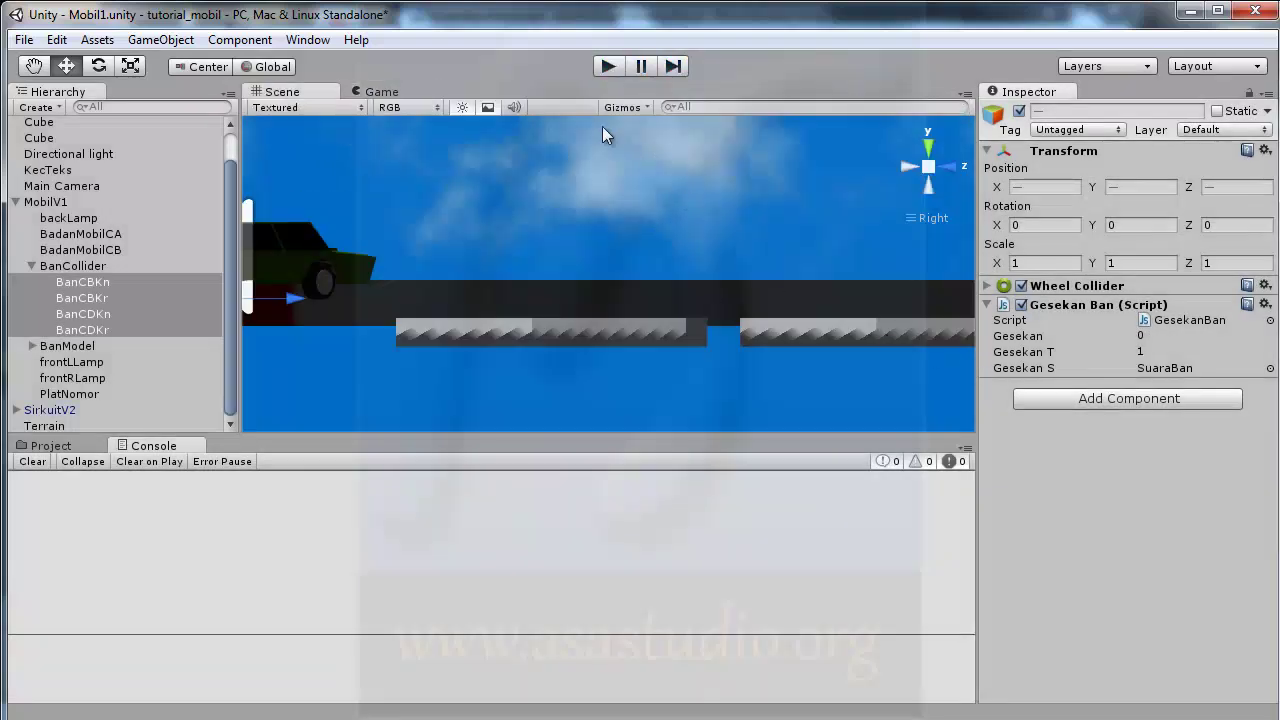
{"action": "left_click", "coordinate": [606, 64]}
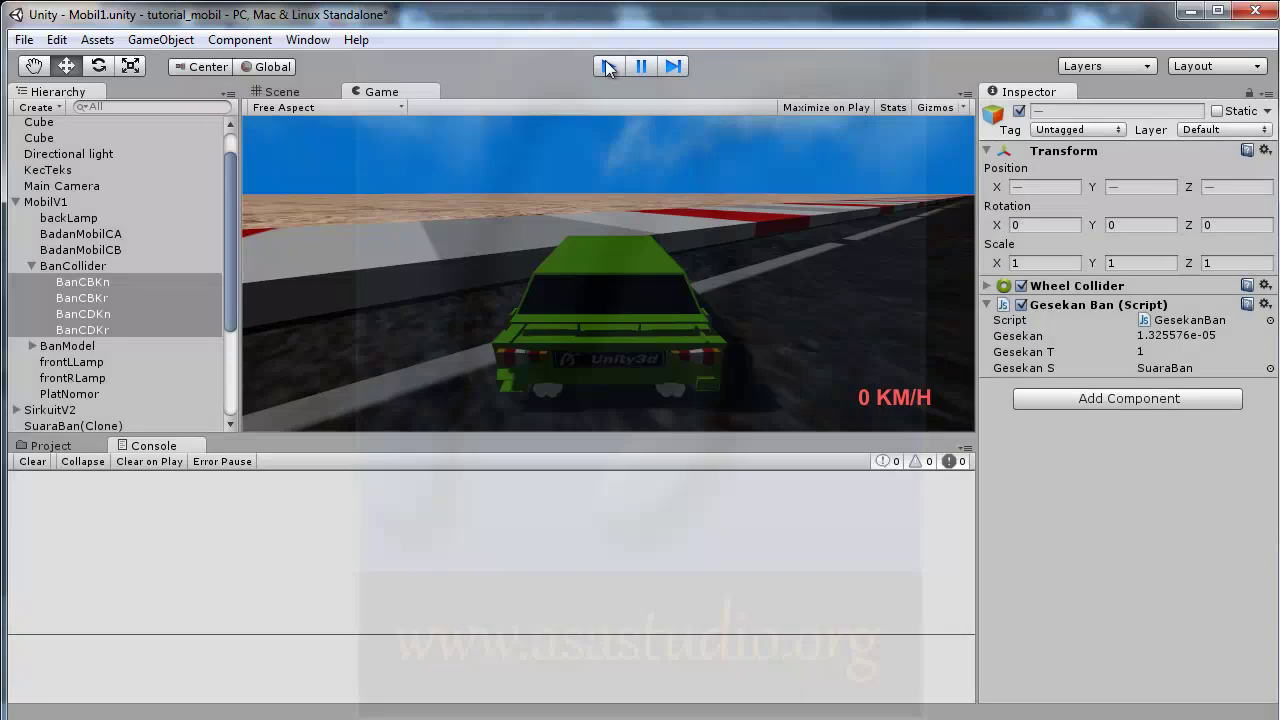
{"action": "left_click", "coordinate": [606, 64]}
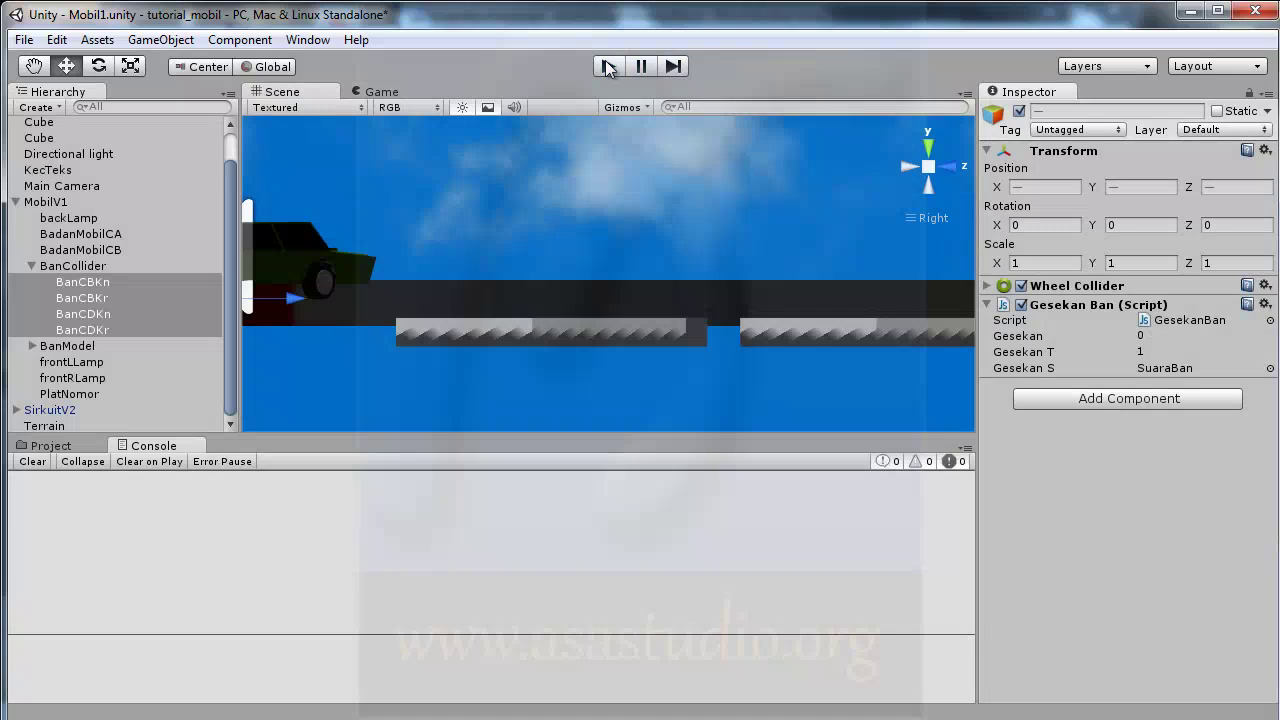
- Set Steer Mak to 10 on MobilV1's Mobil Kontrol script
{"action": "left_click", "coordinate": [55, 202]}
{"action": "left_click_drag", "start_coordinate": [1274, 365], "coordinate": [1274, 428]}
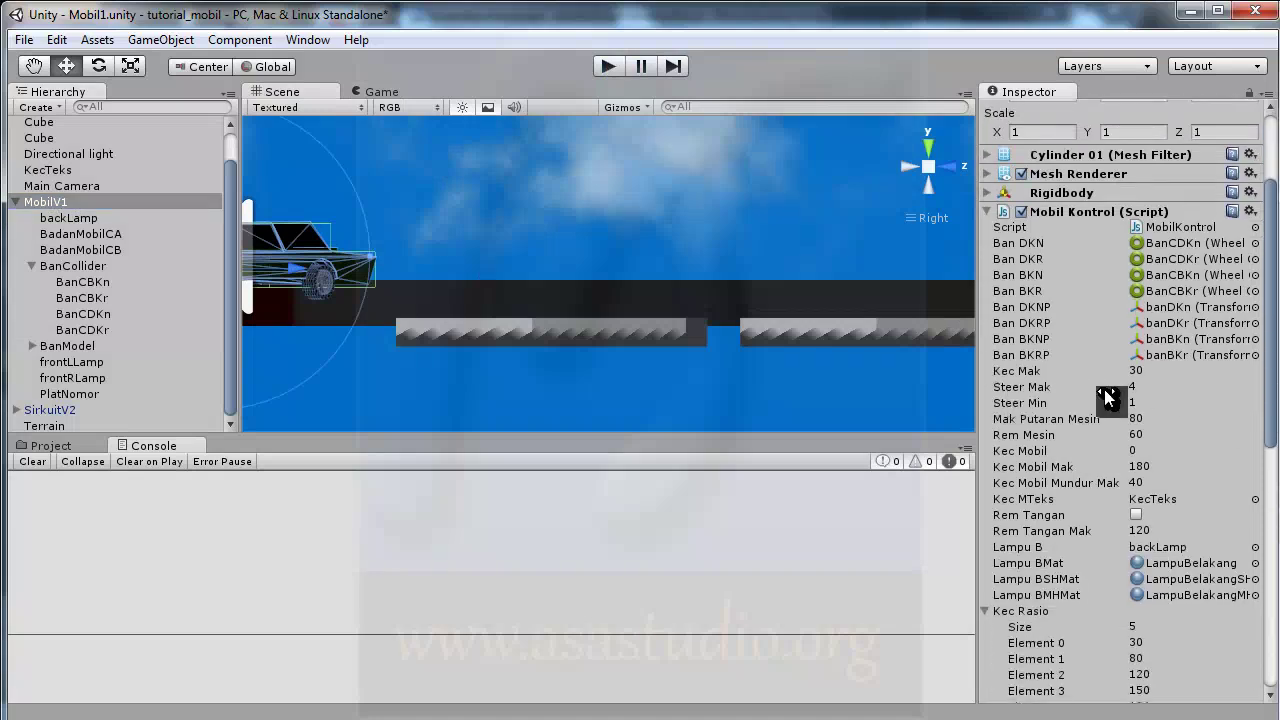
{"action": "left_click", "coordinate": [1134, 387]}
{"action": "type", "text": "10"}
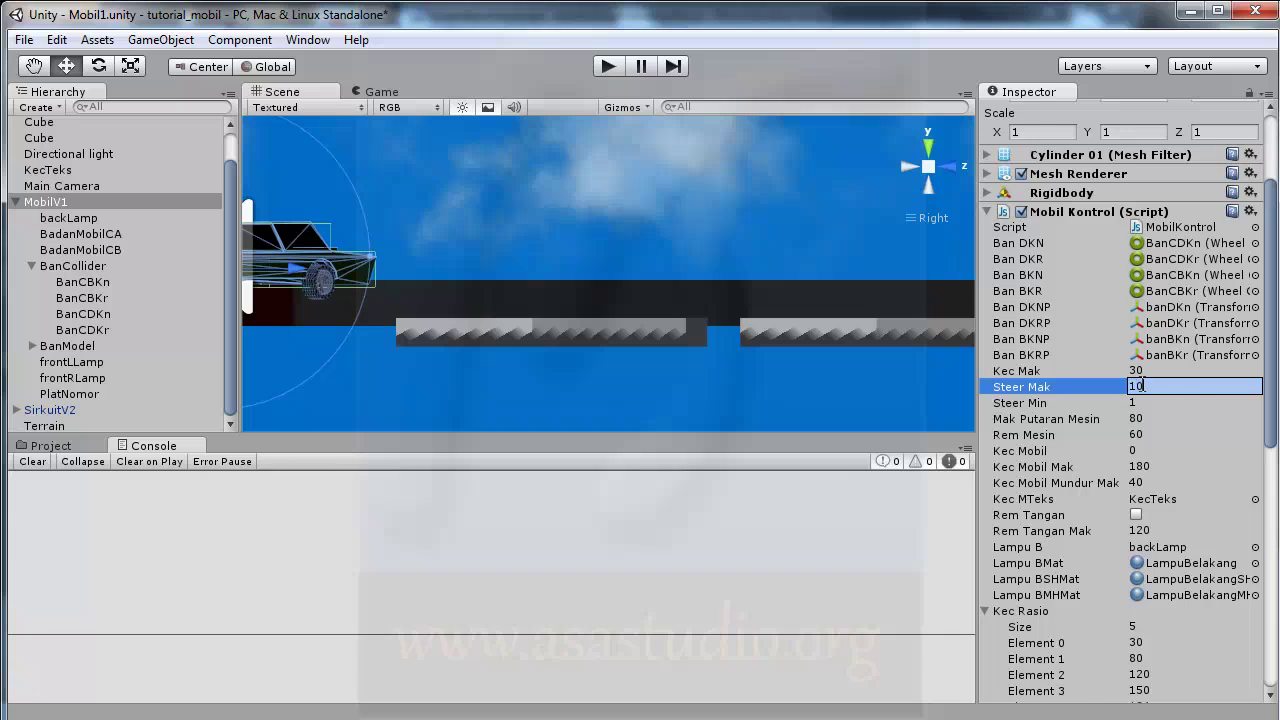
{"action": "key", "text": "Return"}
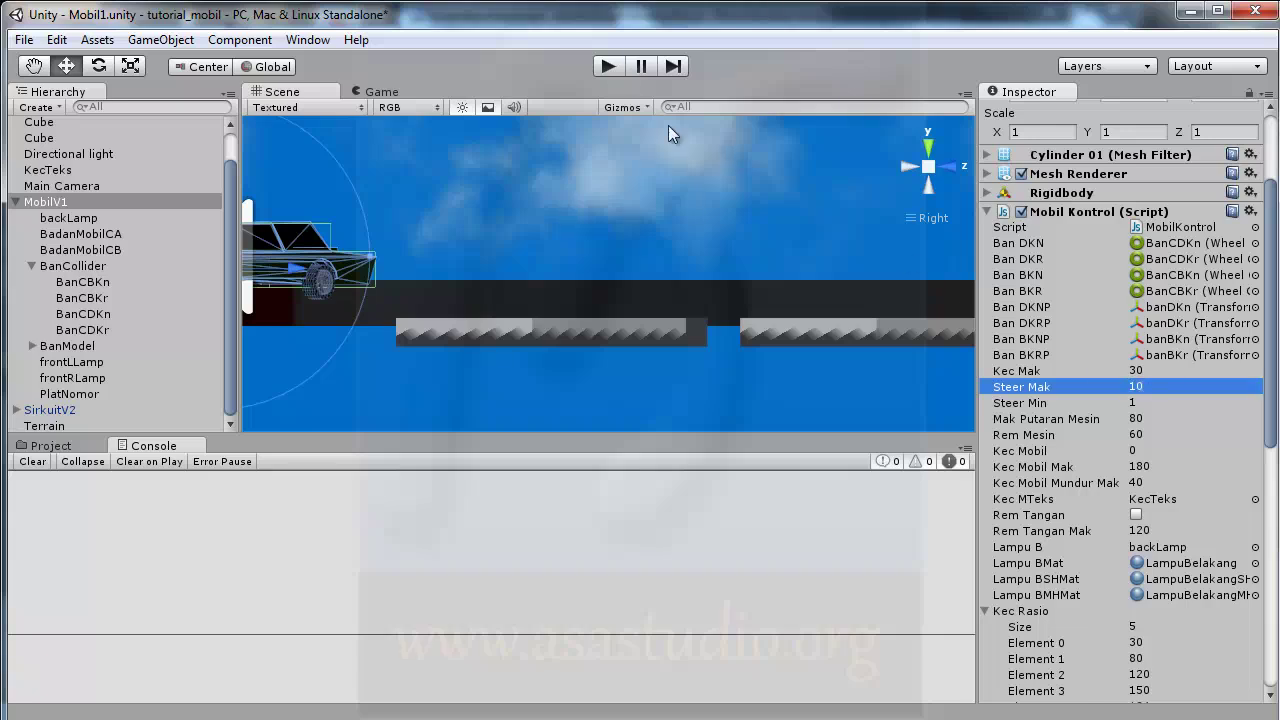
- Test-drive the car in Play mode, driving forward and pulling the handbrake, then stop
{"action": "left_click", "coordinate": [611, 70]}
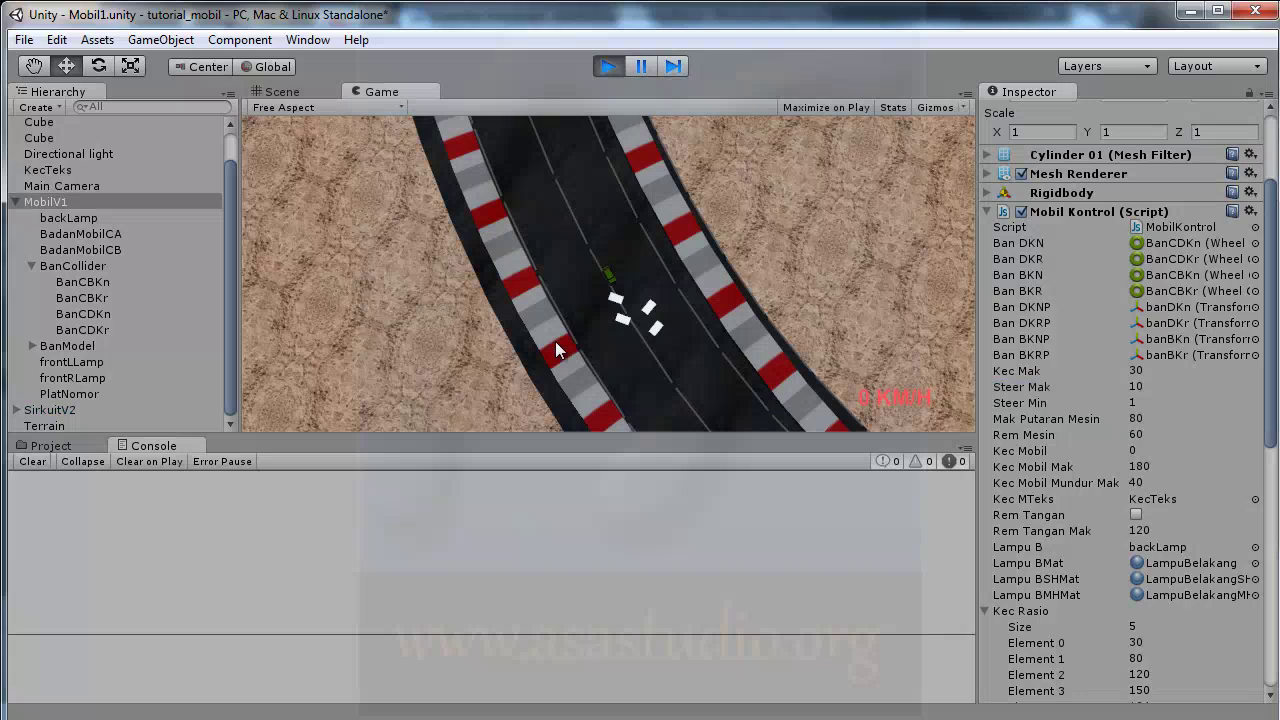
{"action": "key", "text": "Up"}
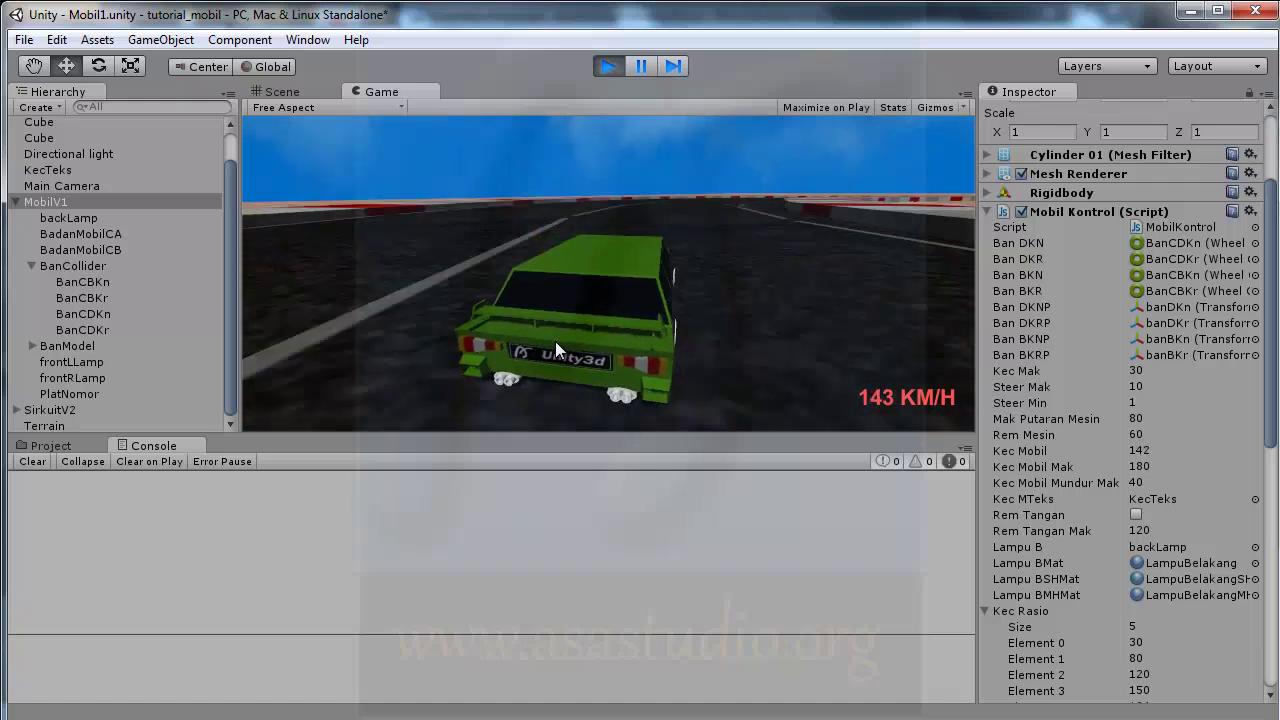
{"action": "key", "text": "space"}
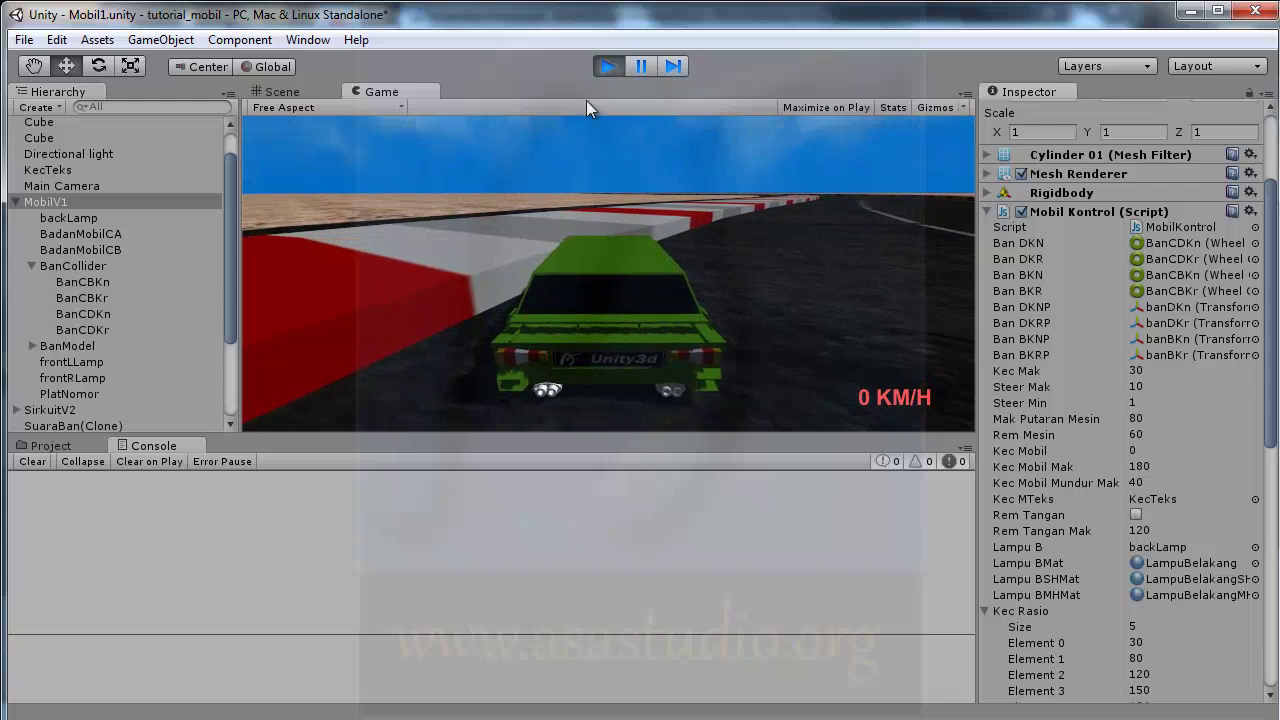
{"action": "left_click", "coordinate": [600, 66]}
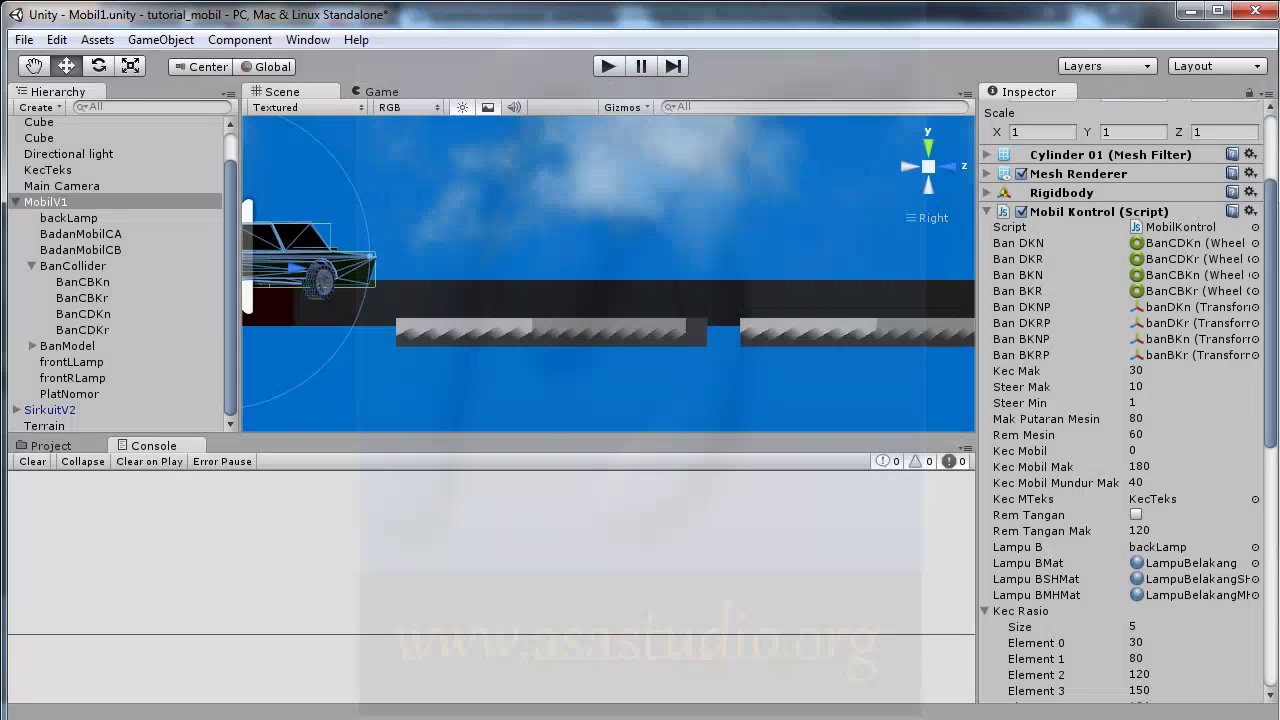
- Change gesekanT's default in GesekanBan.js from 1 to 0.3 and save
{"action": "key", "text": "alt+Tab"}
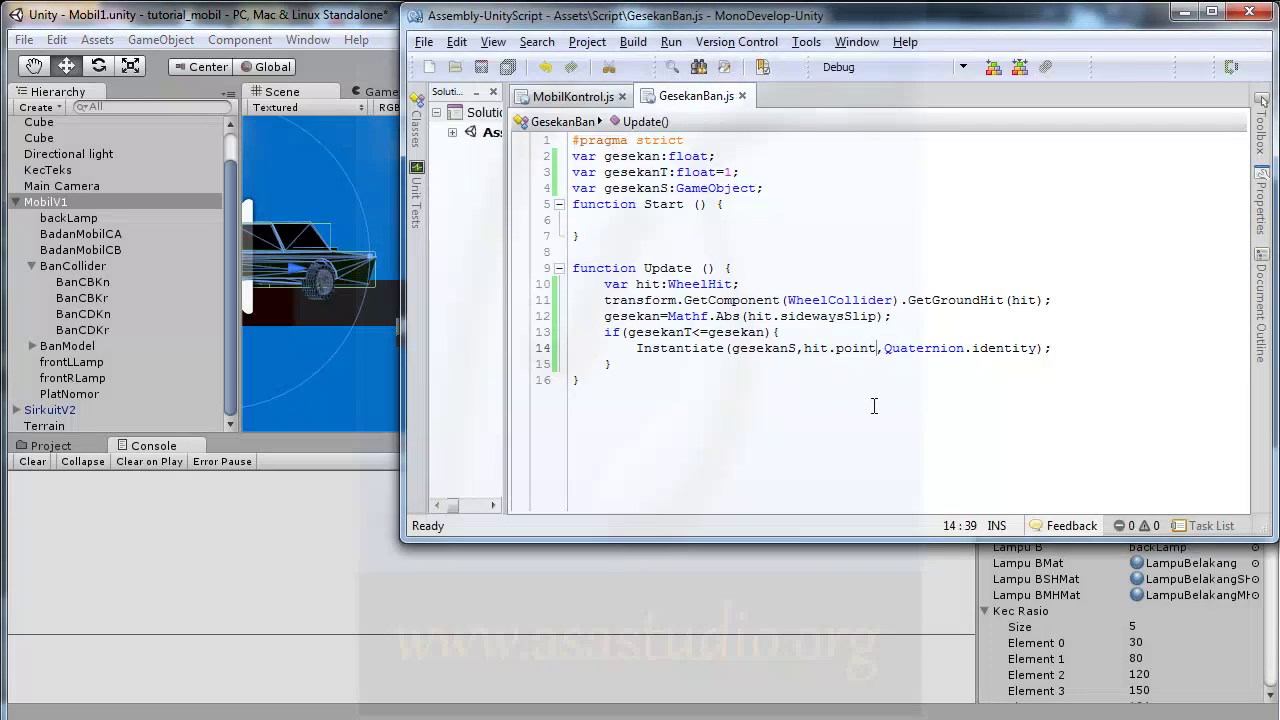
{"action": "double_click", "coordinate": [728, 171]}
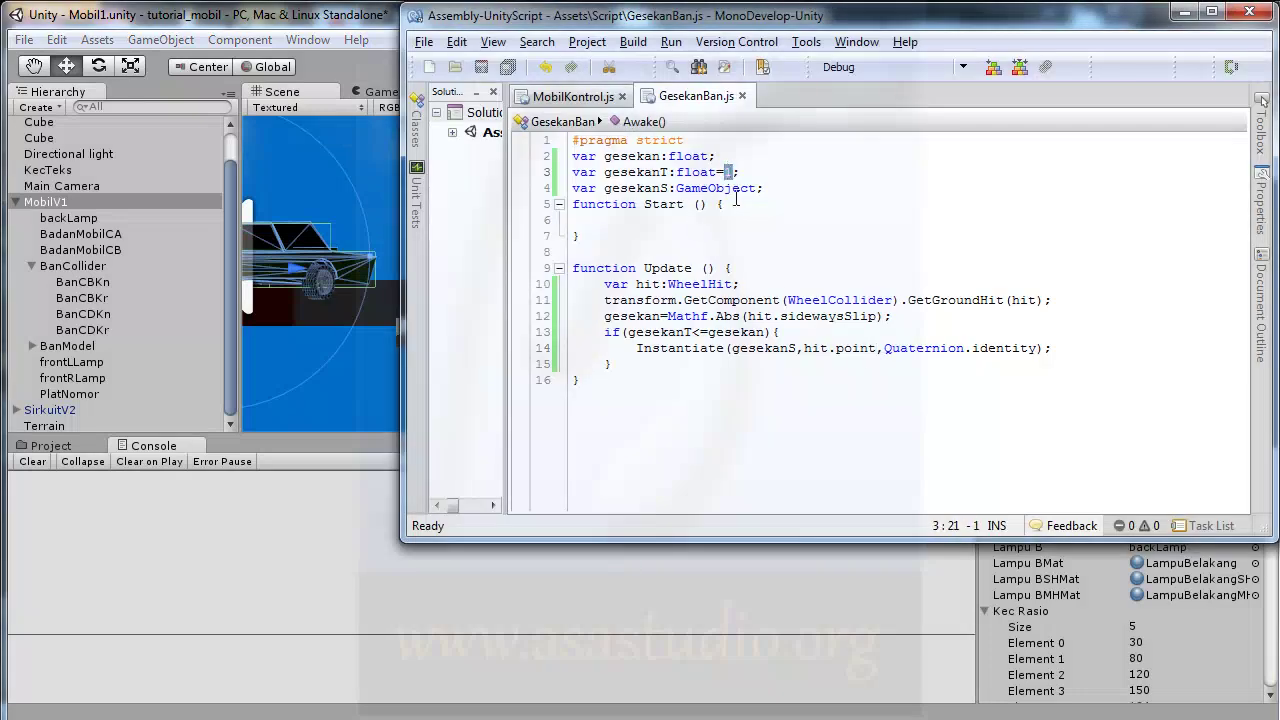
{"action": "type", "text": "0.3"}
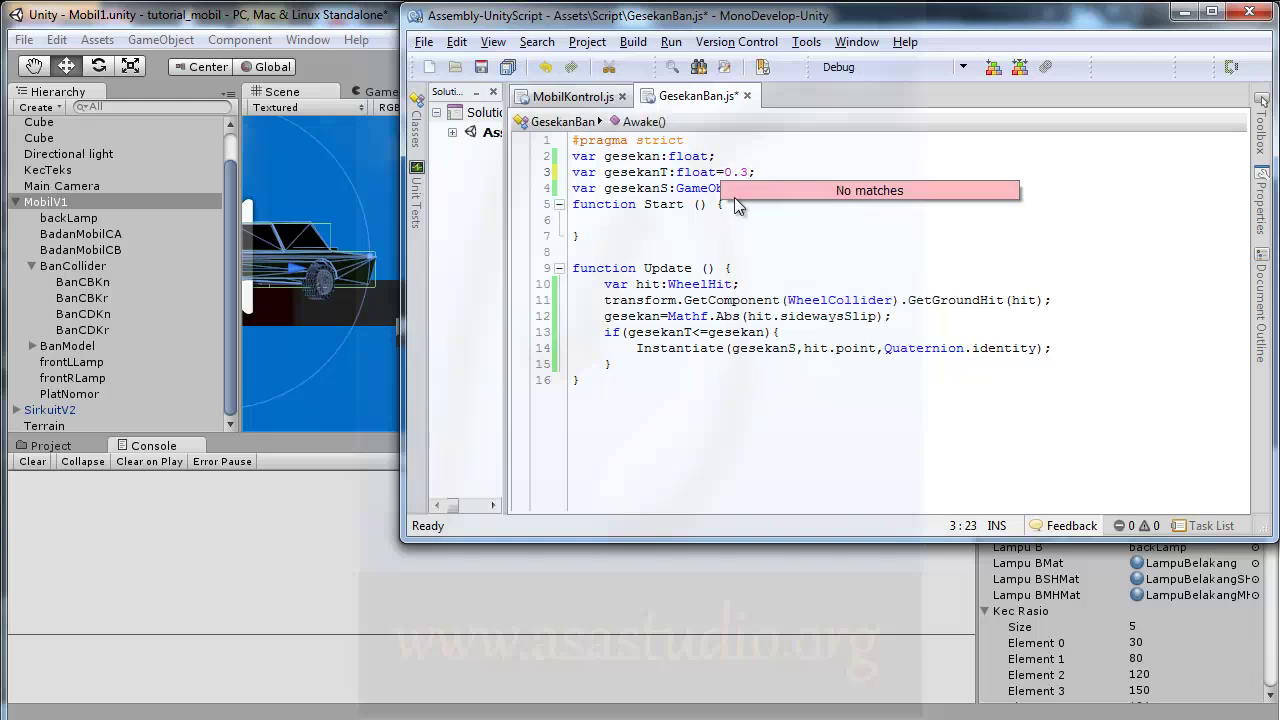
{"action": "left_click", "coordinate": [507, 67]}
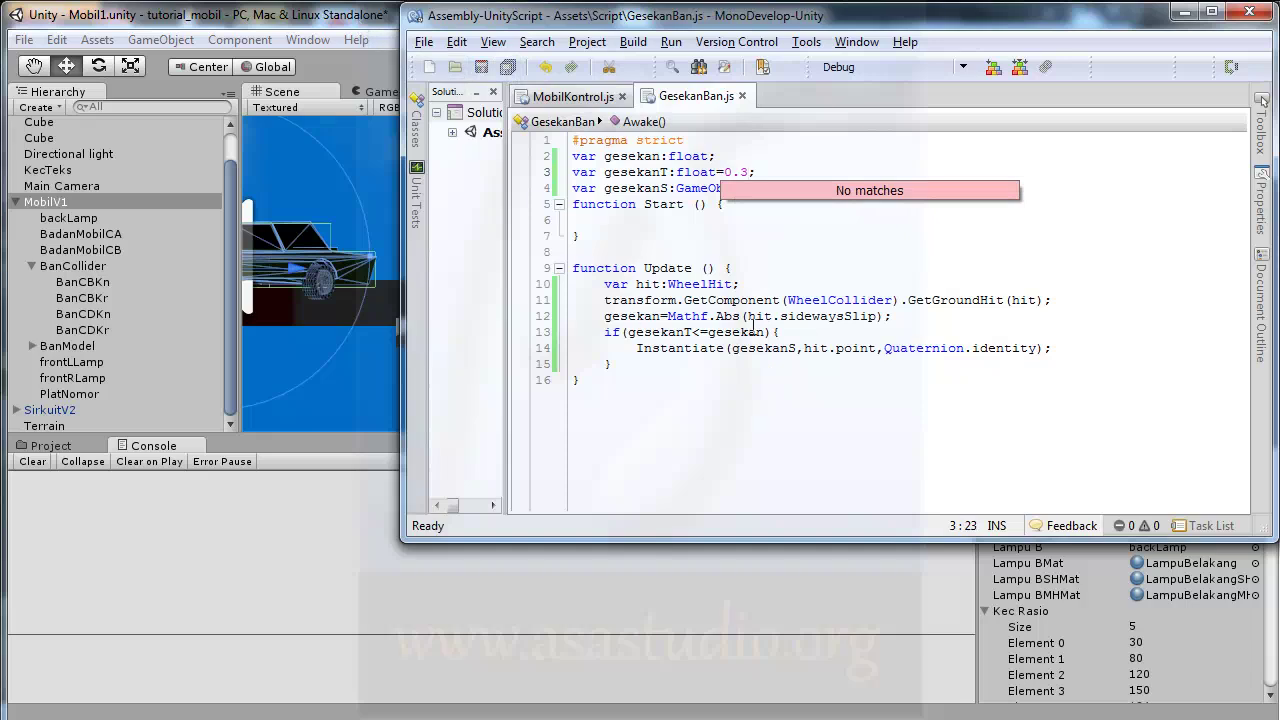
- Test-drive the car in Unity's Play mode, driving forward and steering left, then stop
{"action": "left_click", "coordinate": [342, 16]}
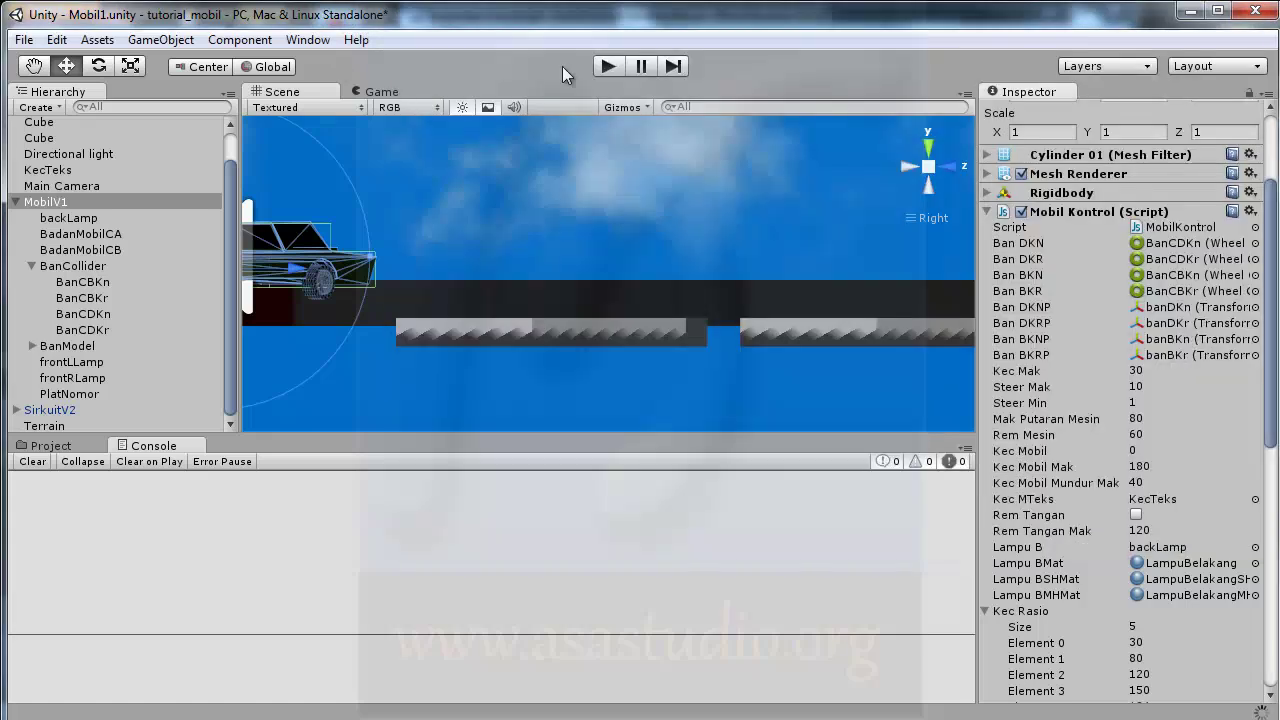
{"action": "left_click", "coordinate": [614, 64]}
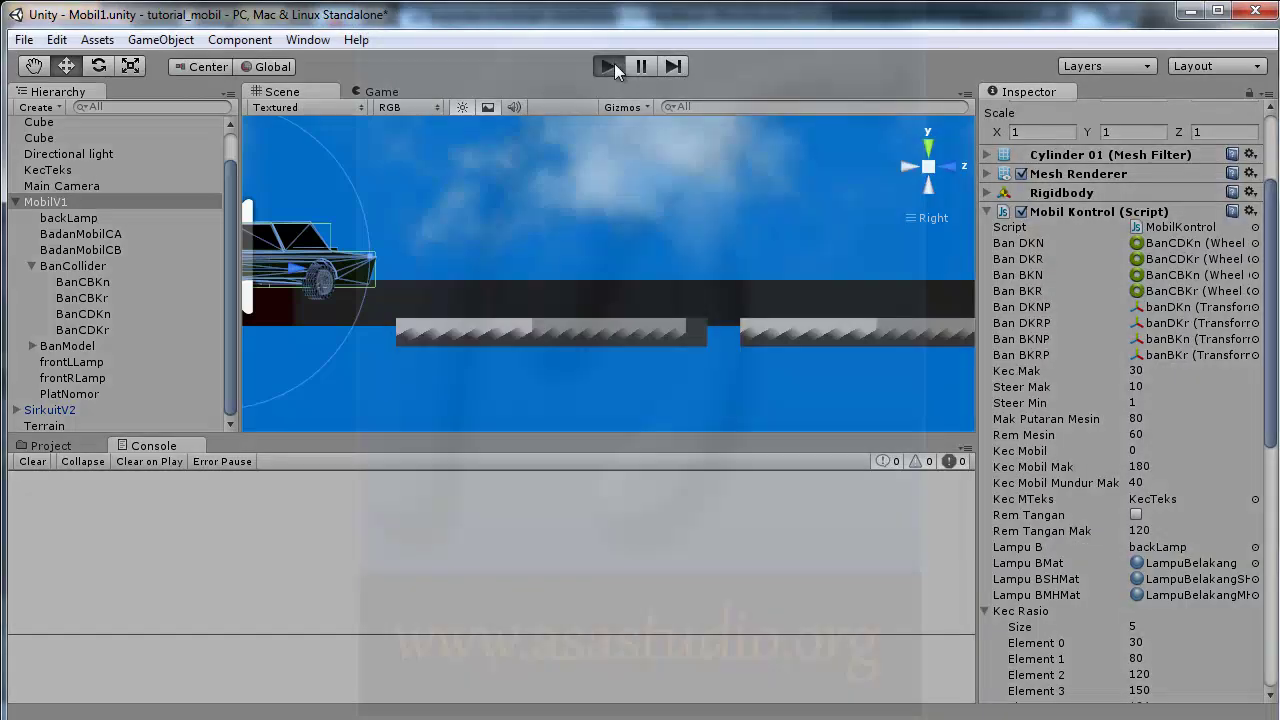
{"action": "key", "text": "Up"}
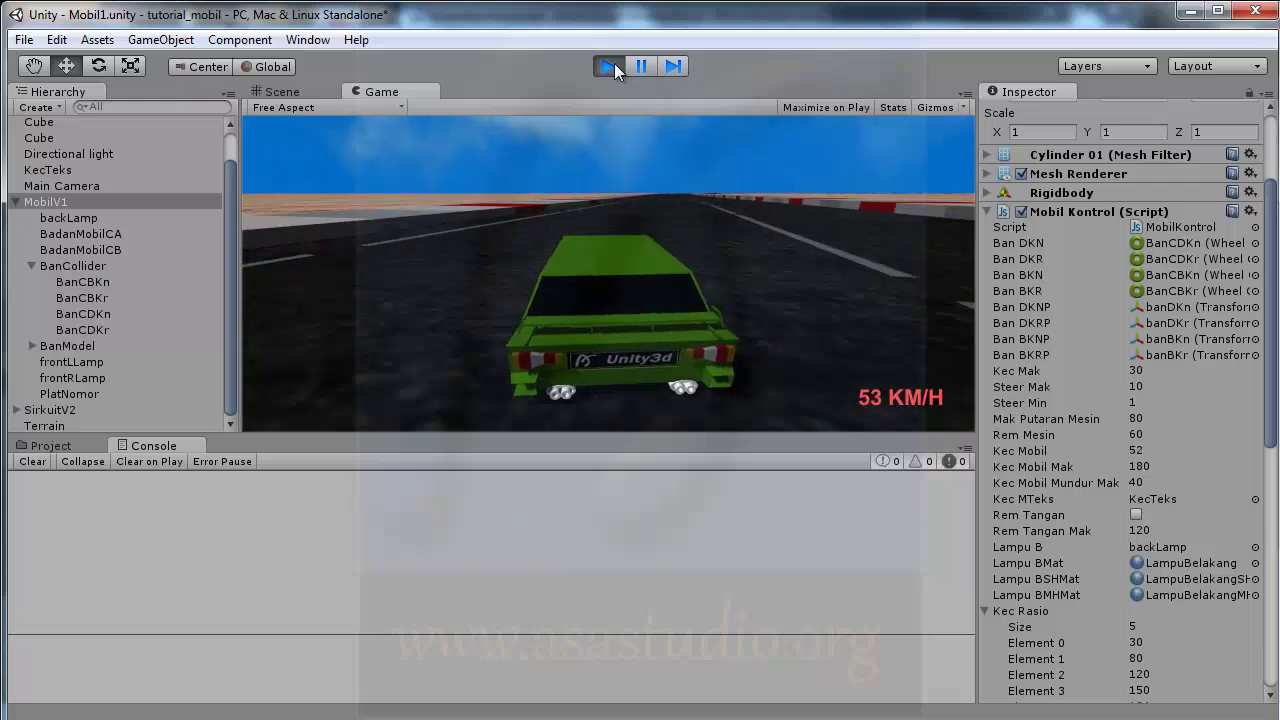
{"action": "key", "text": "Left"}
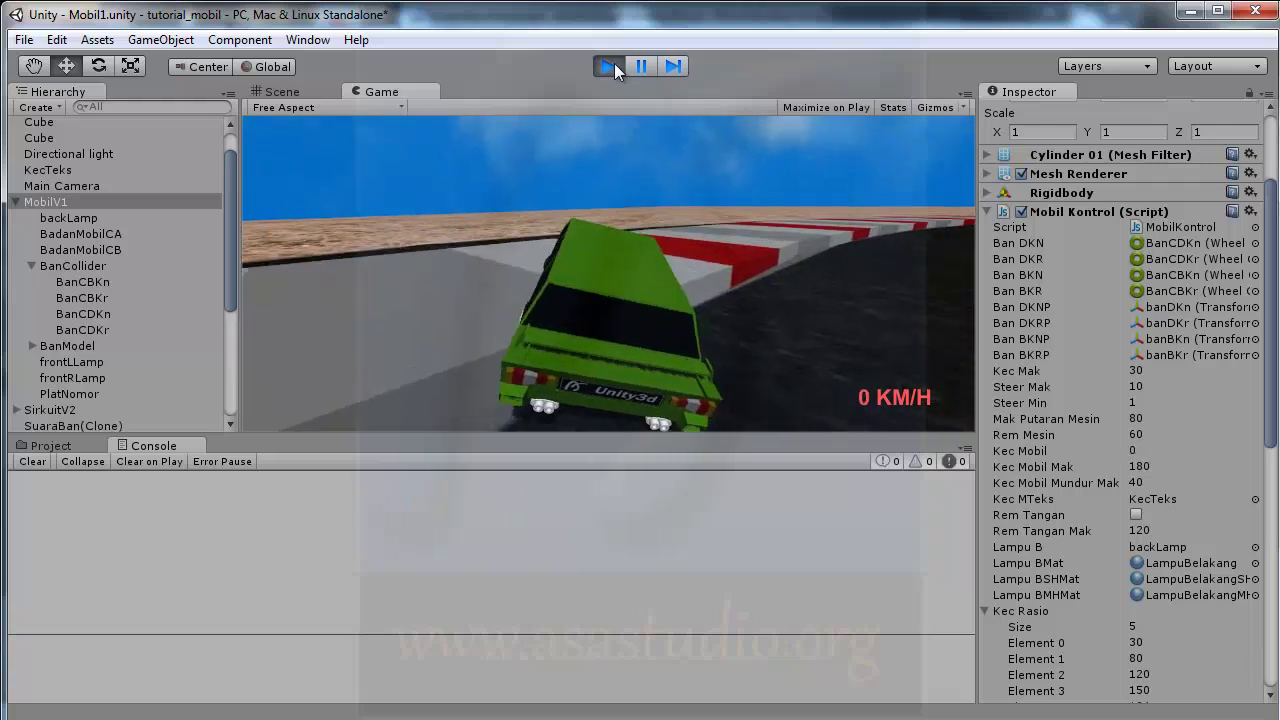
{"action": "left_click", "coordinate": [614, 65]}
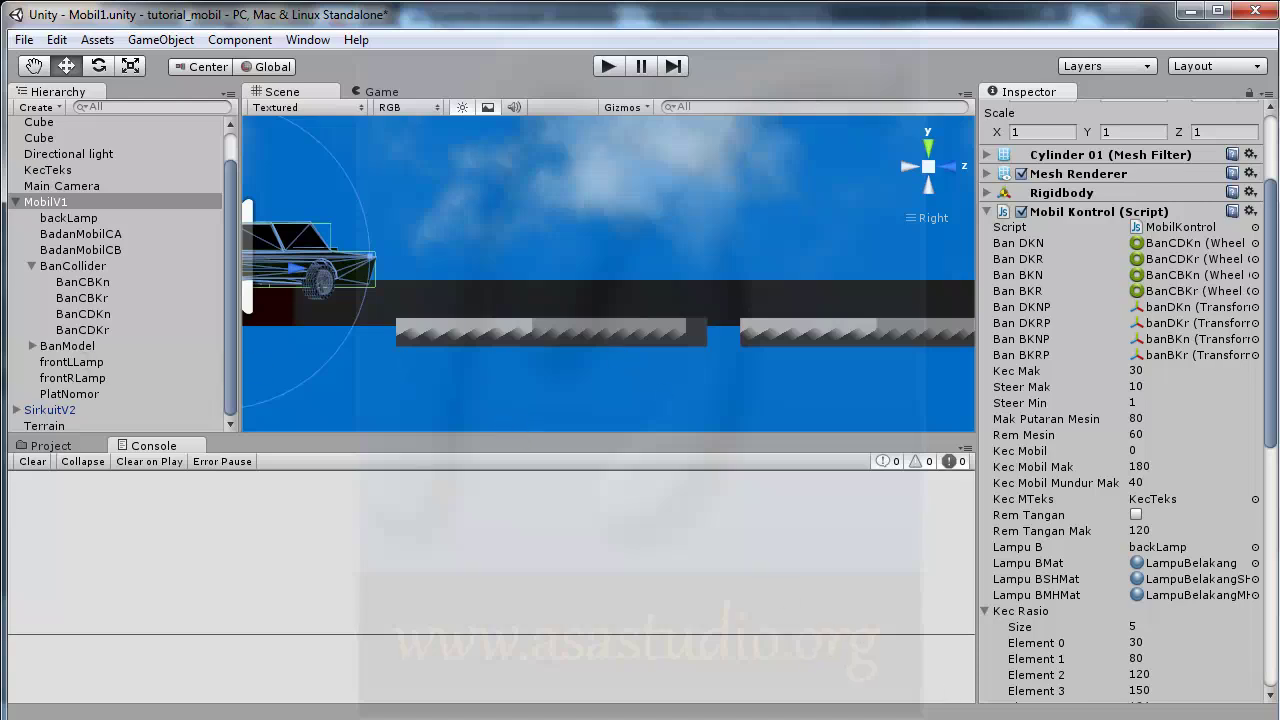
{"action": "key", "text": "alt+Tab"}
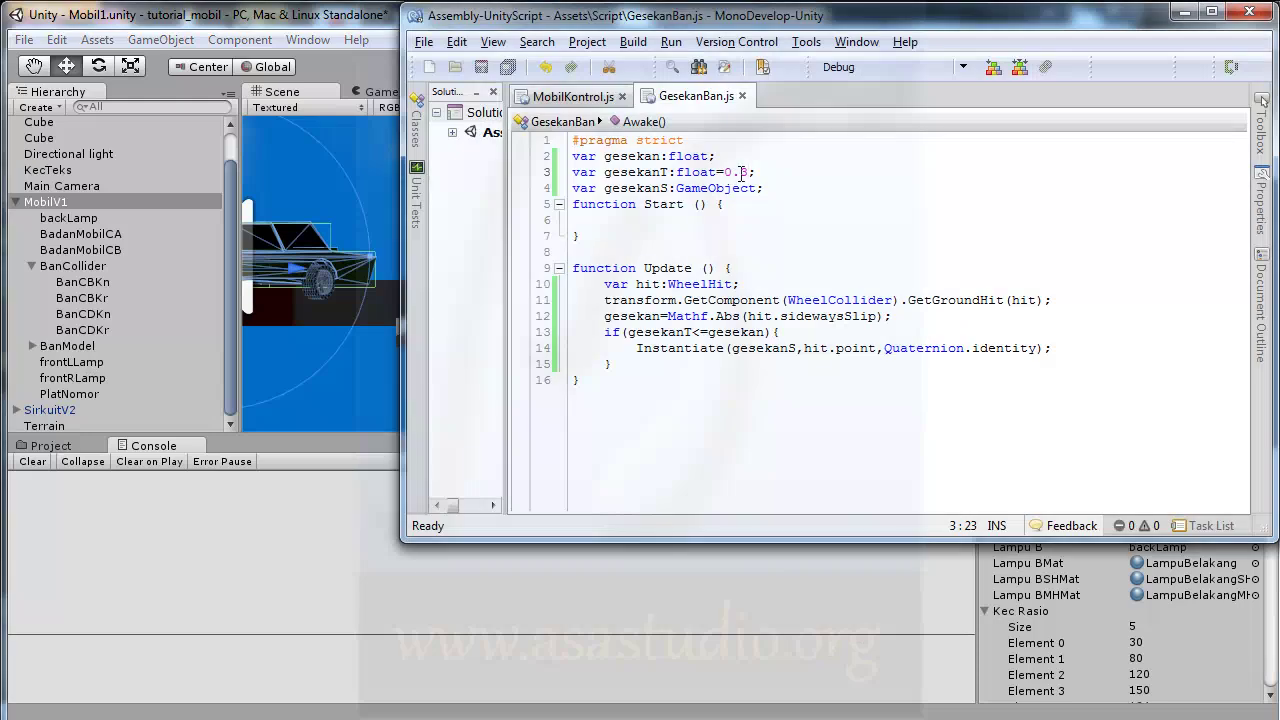
- Change gesekanT's default to 0.14, save GesekanBan.js, and bring Unity back to front
{"action": "double_click", "coordinate": [744, 172]}
{"action": "type", "text": "14"}
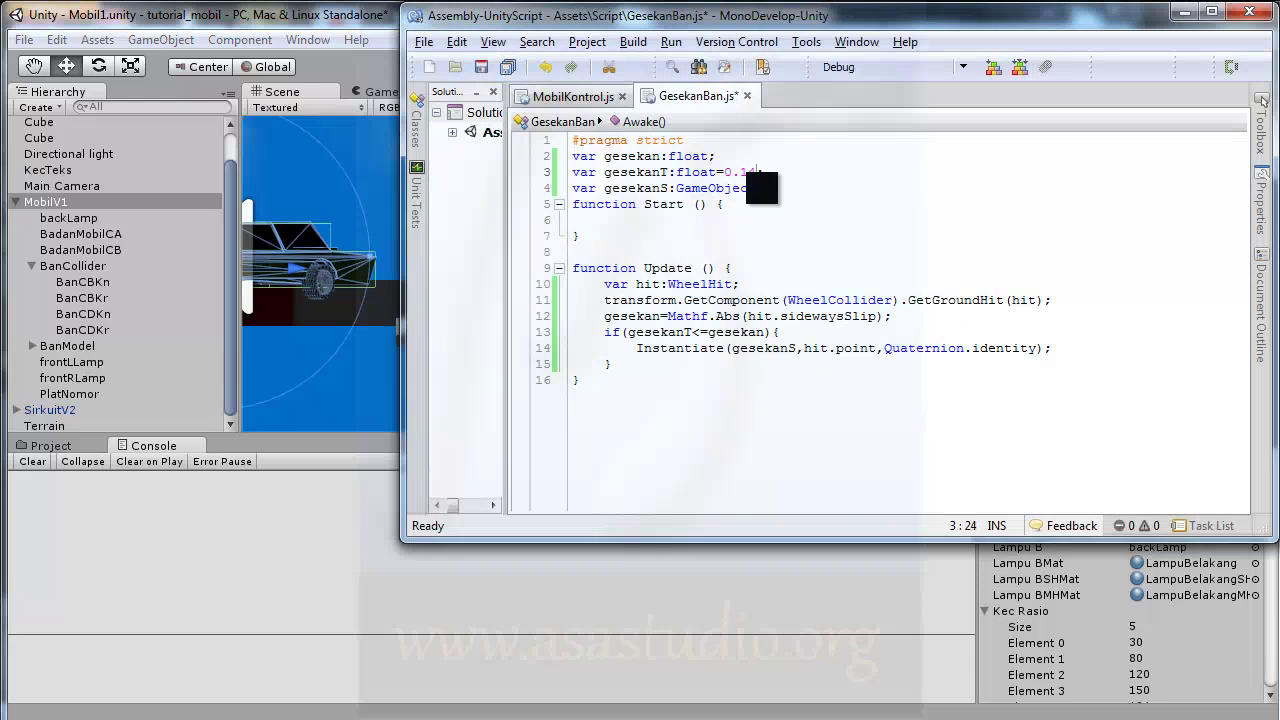
{"action": "left_click", "coordinate": [483, 68]}
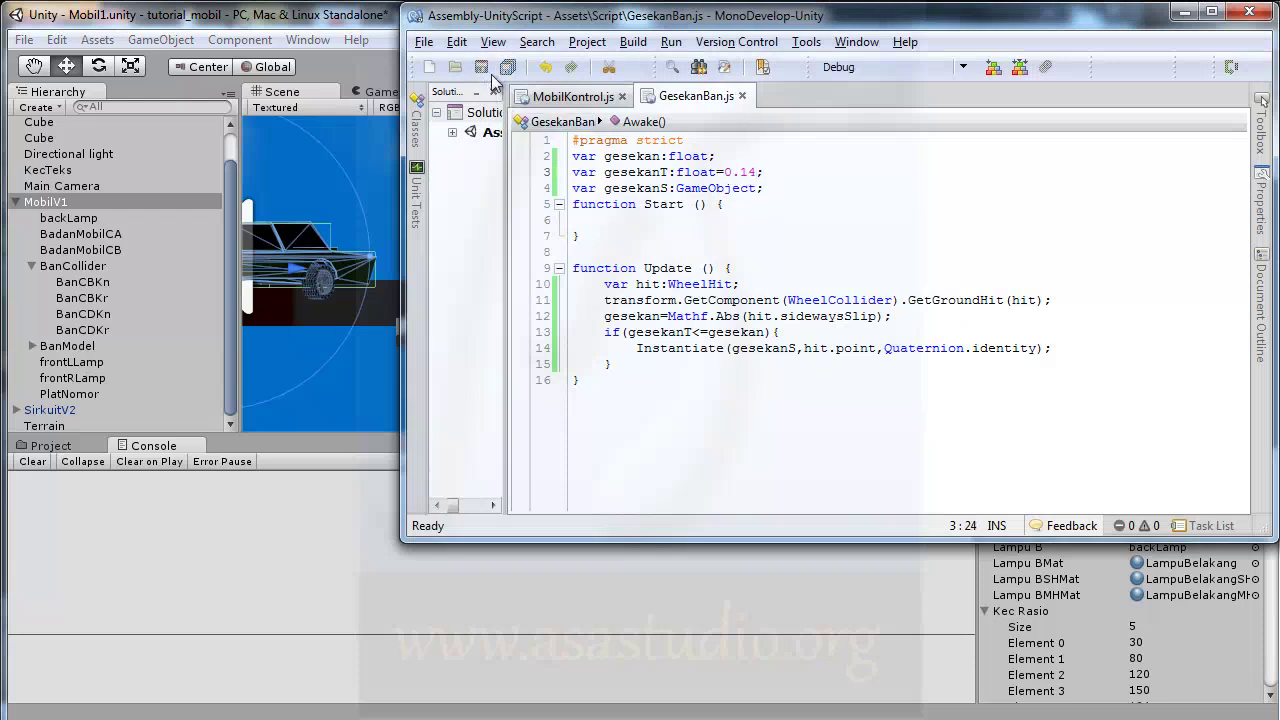
{"action": "left_click", "coordinate": [375, 20]}
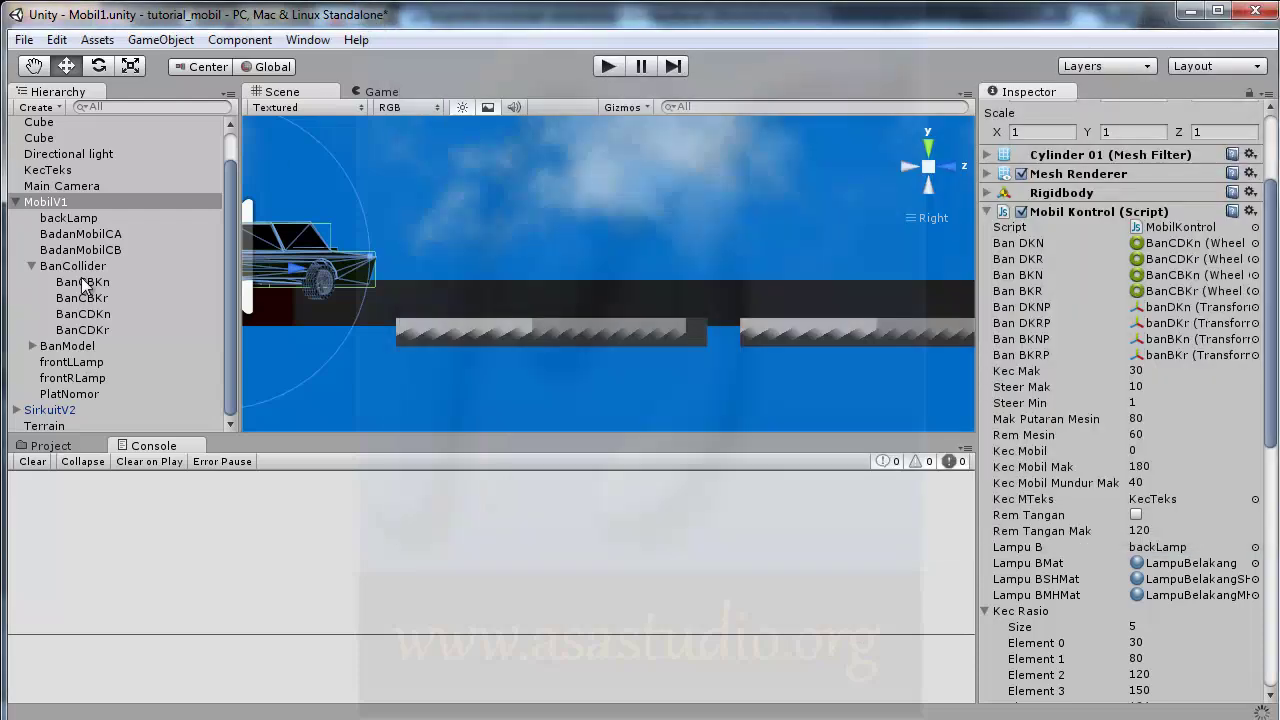
- Set Gesekan T to 0.3 on all four wheel colliders, BanCBKn through BanCDKr
{"action": "left_click", "coordinate": [81, 281]}
{"action": "left_click", "coordinate": [75, 330]}
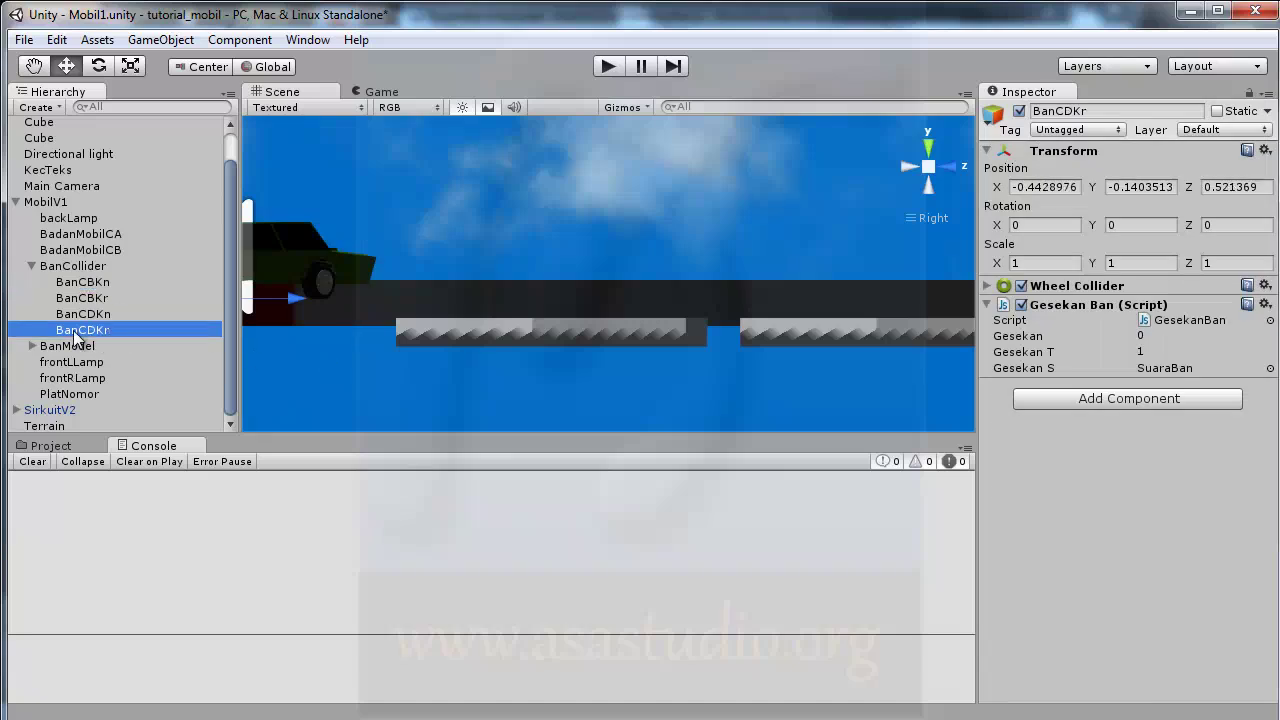
{"action": "left_click", "coordinate": [85, 282], "text": "shift"}
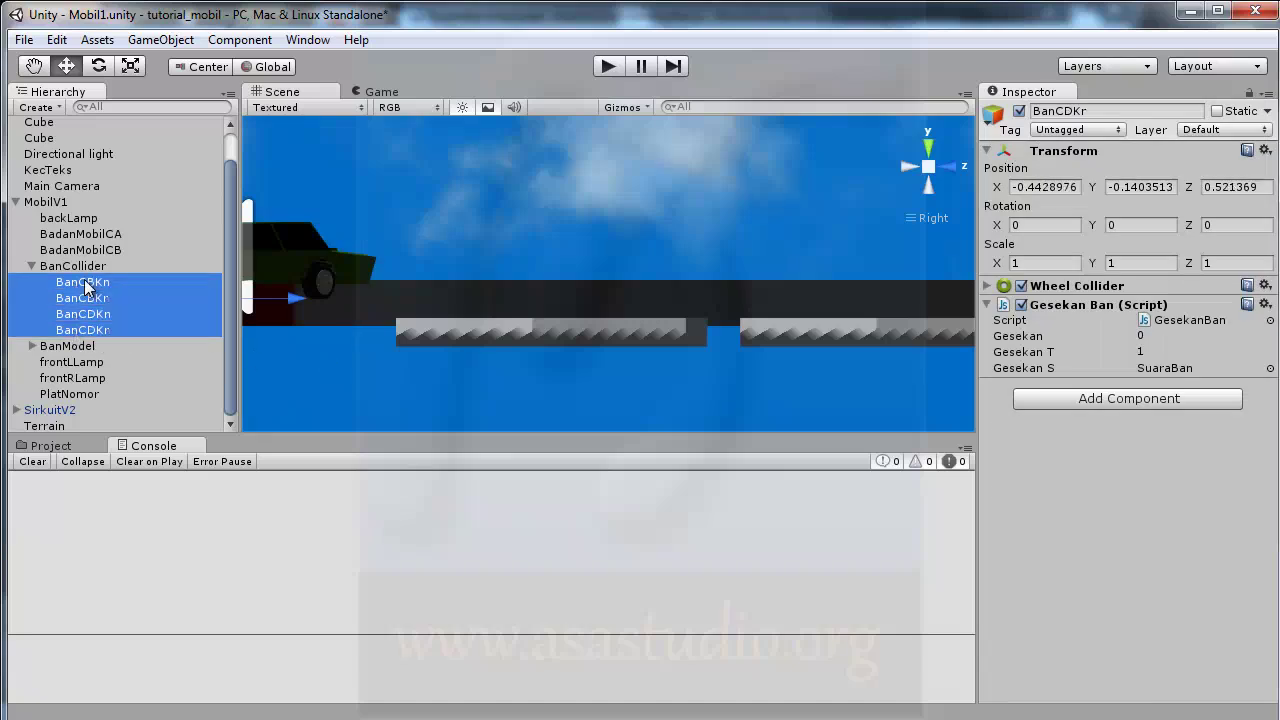
{"action": "left_click", "coordinate": [1141, 355]}
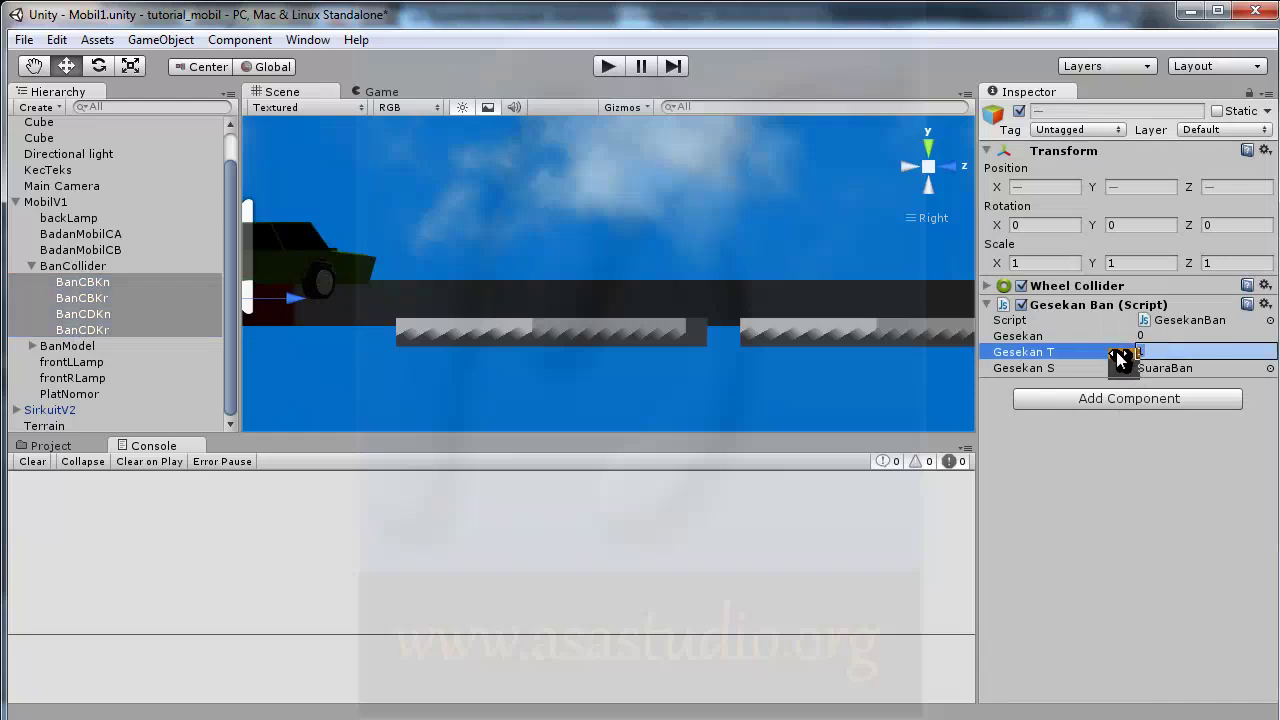
{"action": "type", "text": ".3"}
{"action": "key", "text": "Return"}
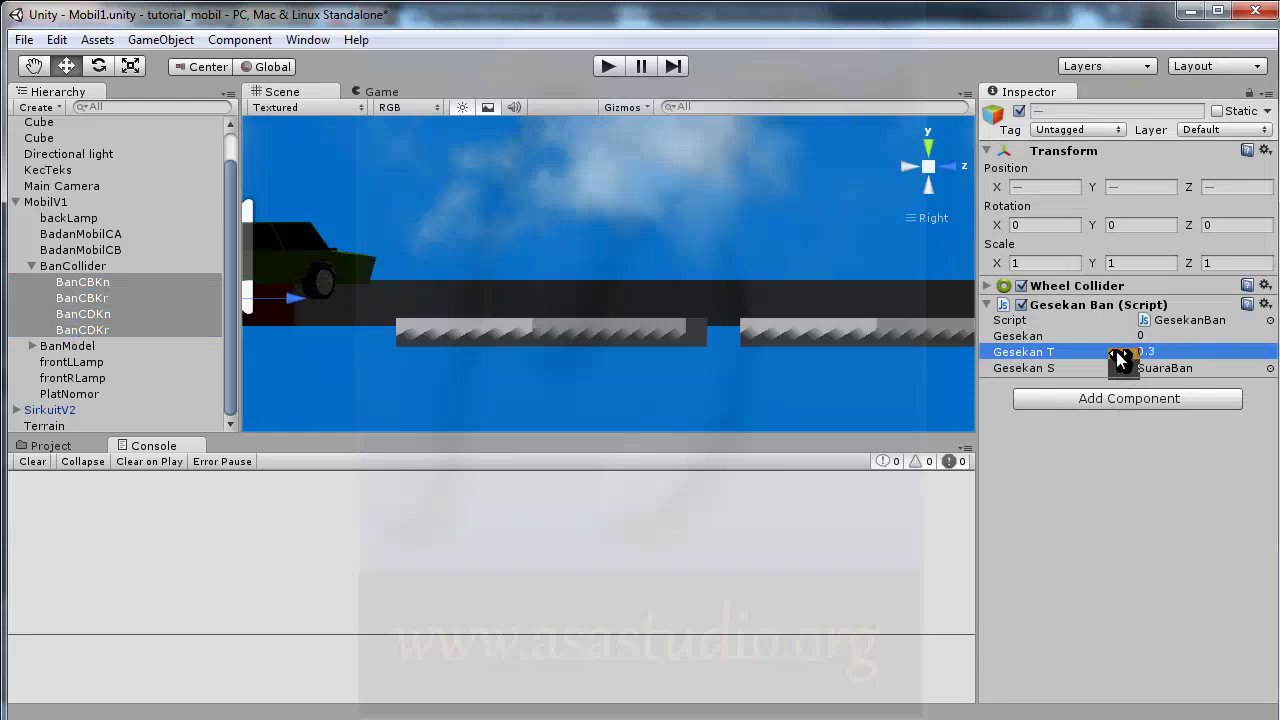
- Test-drive the car forward in Play mode, then stop
{"action": "left_click", "coordinate": [605, 68]}
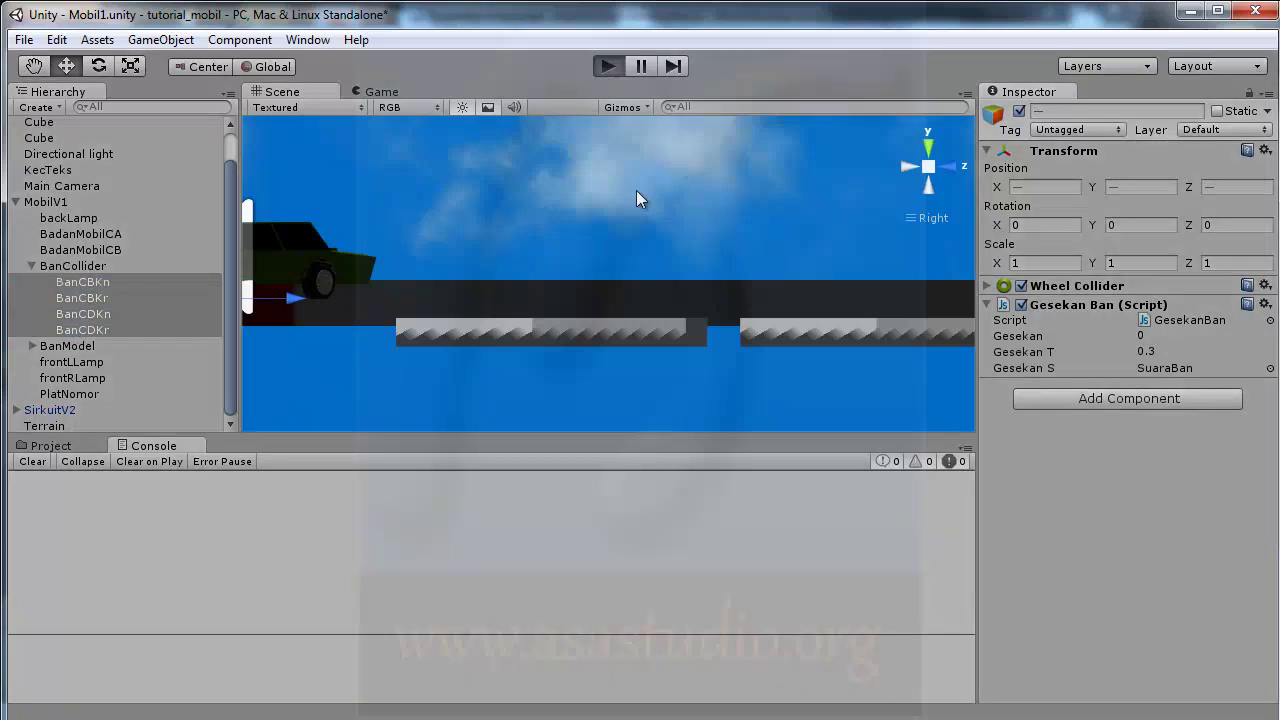
{"action": "key", "text": "Up"}
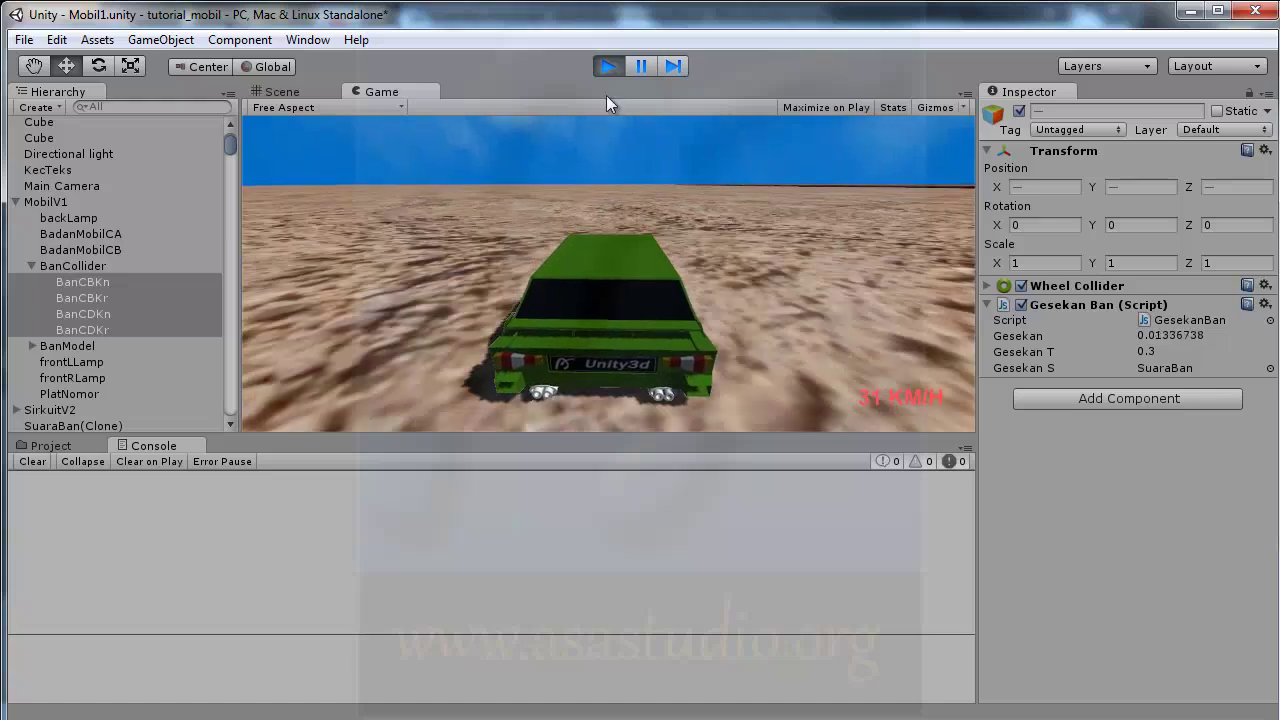
{"action": "left_click", "coordinate": [607, 66]}
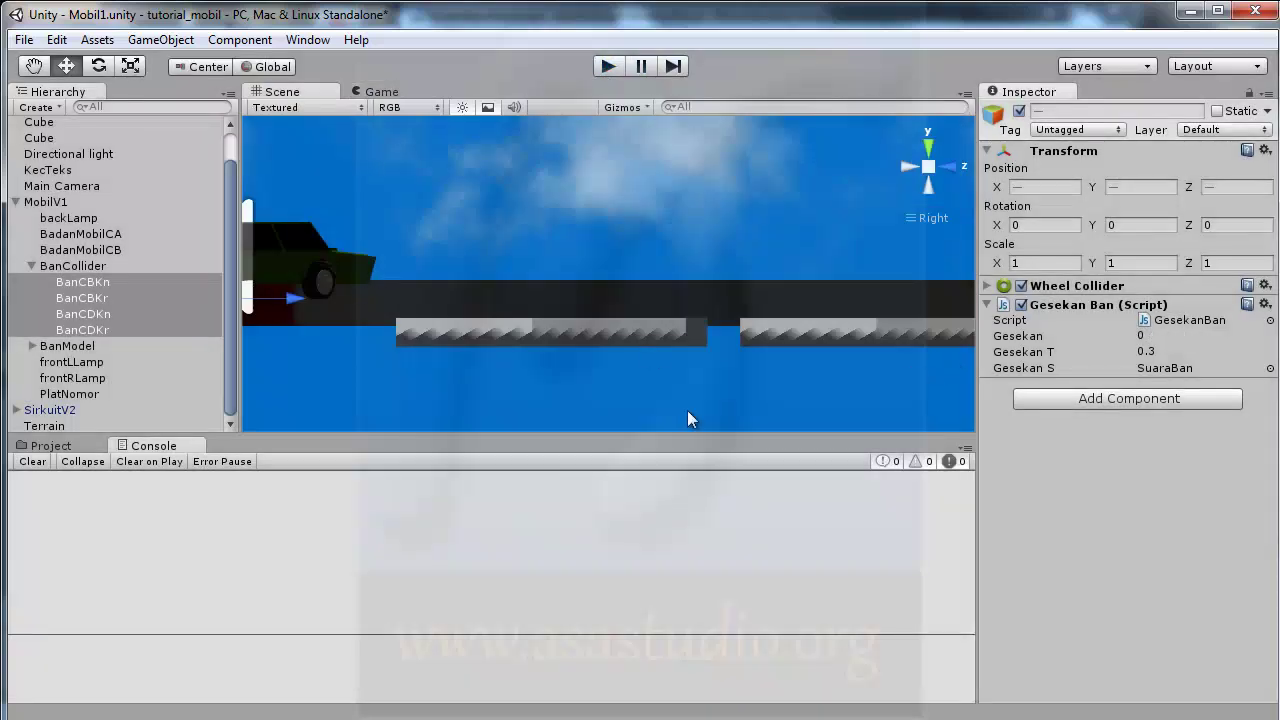
- Select the SuaraBan prefab in the Assets/Prefab folder
{"action": "left_click", "coordinate": [52, 446]}
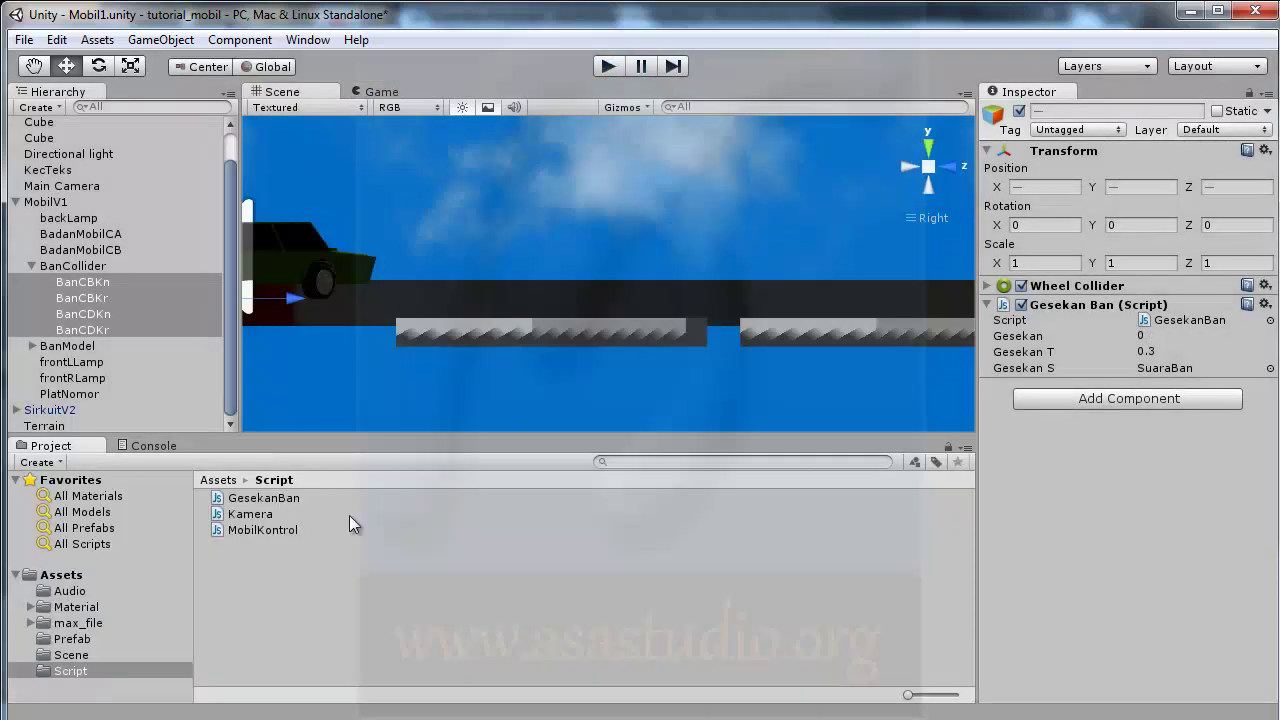
{"action": "left_click", "coordinate": [72, 639]}
{"action": "left_click", "coordinate": [247, 497]}
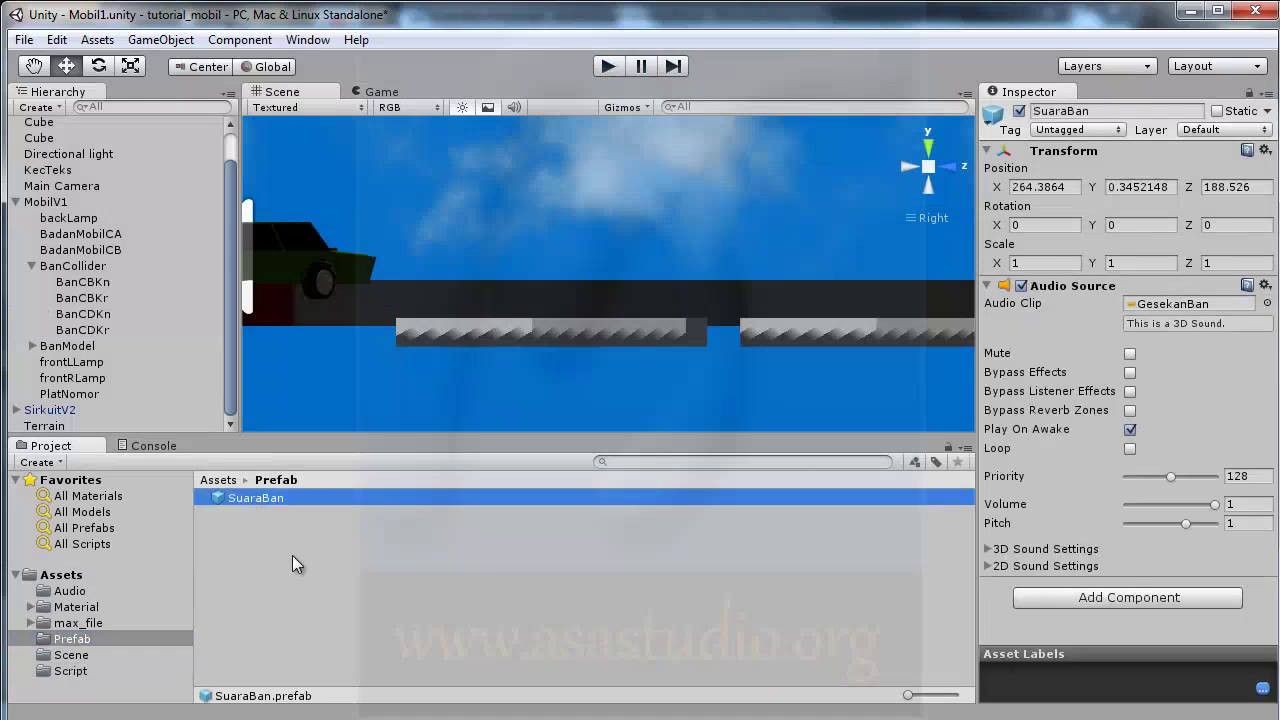
- Enter Play mode and drive and swerve the green car with the arrow keys
{"action": "left_click", "coordinate": [610, 65]}
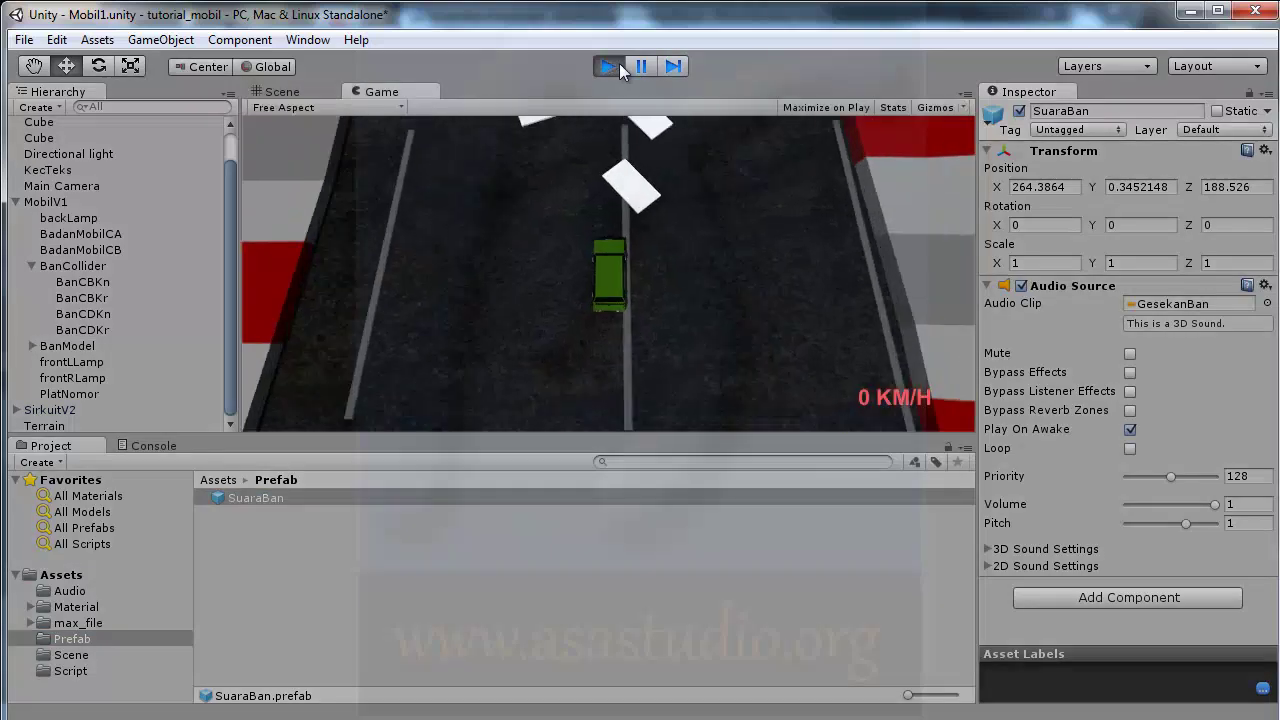
{"action": "key", "text": "Up"}
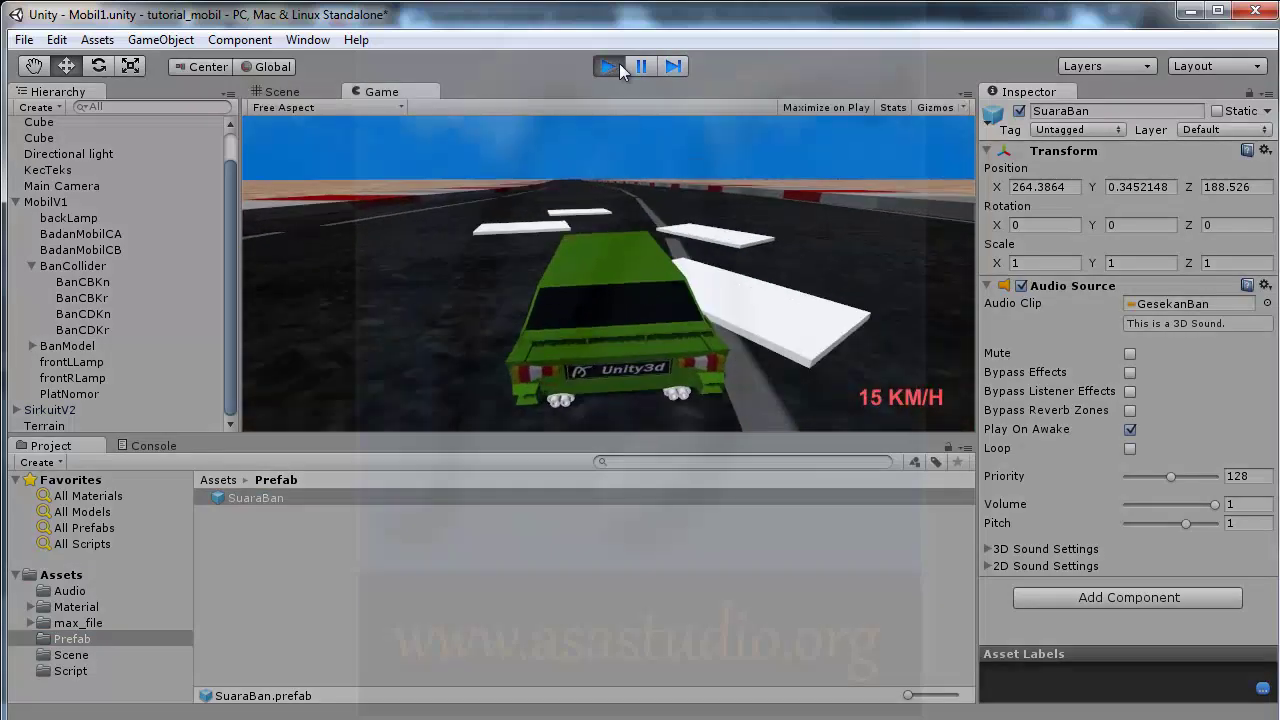
{"action": "key", "text": "Right"}
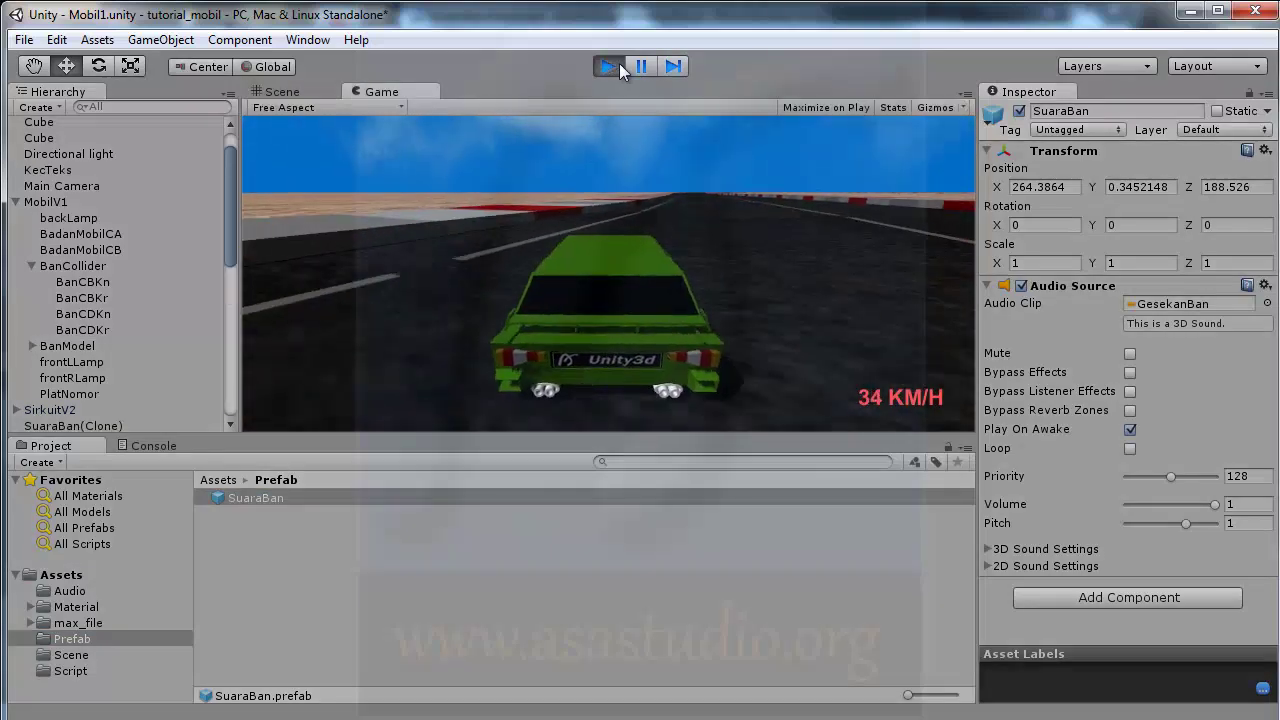
{"action": "key", "text": "Left"}
{"action": "key", "text": "Right"}
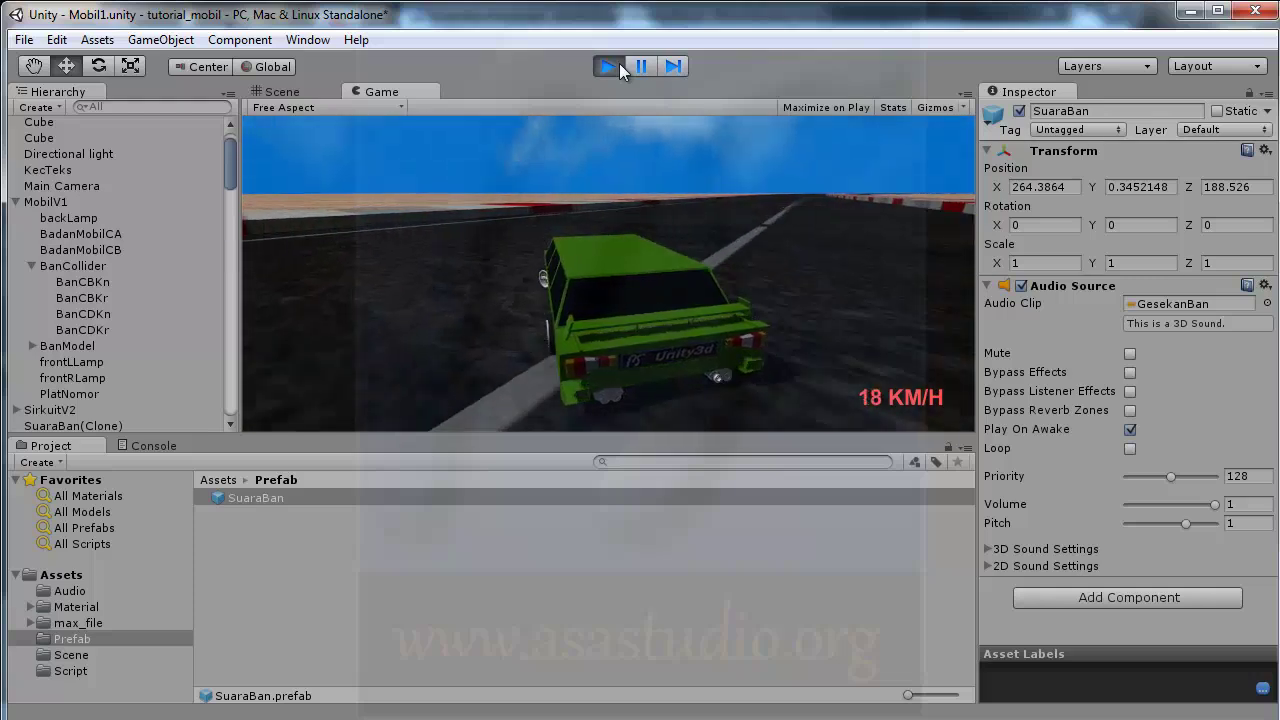
{"action": "key", "text": "Down"}
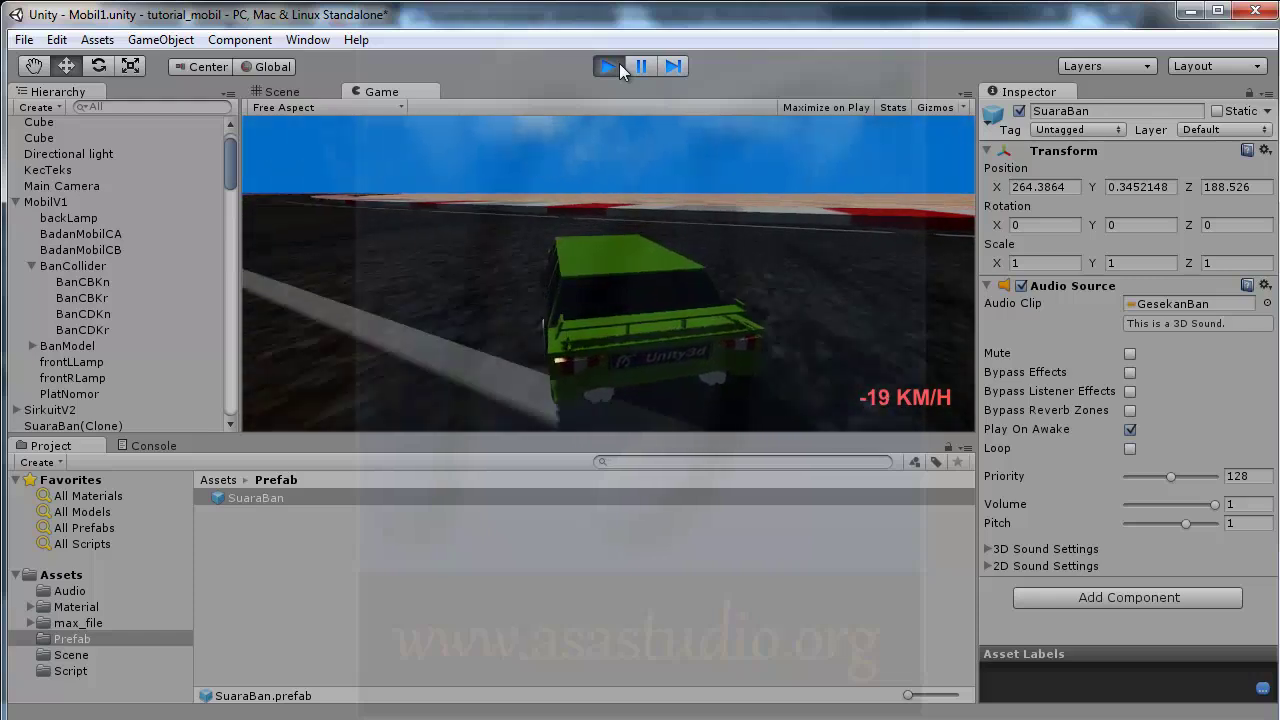
{"action": "key", "text": "Up"}
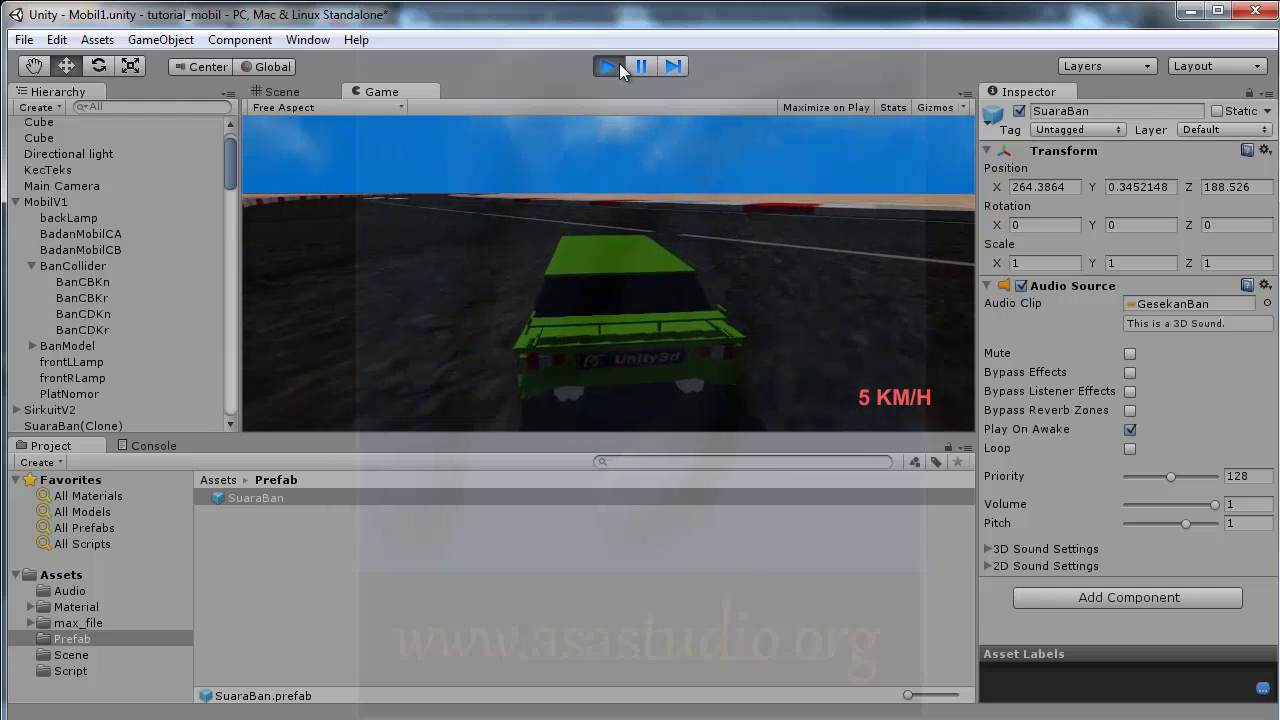
- View the piled-up SuaraBan clones from Top view in the Scene, then stop Play mode
{"action": "left_click", "coordinate": [280, 92]}
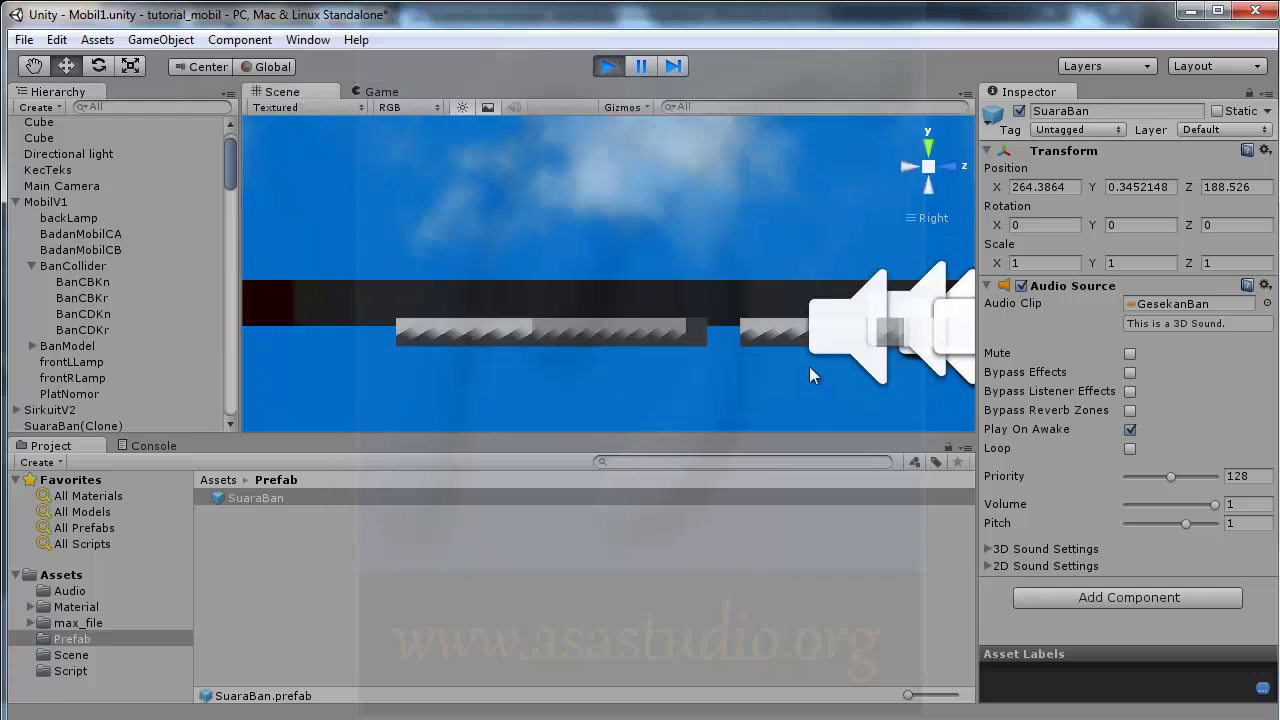
{"action": "scroll", "coordinate": [810, 364], "scroll_direction": "down", "scroll_amount": 5}
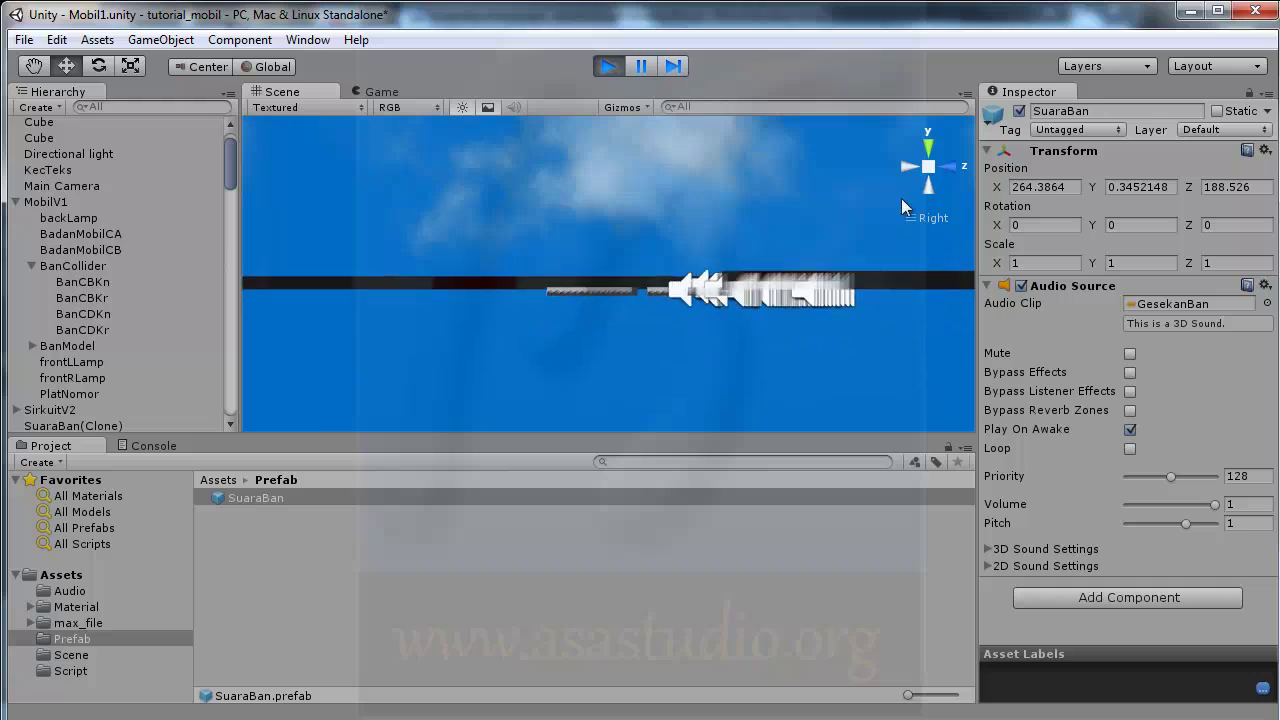
{"action": "left_click", "coordinate": [928, 150]}
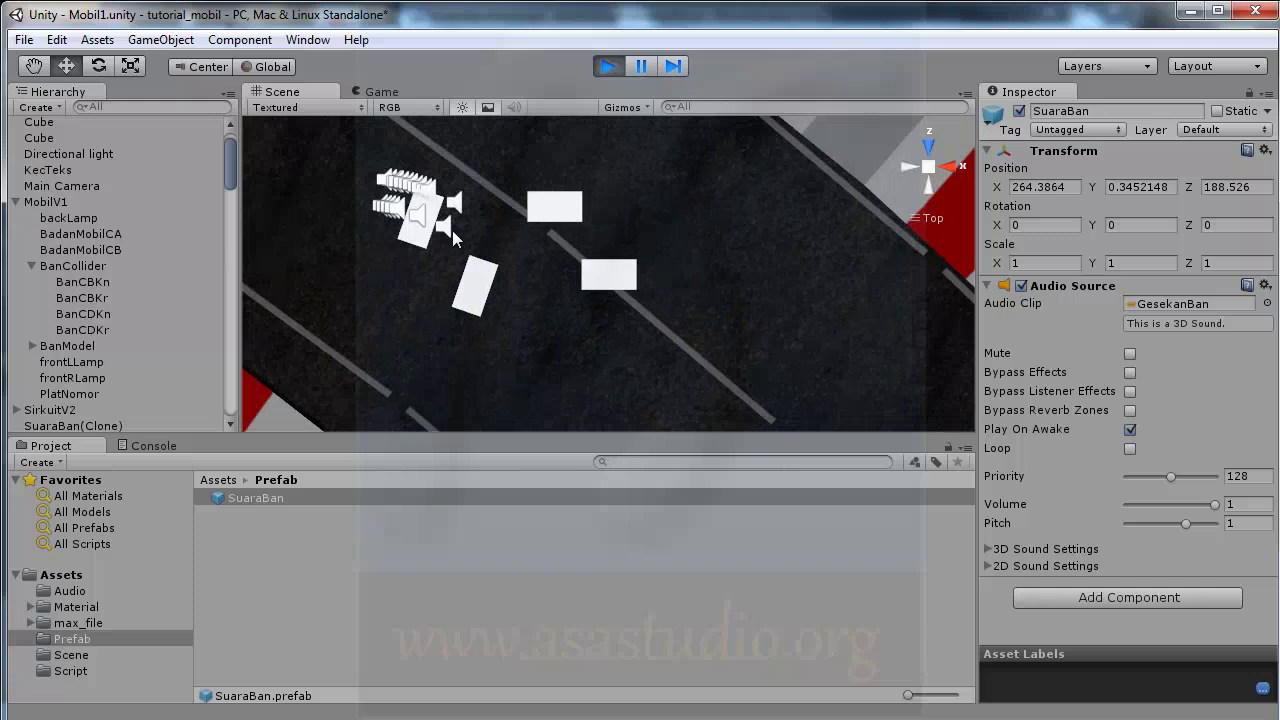
{"action": "middle_click_drag", "start_coordinate": [455, 238], "coordinate": [540, 282]}
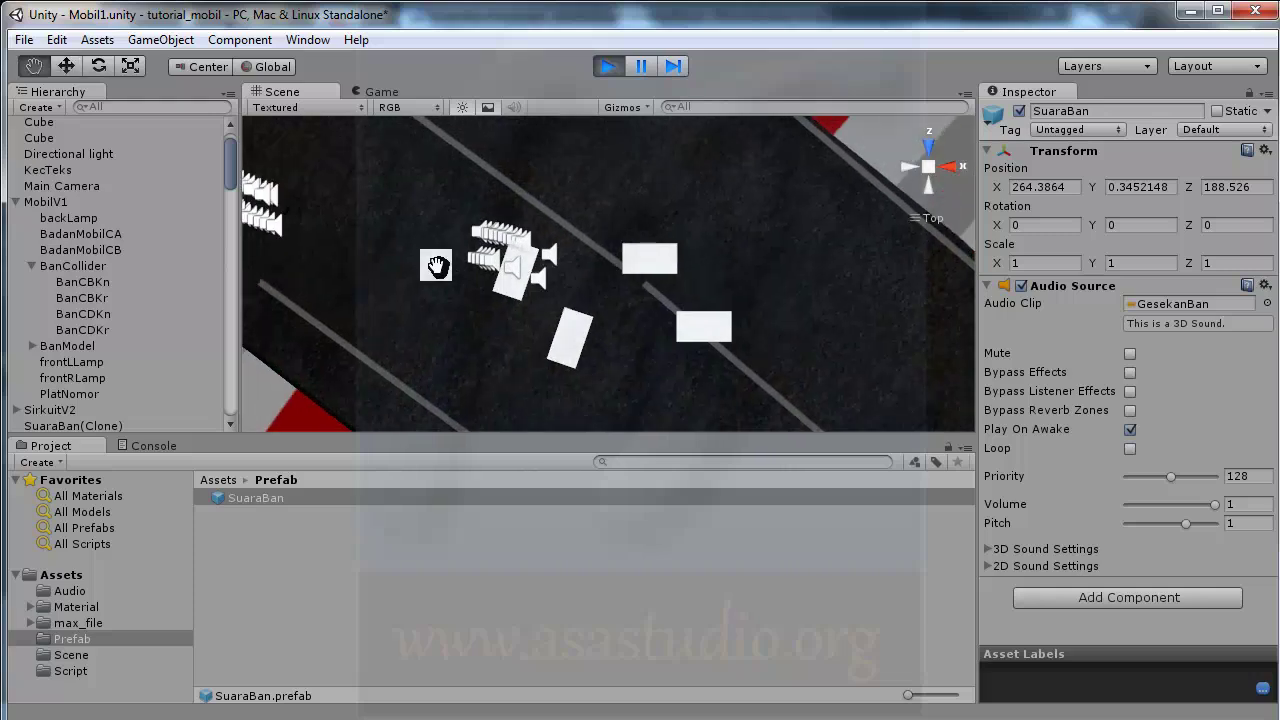
{"action": "middle_click_drag", "start_coordinate": [437, 266], "coordinate": [542, 296]}
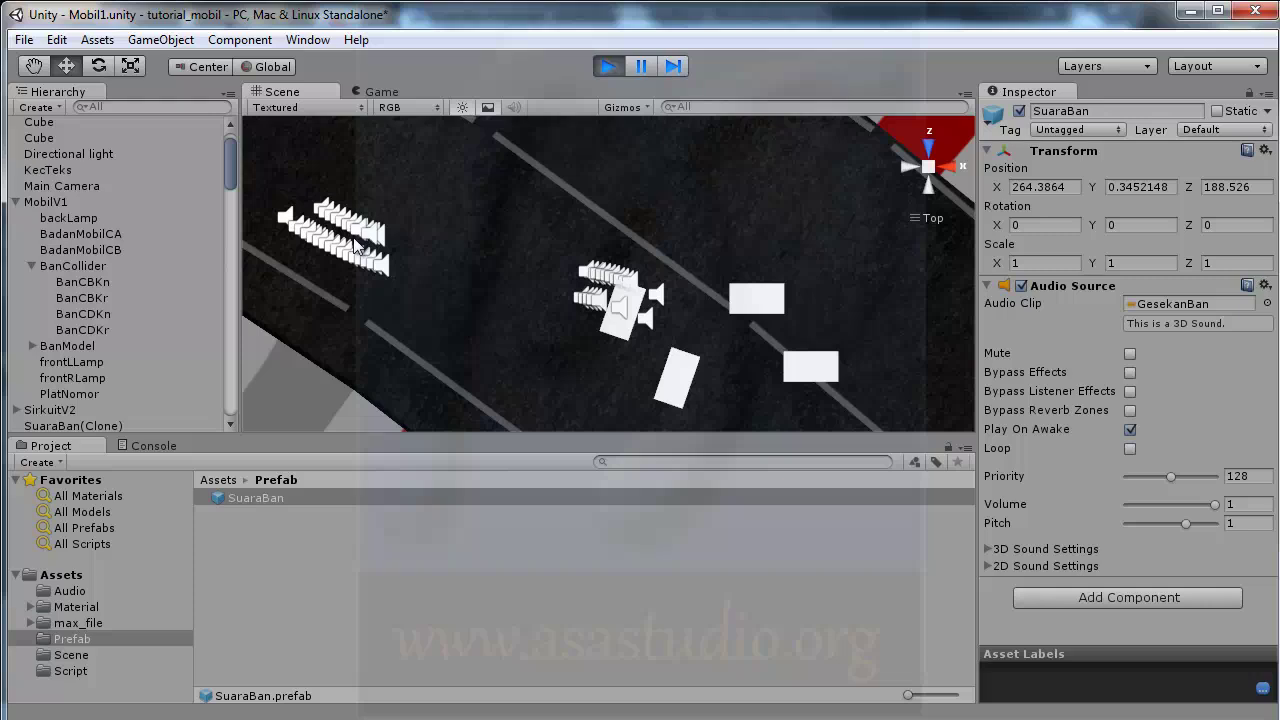
{"action": "left_click", "coordinate": [608, 66]}
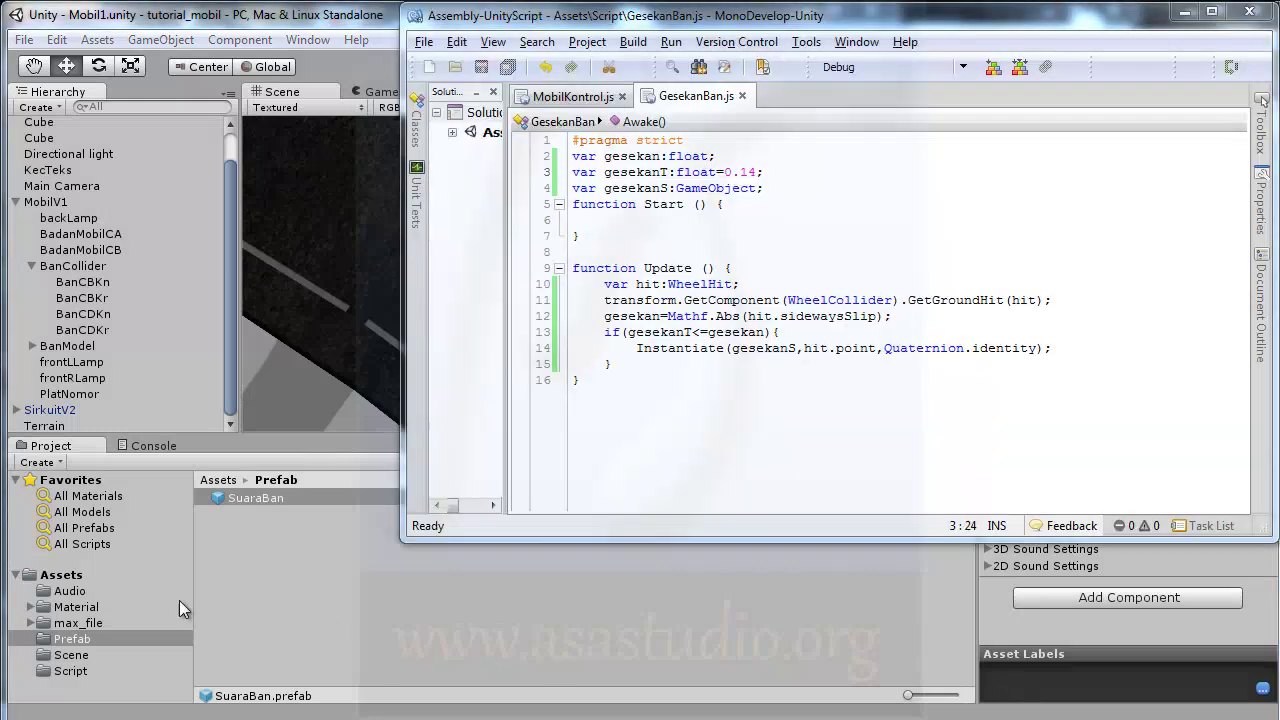
- Create a JavaScript file named SuaraBanHilang in Assets/Script
{"action": "left_click", "coordinate": [70, 670]}
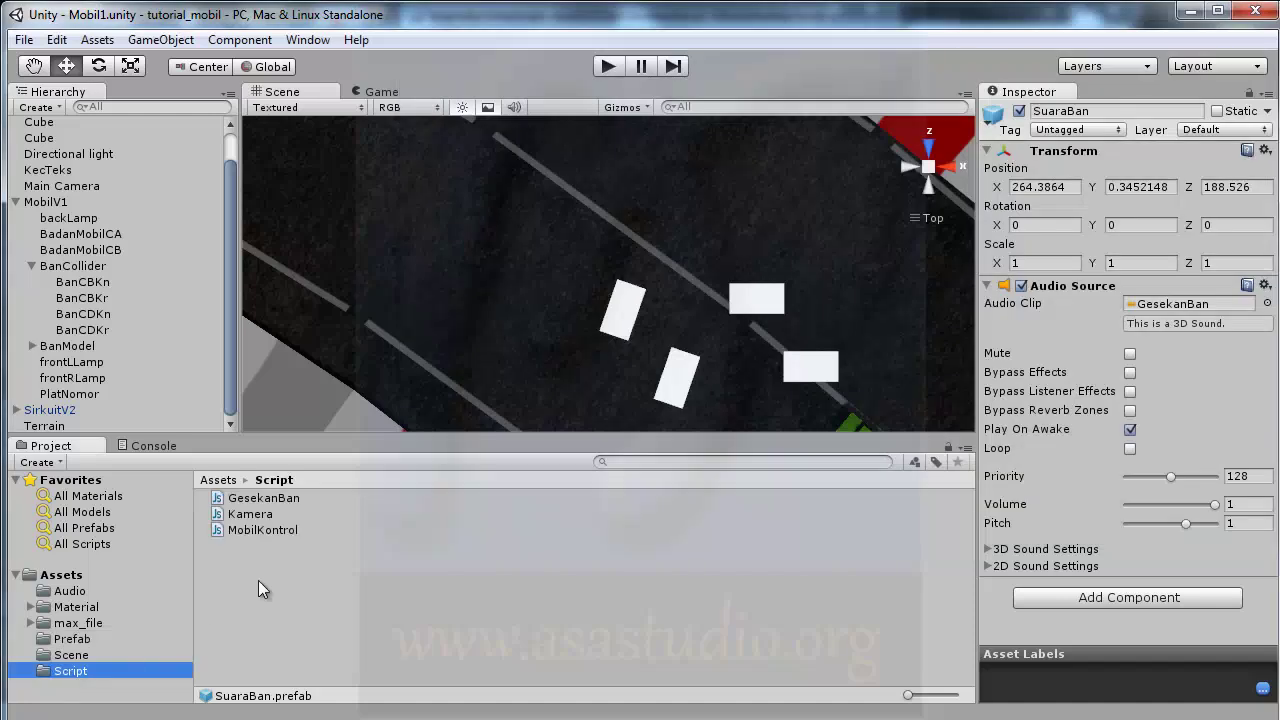
{"action": "right_click", "coordinate": [258, 580]}
{"action": "mouse_move", "coordinate": [353, 273]}
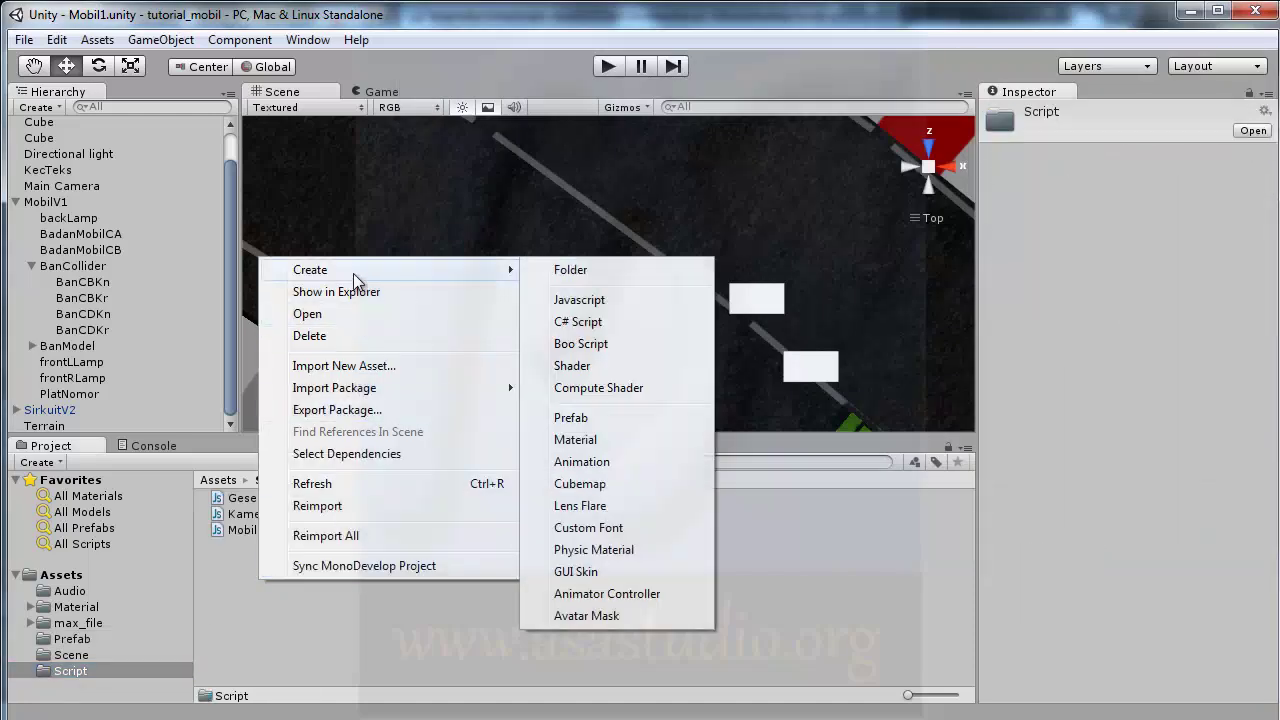
{"action": "left_click", "coordinate": [580, 299]}
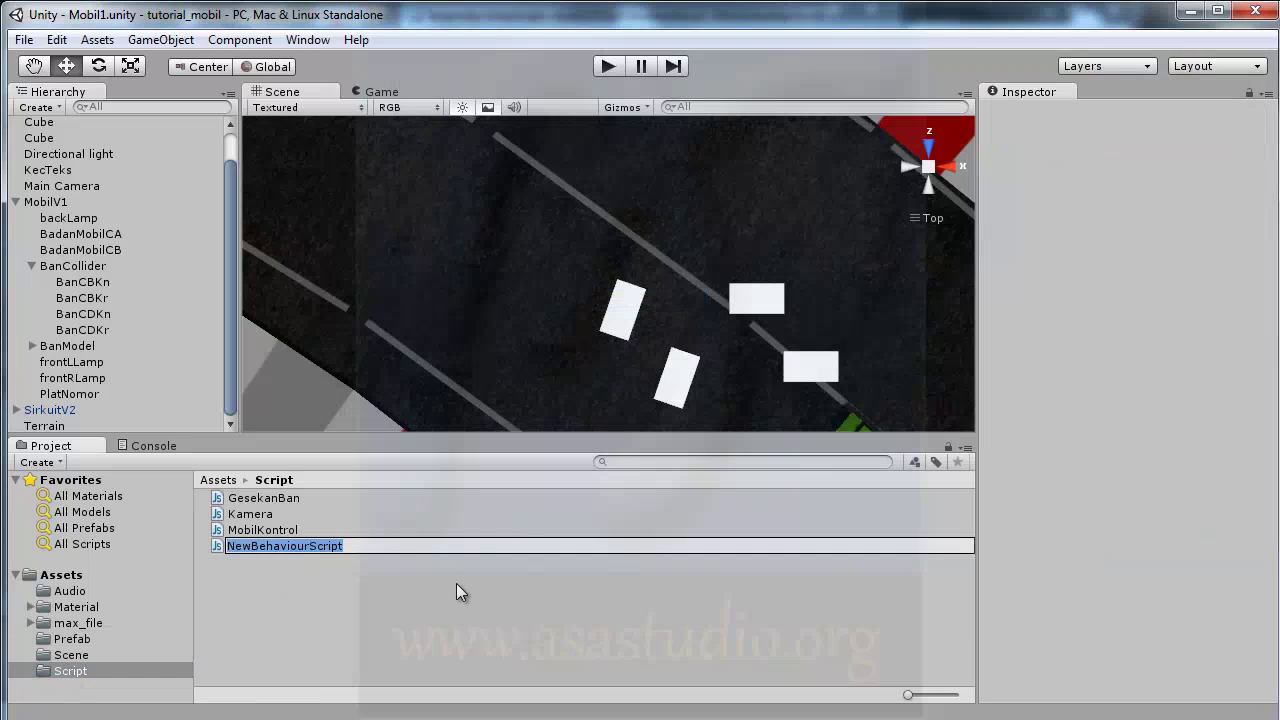
{"action": "type", "text": "SuaraBan"}
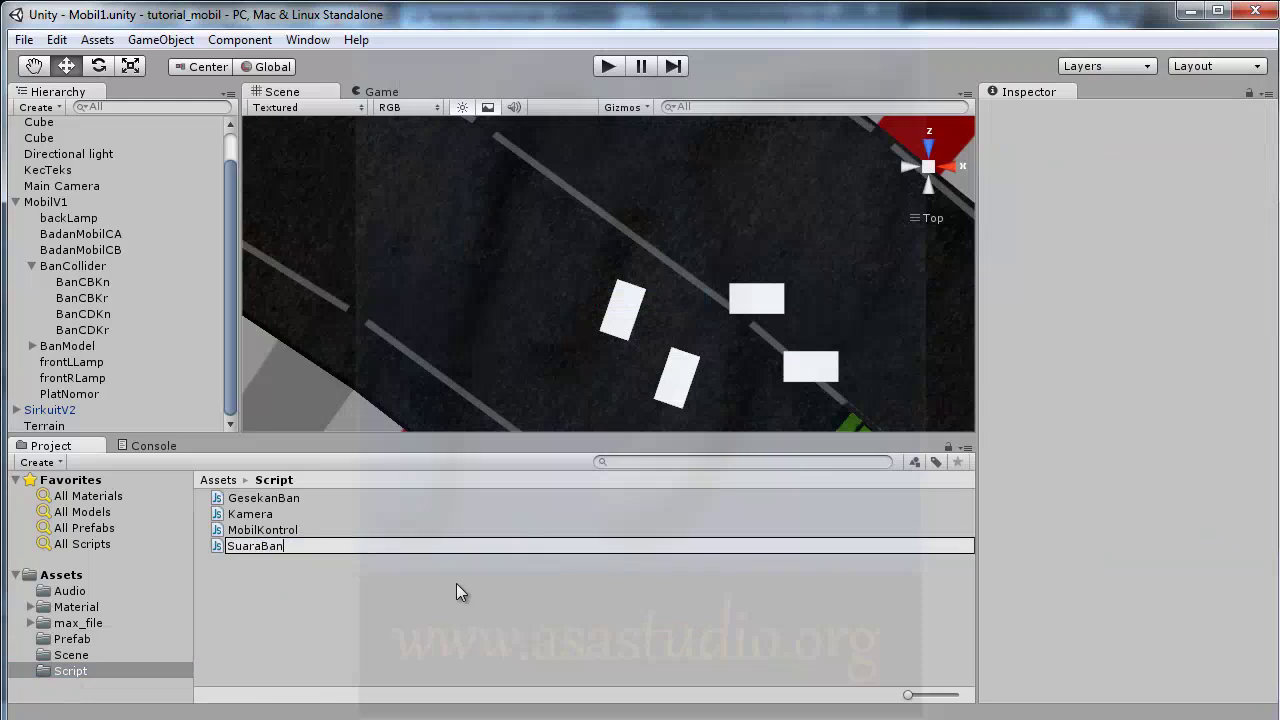
{"action": "type", "text": "Hilang"}
{"action": "key", "text": "Return"}
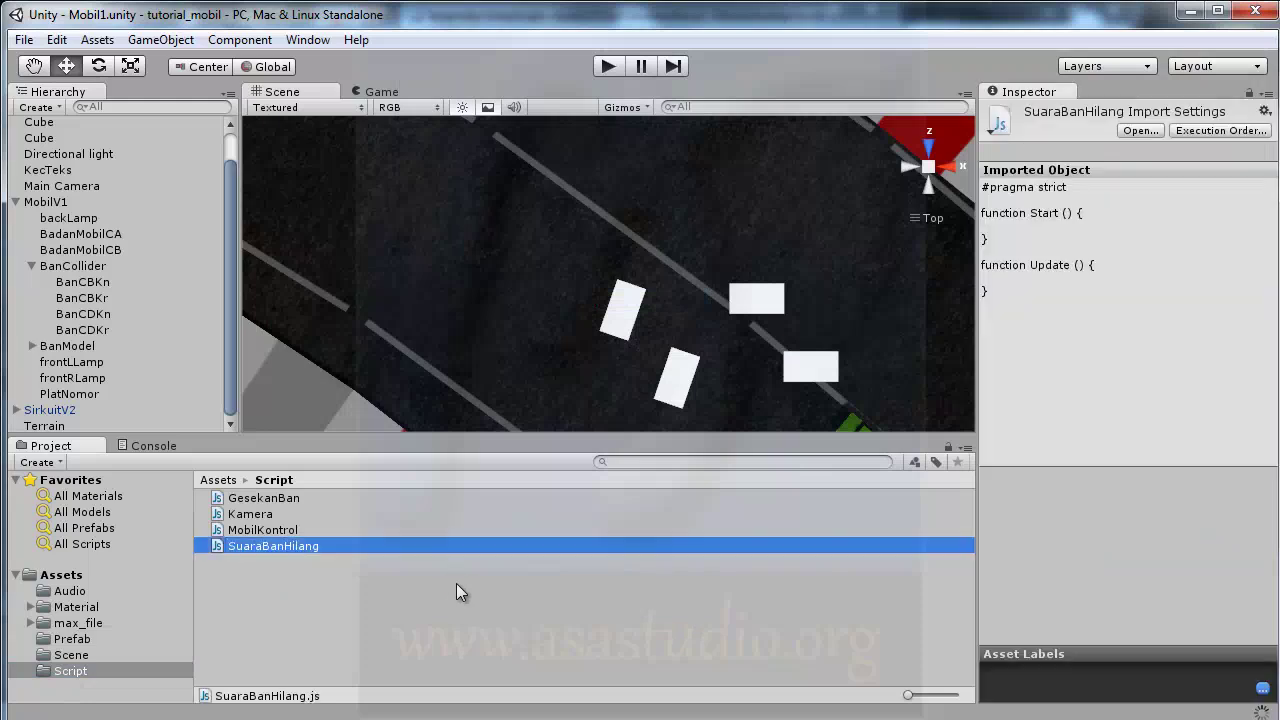
- Open SuaraBanHilang in MonoDevelop and delete the empty Start function
{"action": "left_click", "coordinate": [1141, 131]}
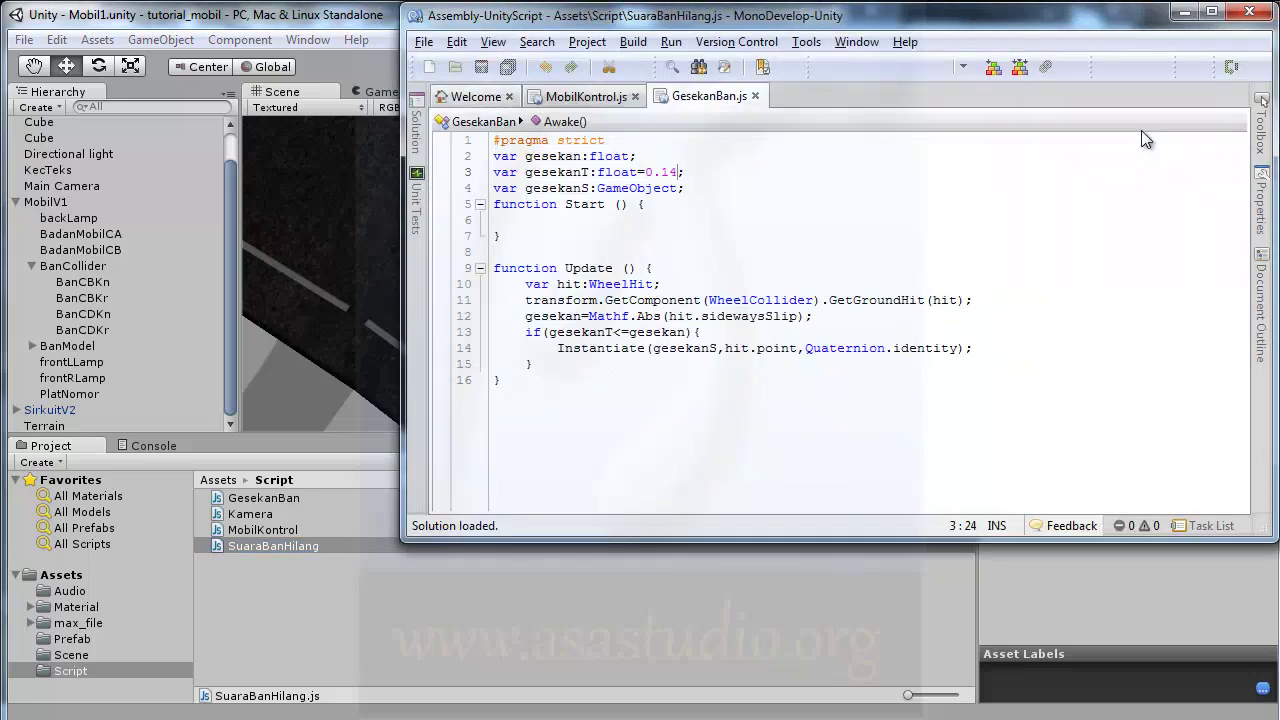
{"action": "left_click", "coordinate": [576, 156]}
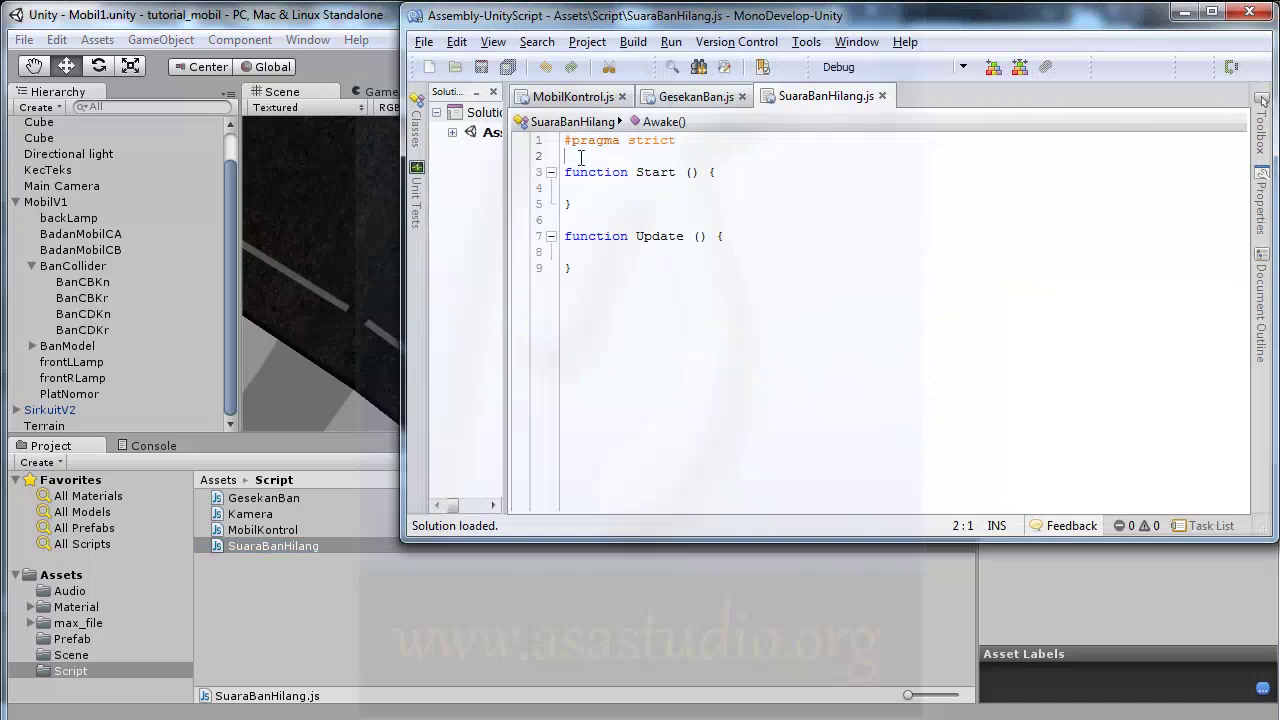
{"action": "left_click_drag", "start_coordinate": [573, 205], "coordinate": [578, 158]}
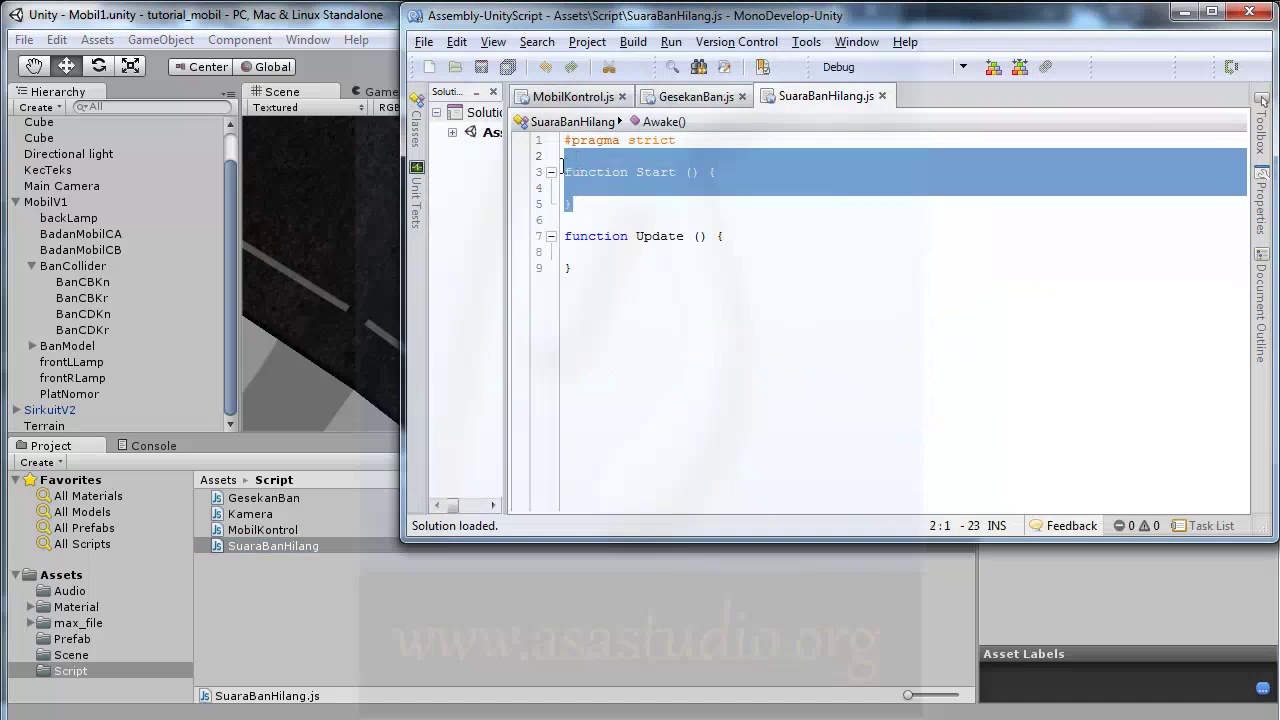
{"action": "key", "text": "Delete"}
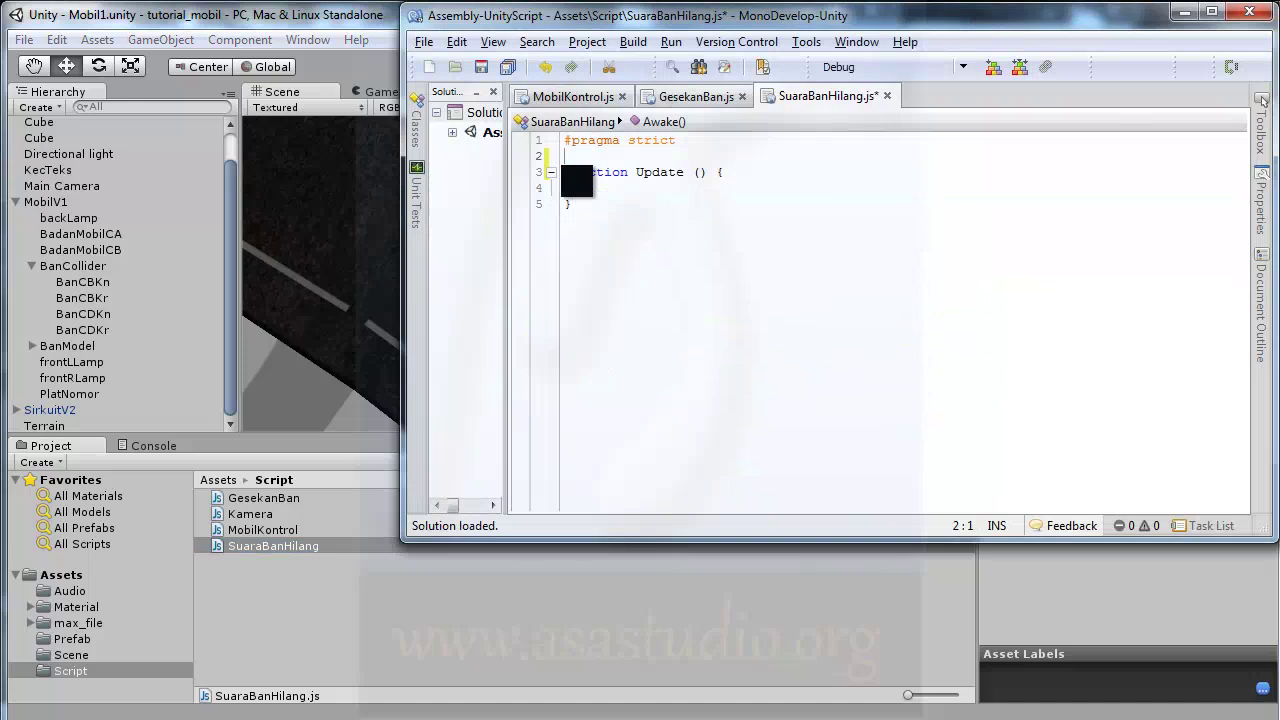
- Declare 'var waktuHilang:float=3;' and 'var waktu:float;' at the top of the script
{"action": "type", "text": "var"}
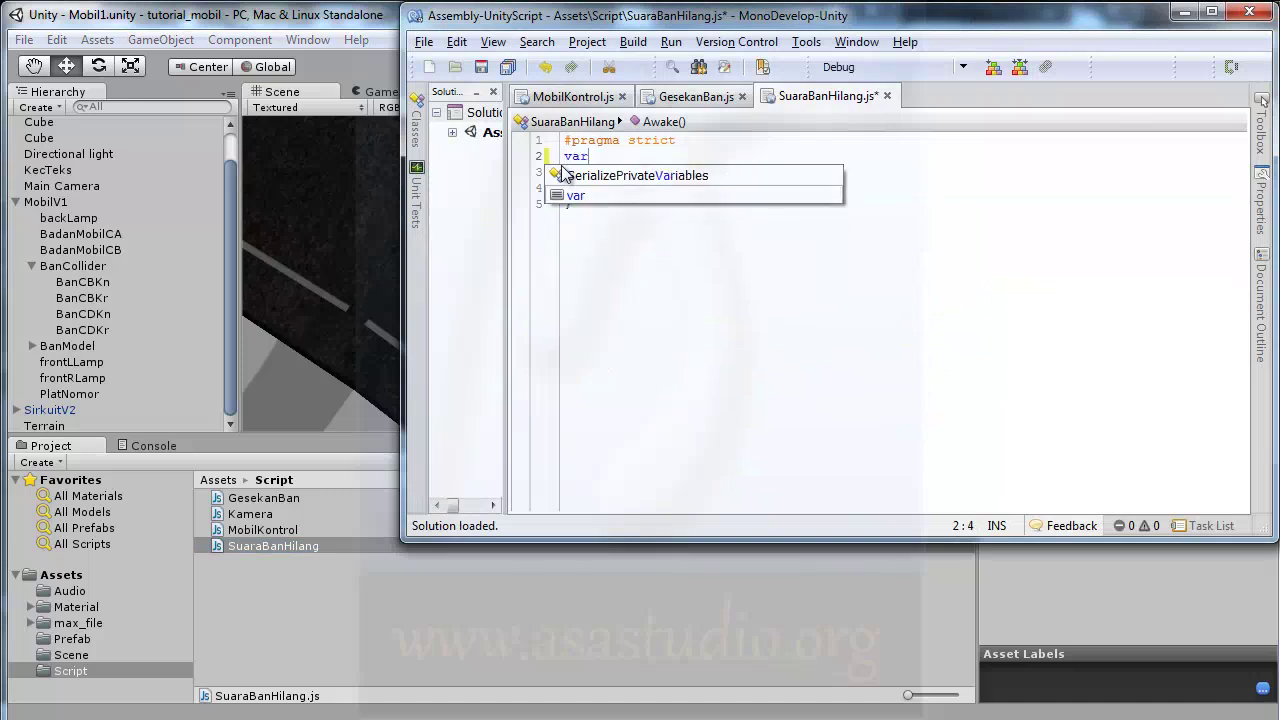
{"action": "type", "text": " waktu"}
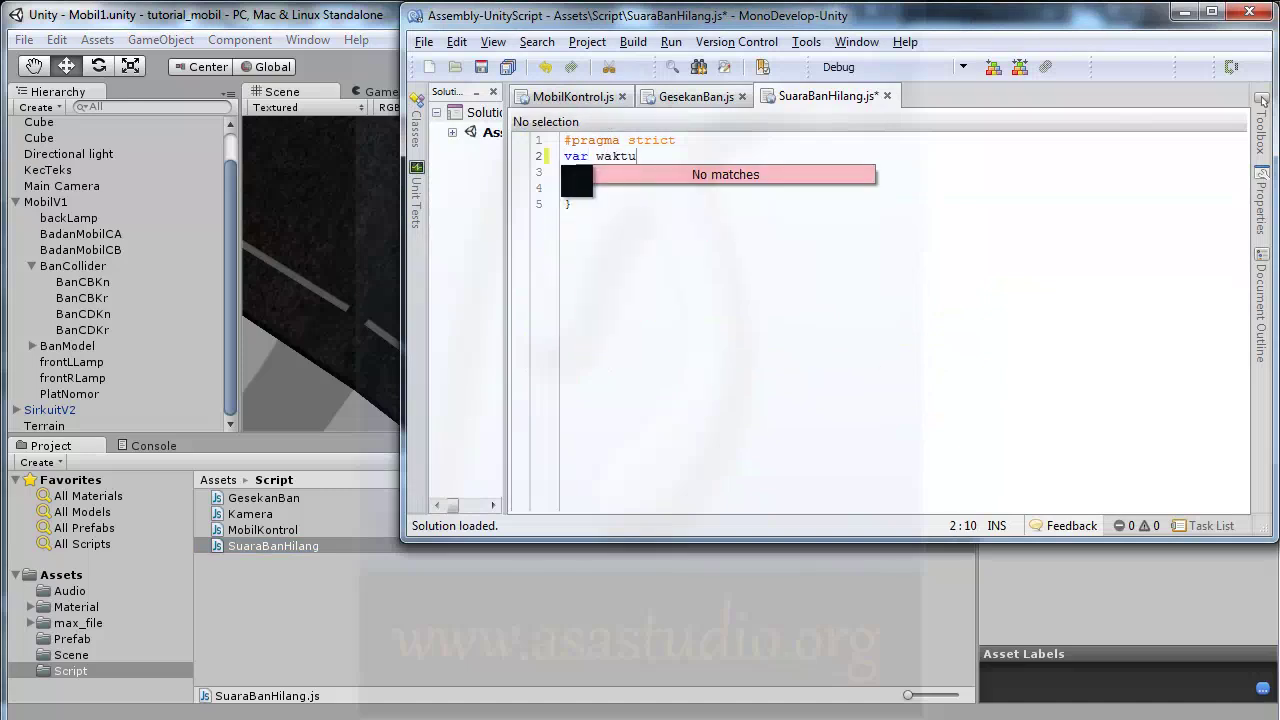
{"action": "type", "text": "P"}
{"action": "key", "text": "shift+Left"}
{"action": "type", "text": "Hilang"}
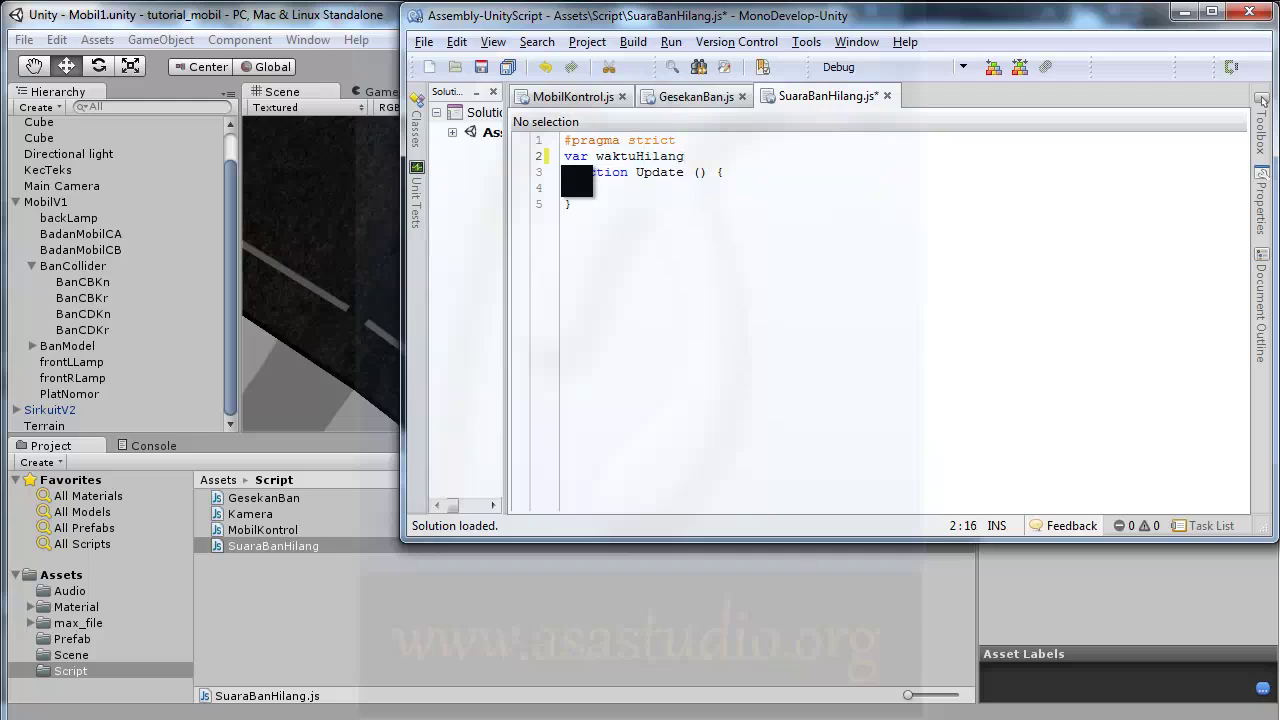
{"action": "type", "text": ":"}
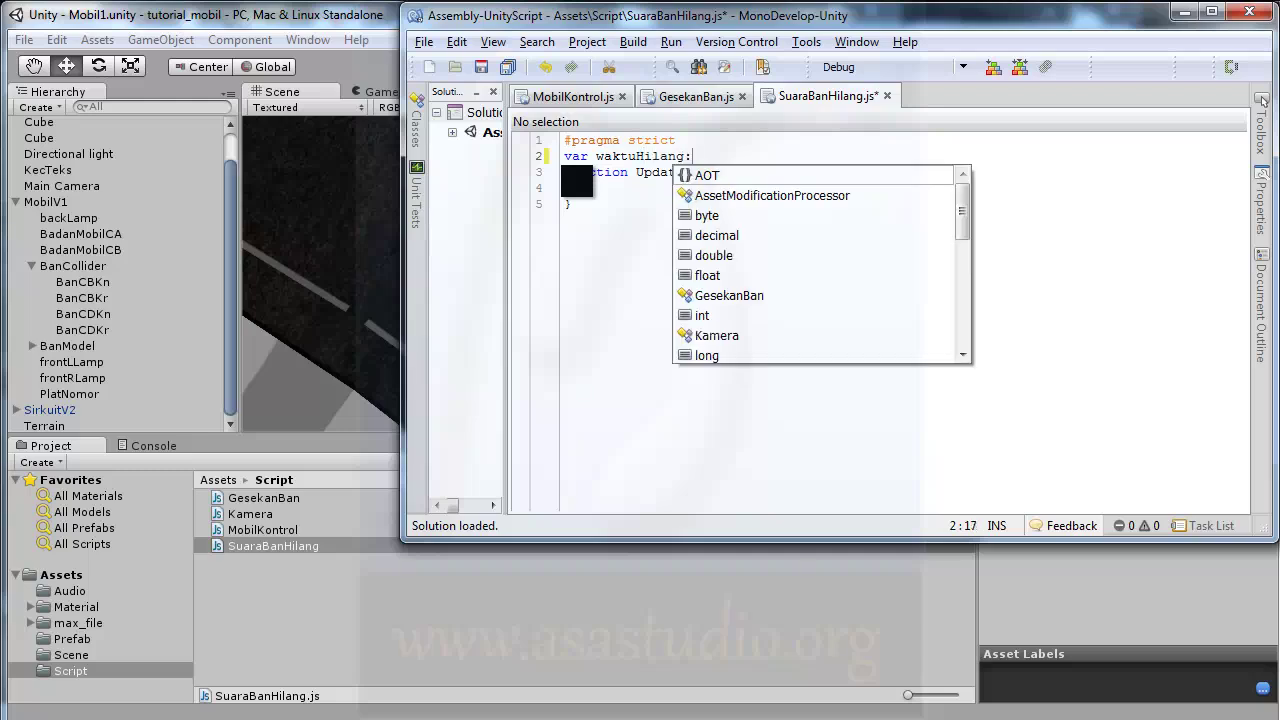
{"action": "type", "text": "float"}
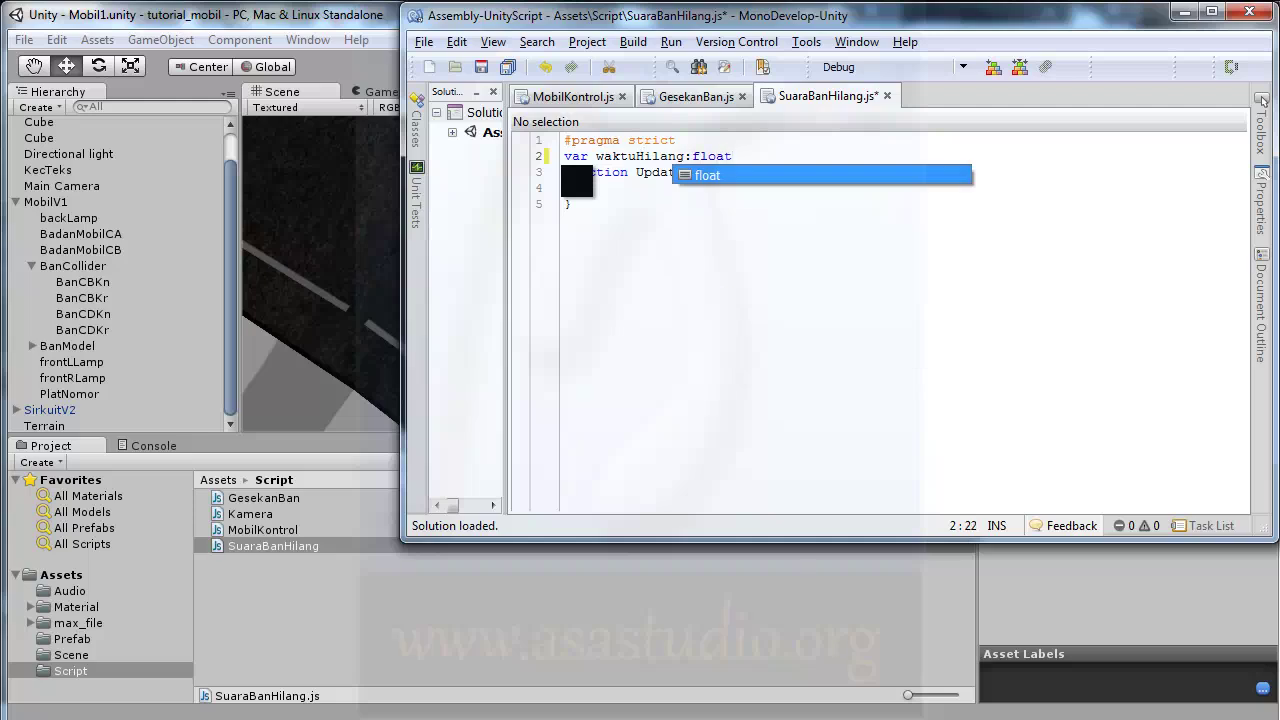
{"action": "type", "text": "=3;"}
{"action": "key", "text": "Return"}
{"action": "type", "text": "var"}
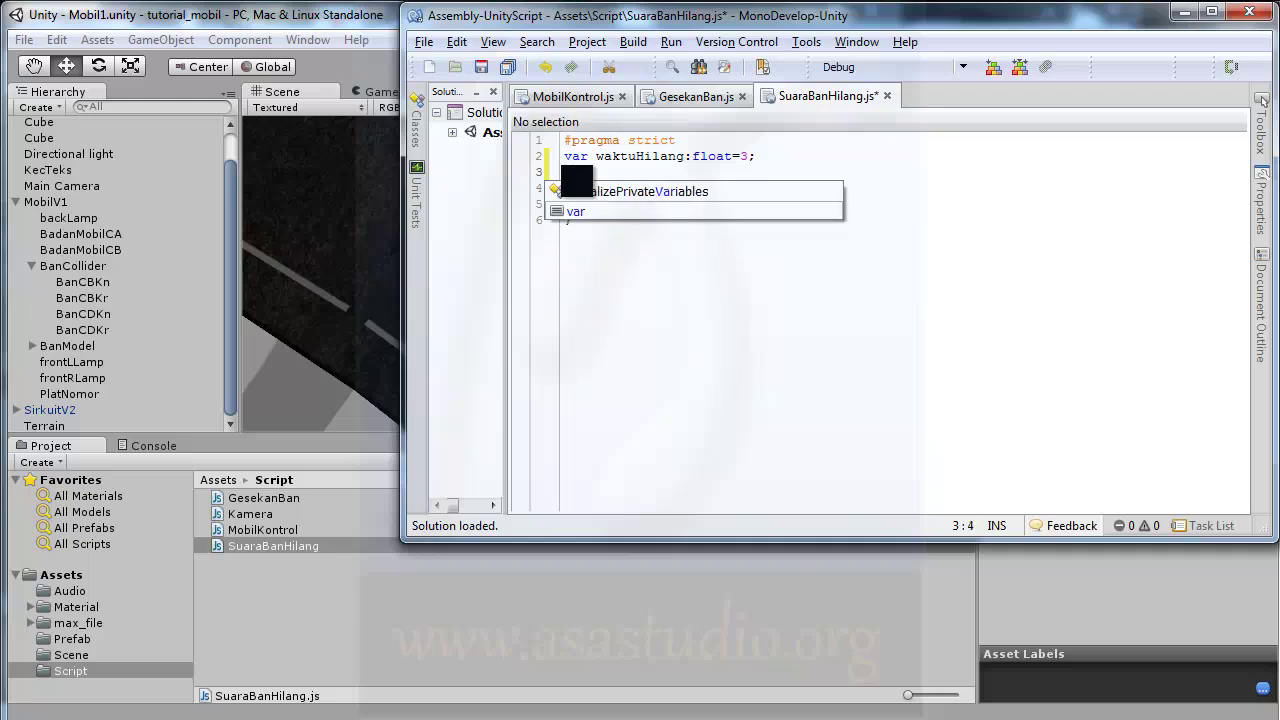
{"action": "type", "text": " waktu"}
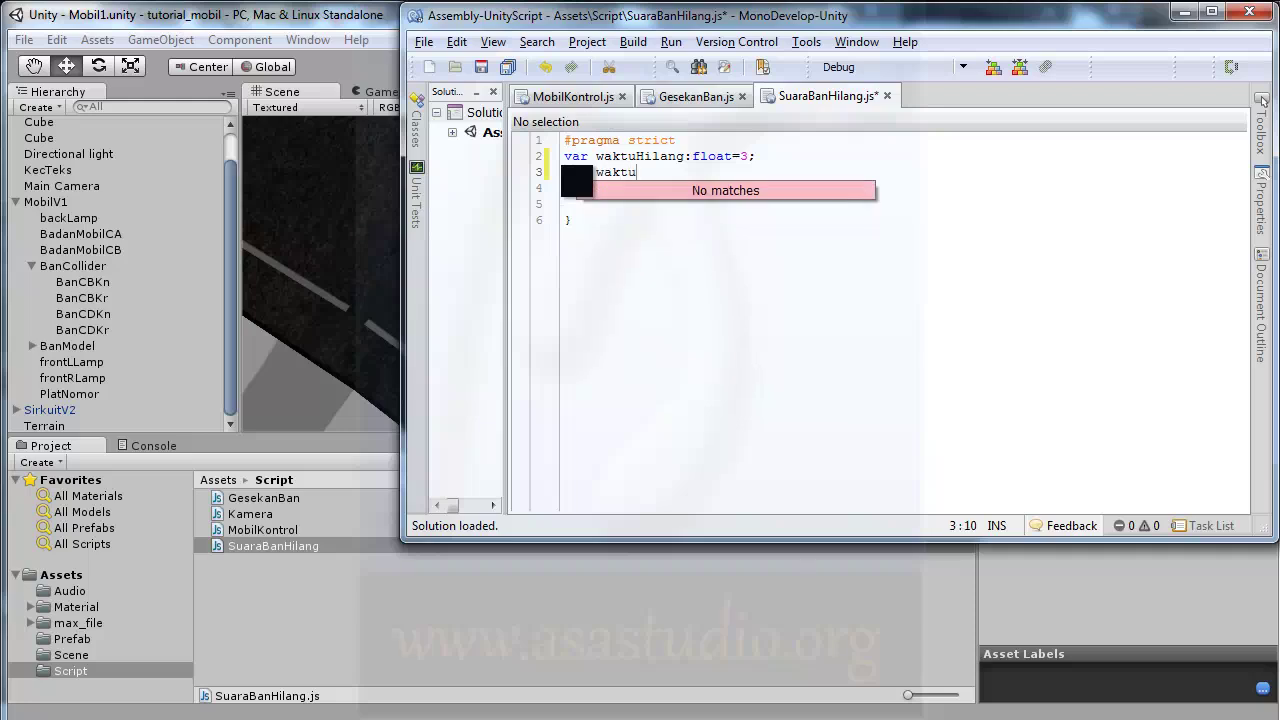
{"action": "type", "text": ":foa"}
{"action": "key", "text": "BackSpace"}
{"action": "key", "text": "BackSpace"}
{"action": "type", "text": "loat;"}
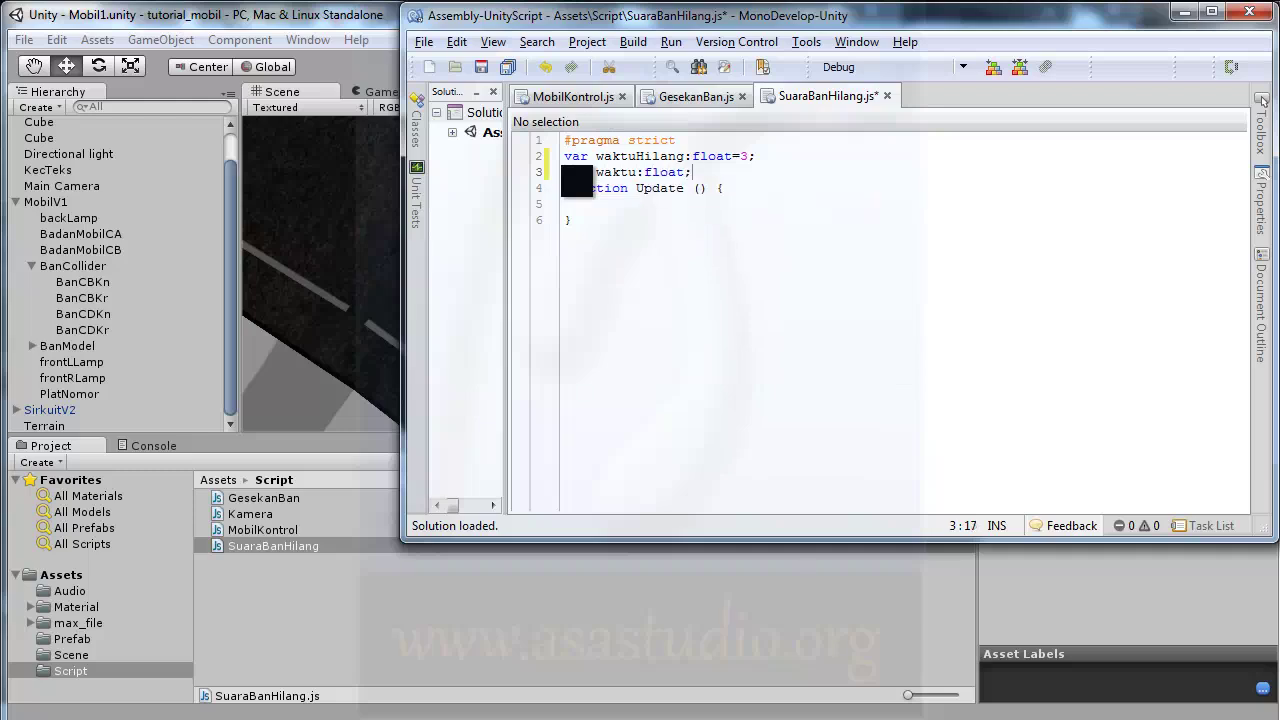
- Add 'waktu += Time.deltaTime;' inside Update
{"action": "key", "text": "Down"}
{"action": "key", "text": "Down"}
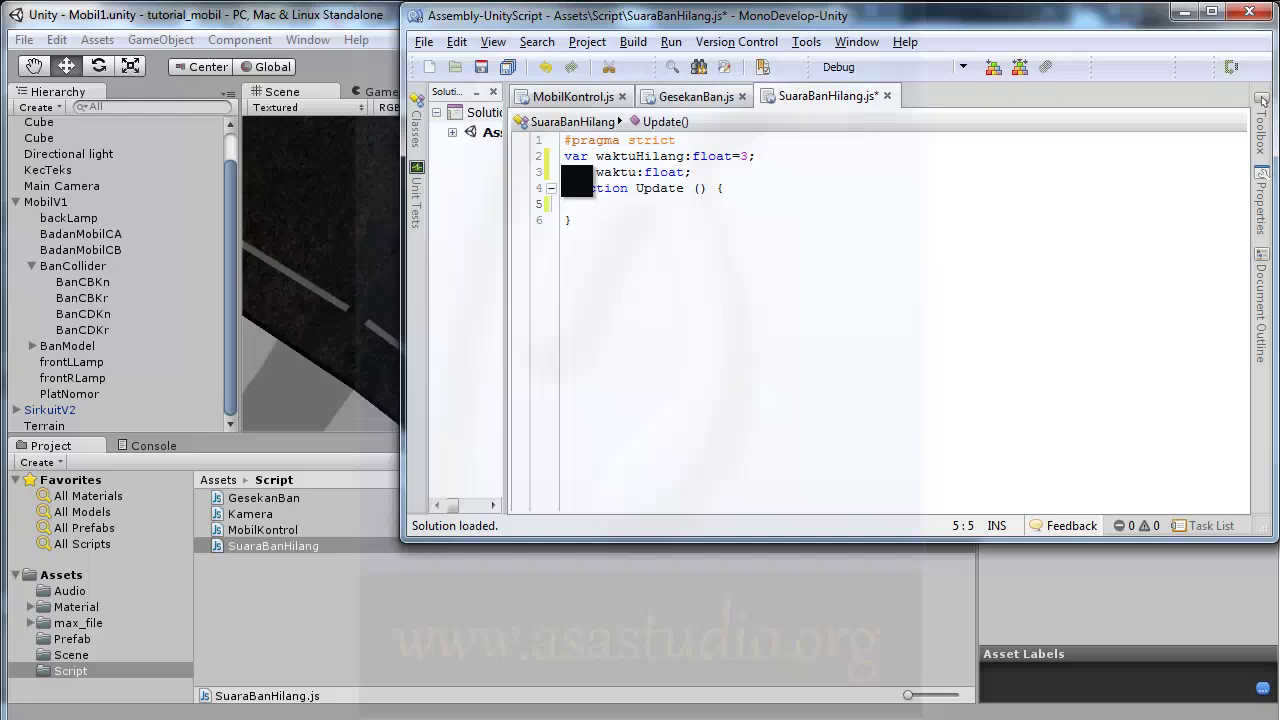
{"action": "type", "text": "waktu"}
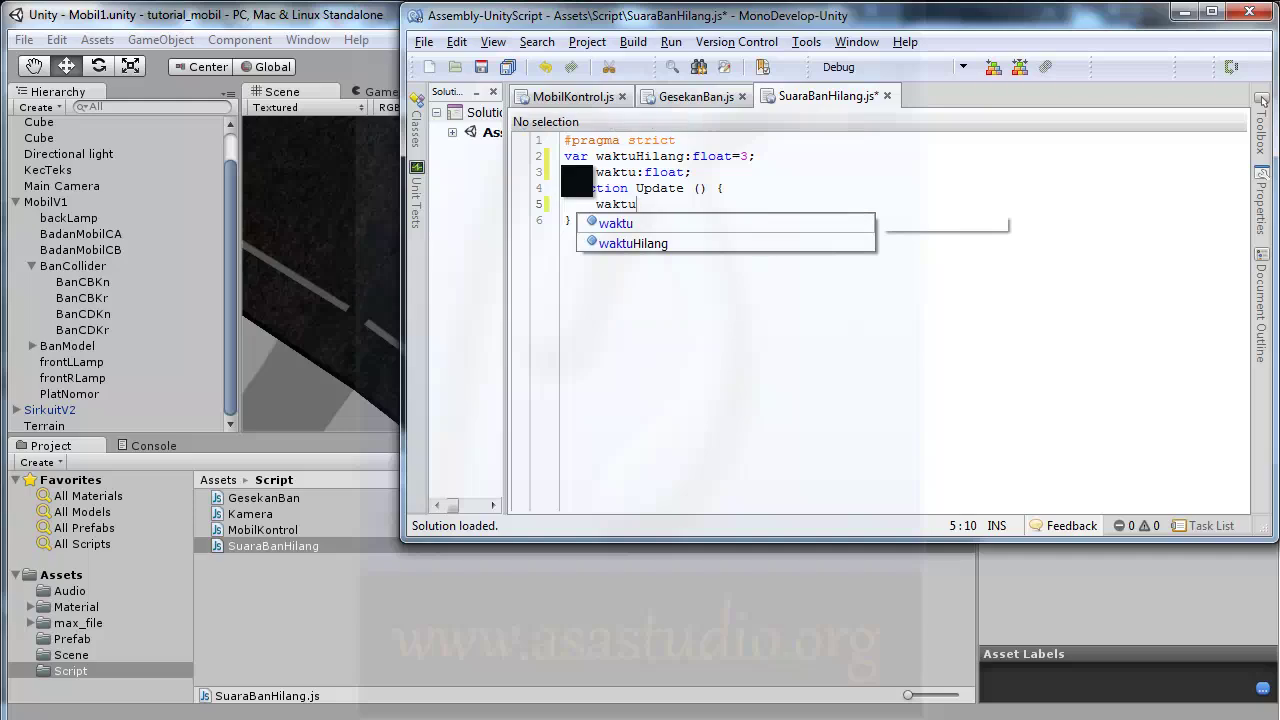
{"action": "type", "text": "Hilang"}
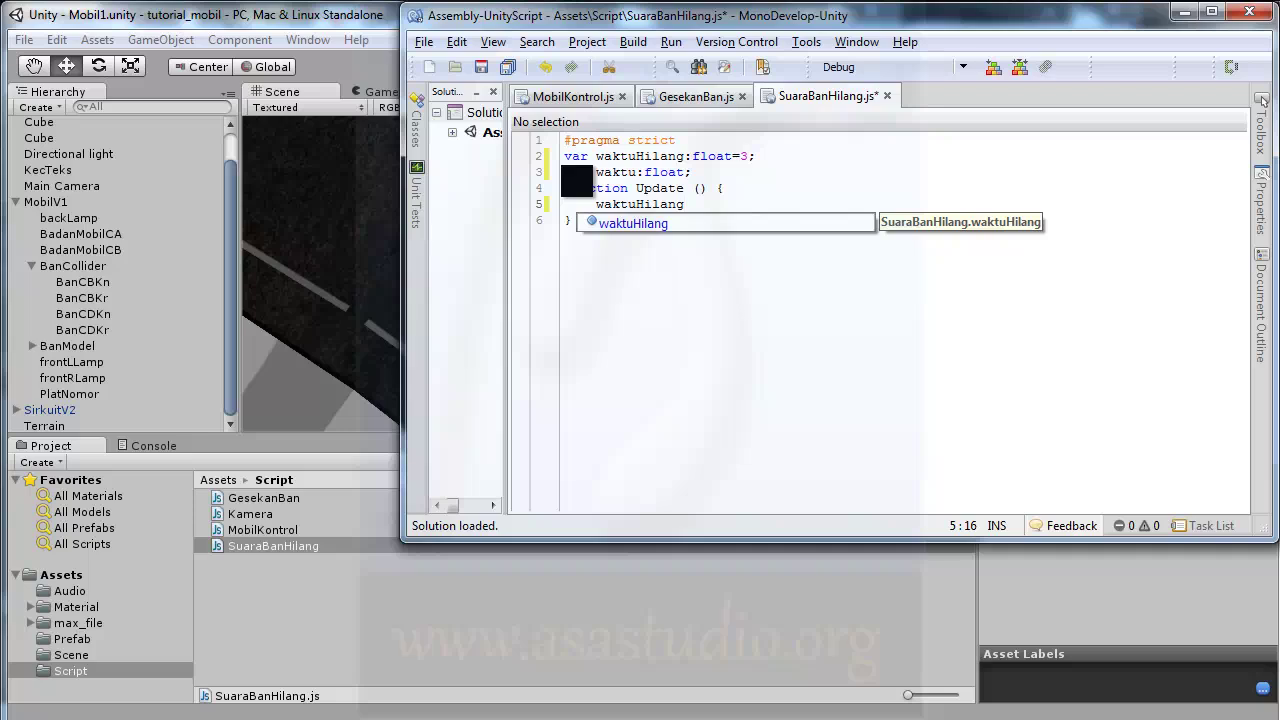
{"action": "key", "text": "shift+Left"}
{"action": "key", "text": "shift+Left"}
{"action": "key", "text": "shift+Left"}
{"action": "key", "text": "shift+Left"}
{"action": "key", "text": "shift+Left"}
{"action": "key", "text": "shift+Left"}
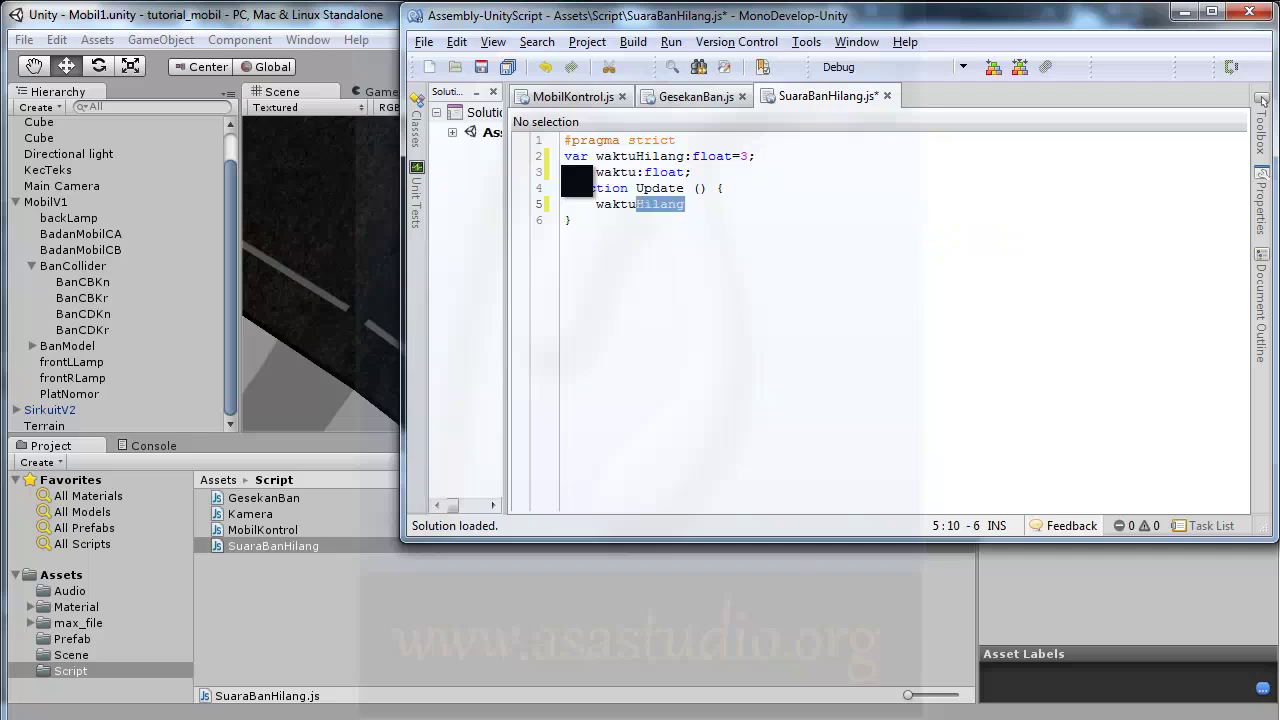
{"action": "type", "text": "+="}
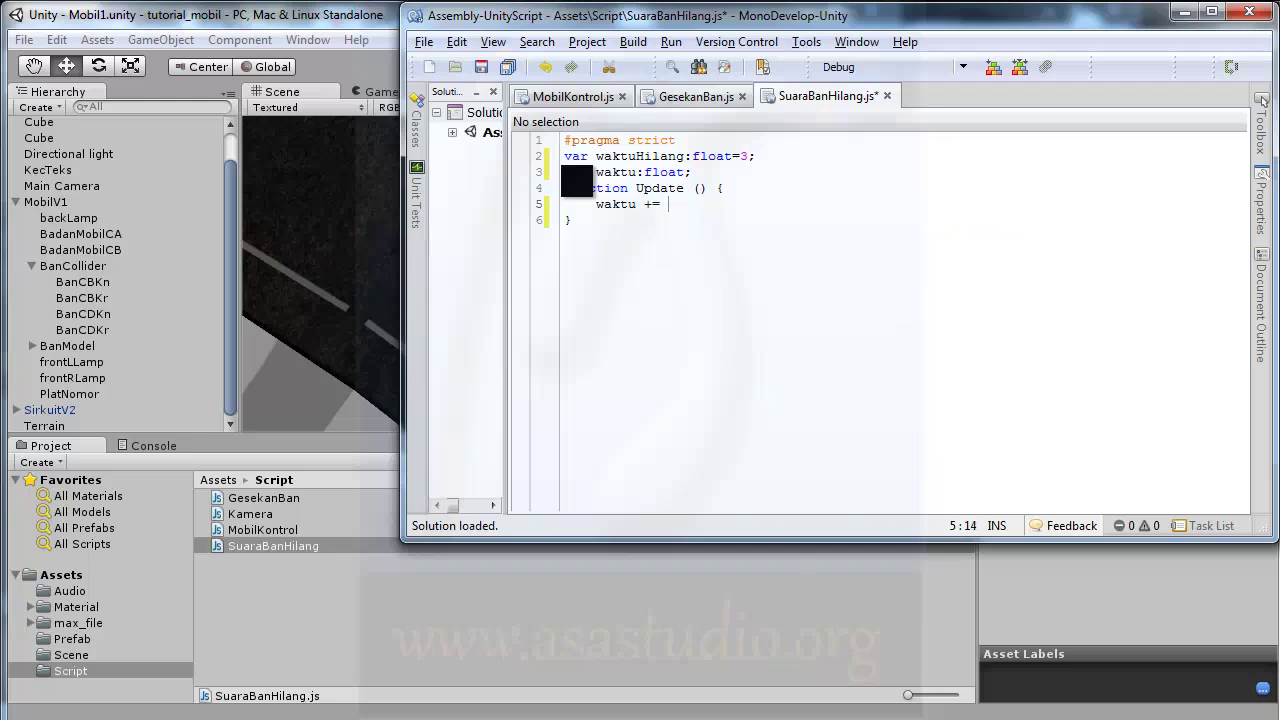
{"action": "type", "text": "Time"}
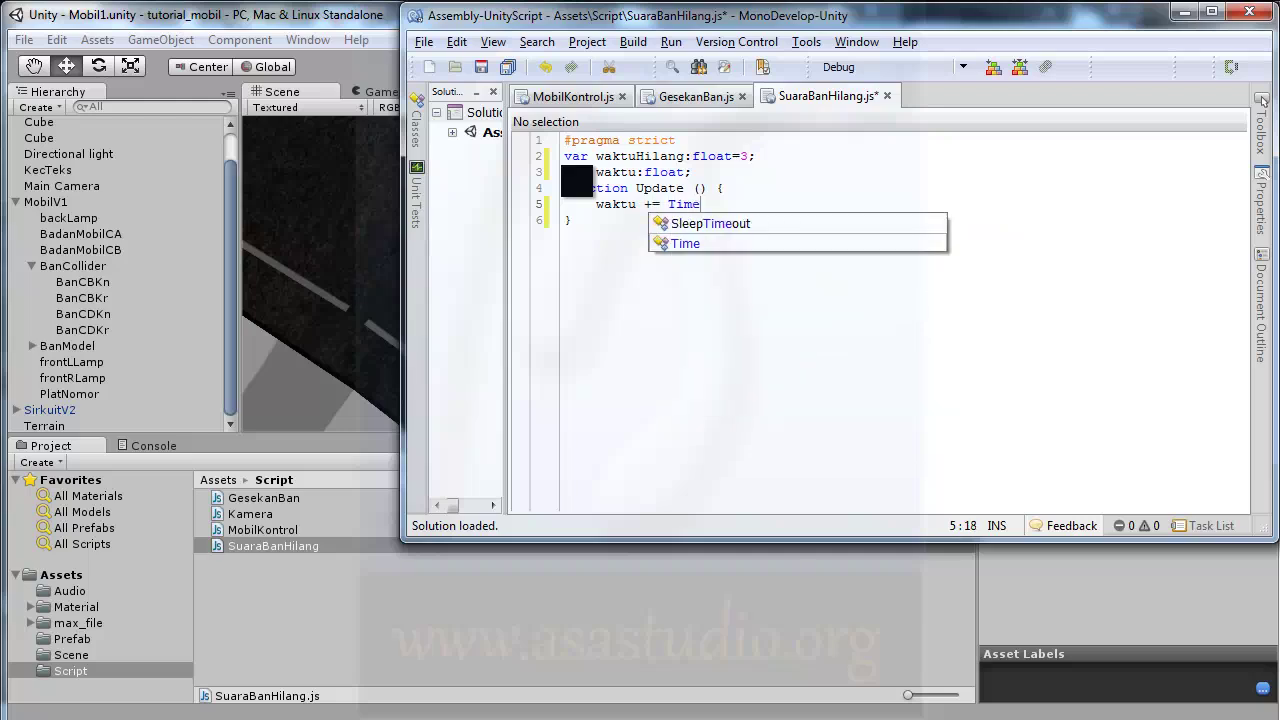
{"action": "type", "text": "."}
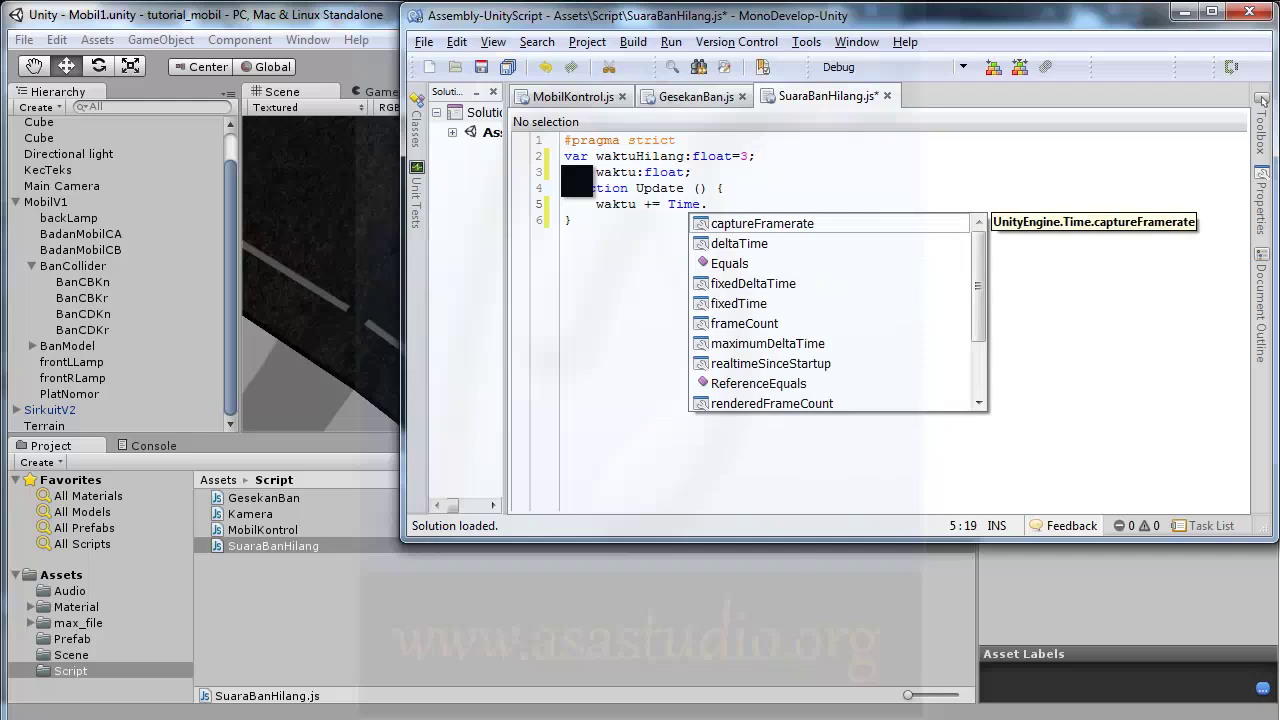
{"action": "type", "text": "del"}
{"action": "key", "text": "BackSpace"}
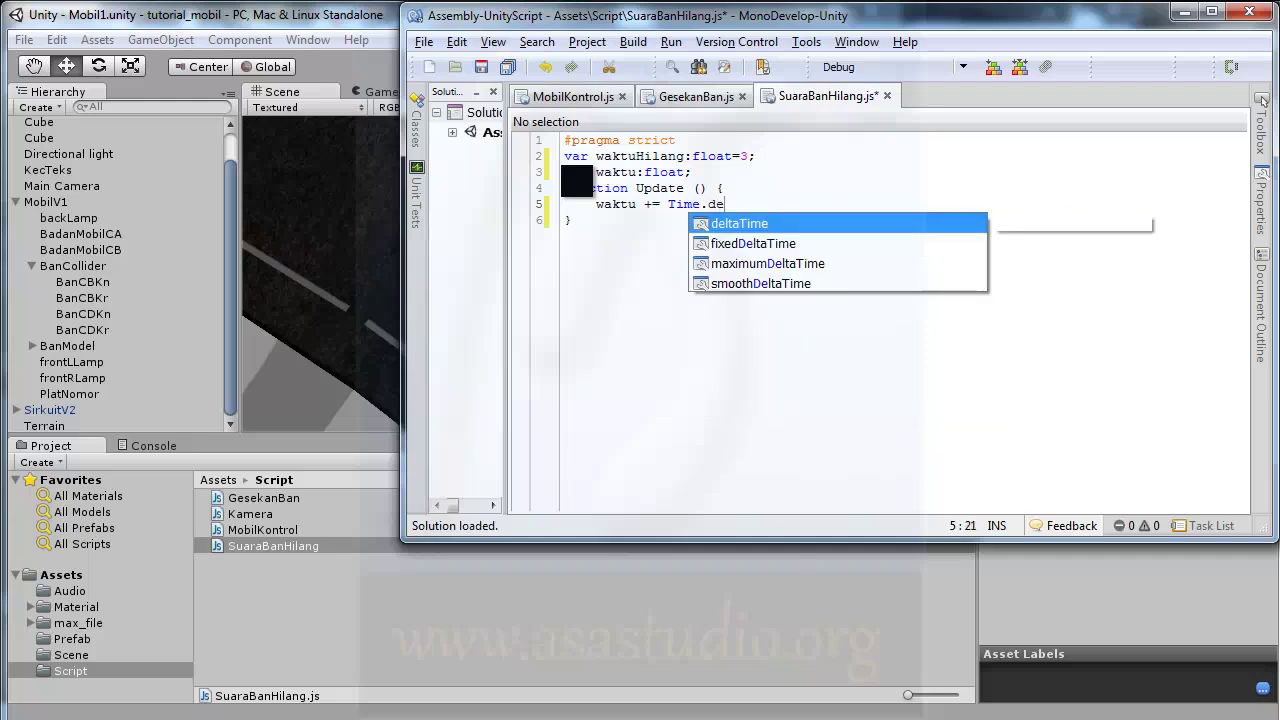
{"action": "double_click", "coordinate": [756, 223]}
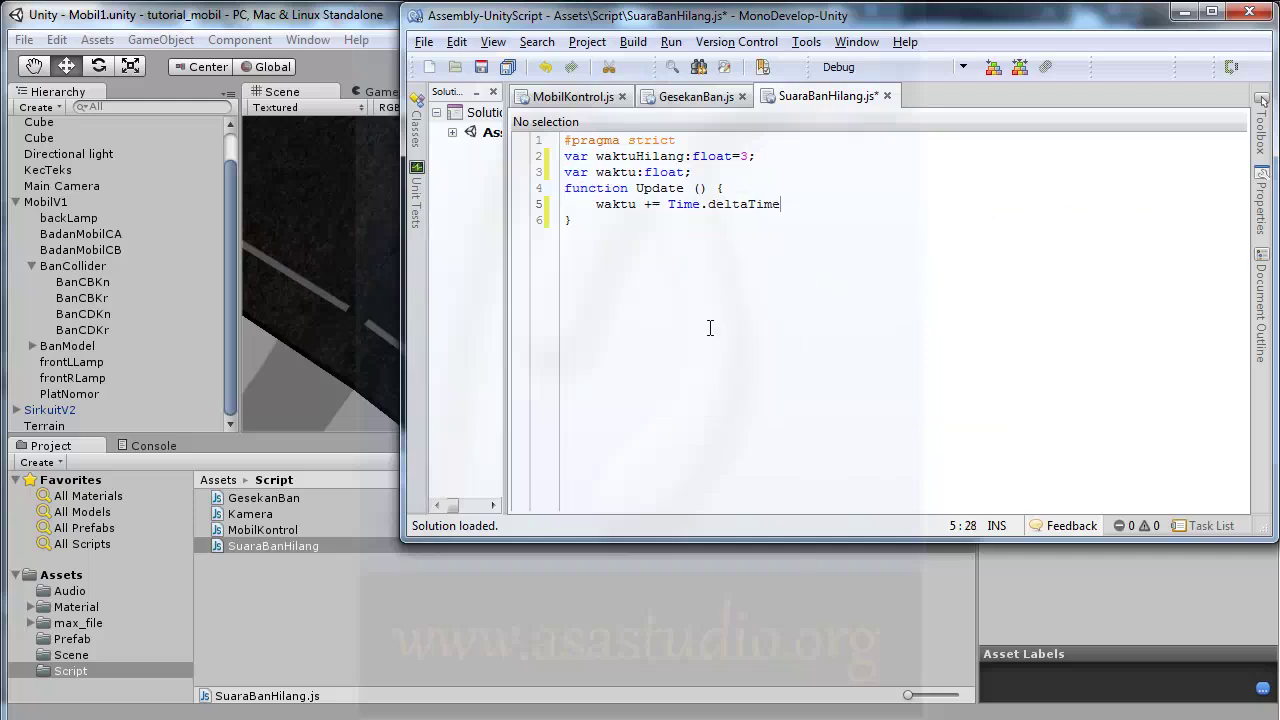
{"action": "type", "text": ";"}
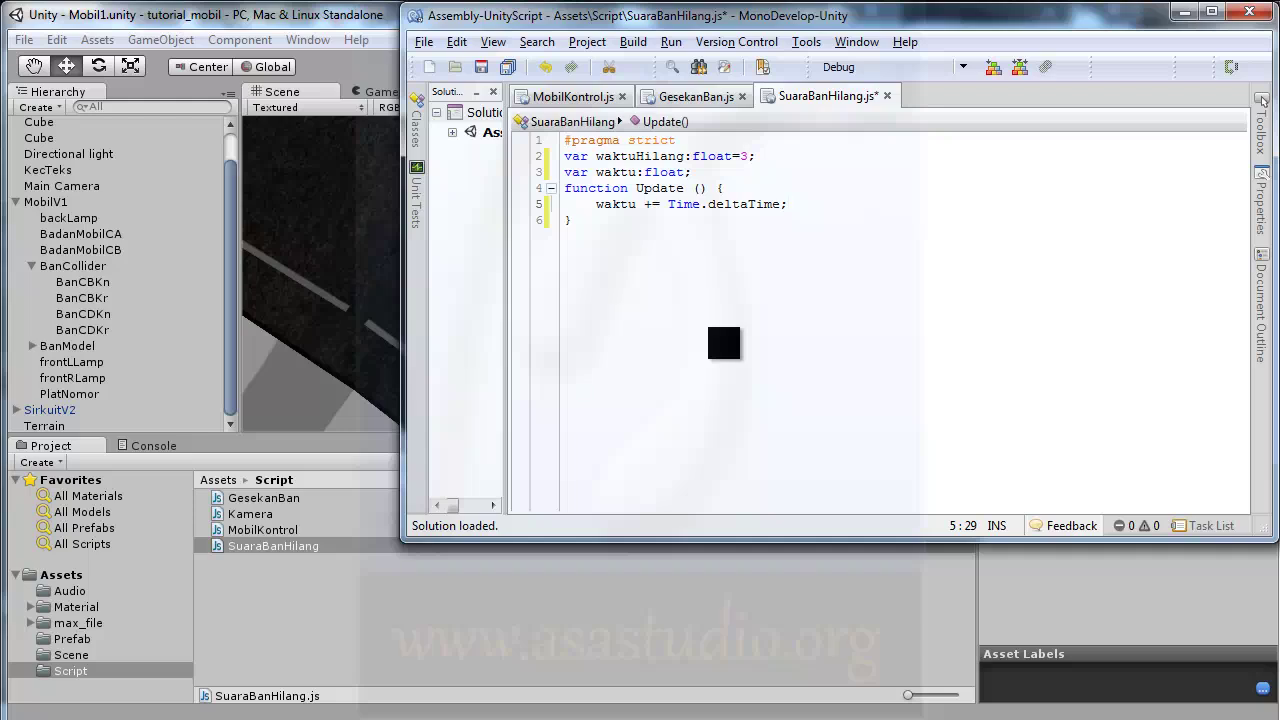
- Add 'if(waktuHilang <= waktu){ Destroy(gameObject); }' below it and save the script
{"action": "key", "text": "Return"}
{"action": "type", "text": "if(){"}
{"action": "key", "text": "Return"}
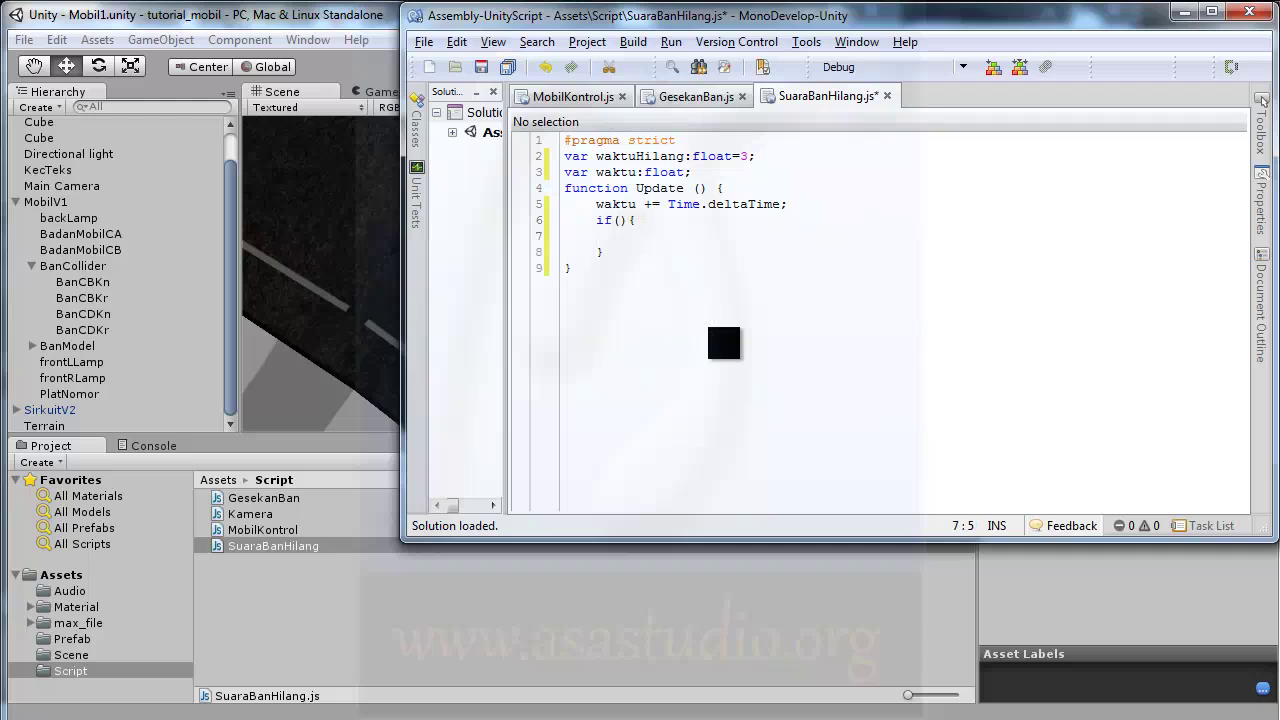
{"action": "left_click", "coordinate": [617, 220]}
{"action": "type", "text": "waktuHilang "}
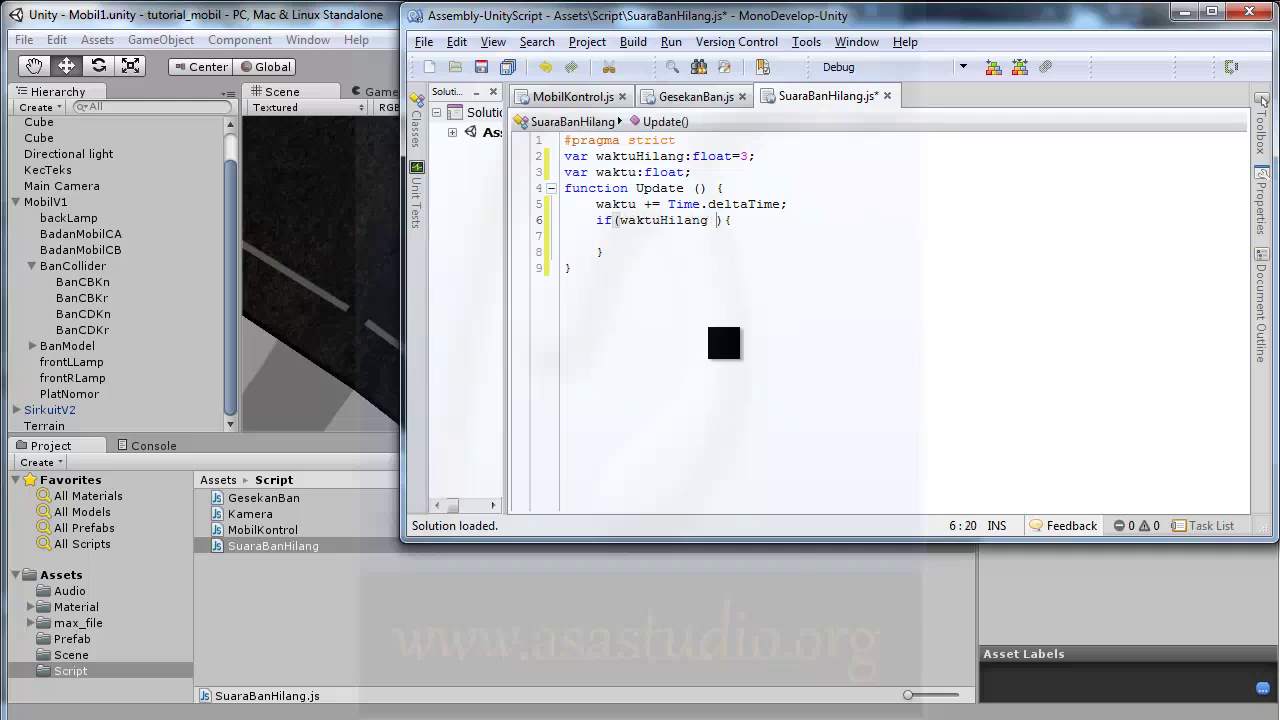
{"action": "type", "text": "<"}
{"action": "type", "text": "="}
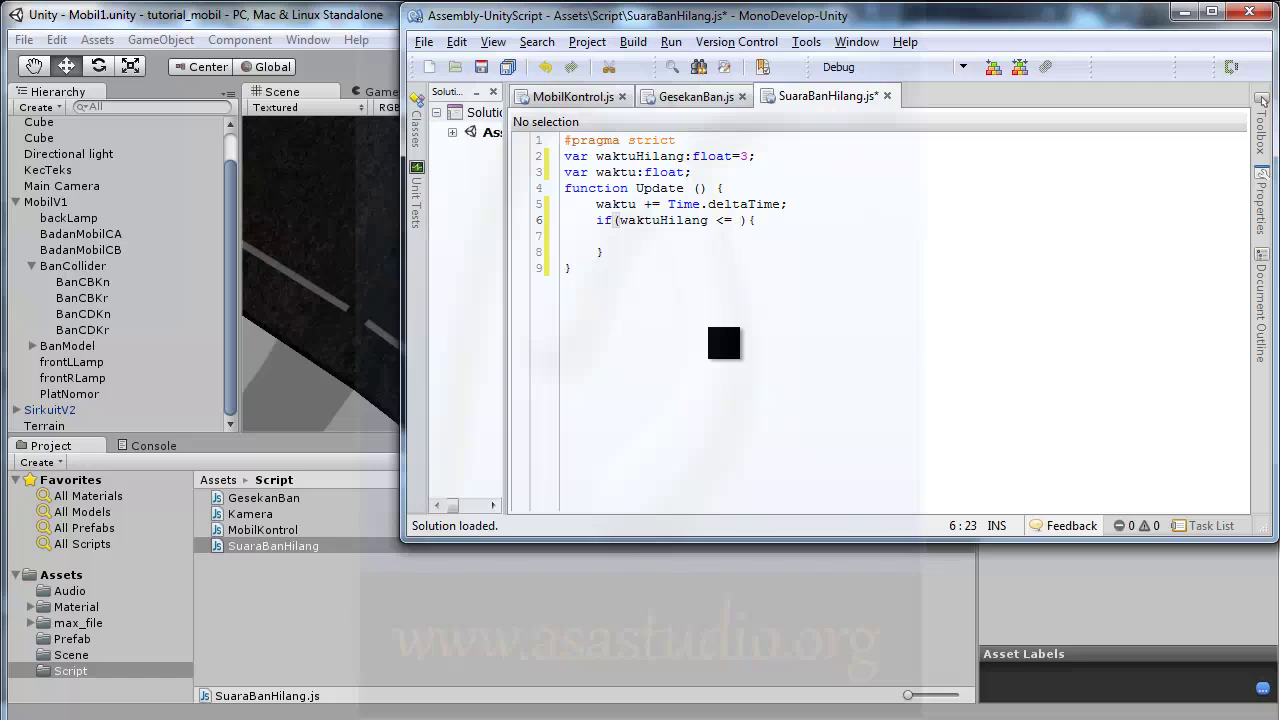
{"action": "type", "text": "wa"}
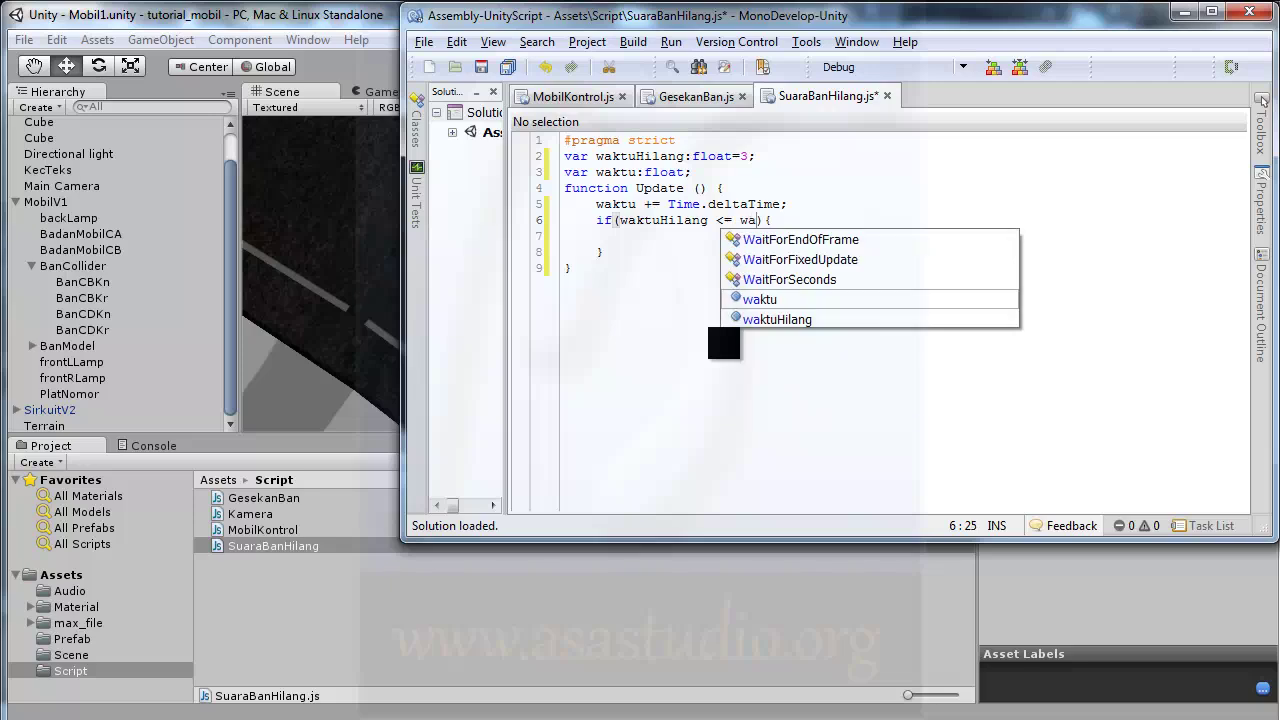
{"action": "type", "text": "ktu"}
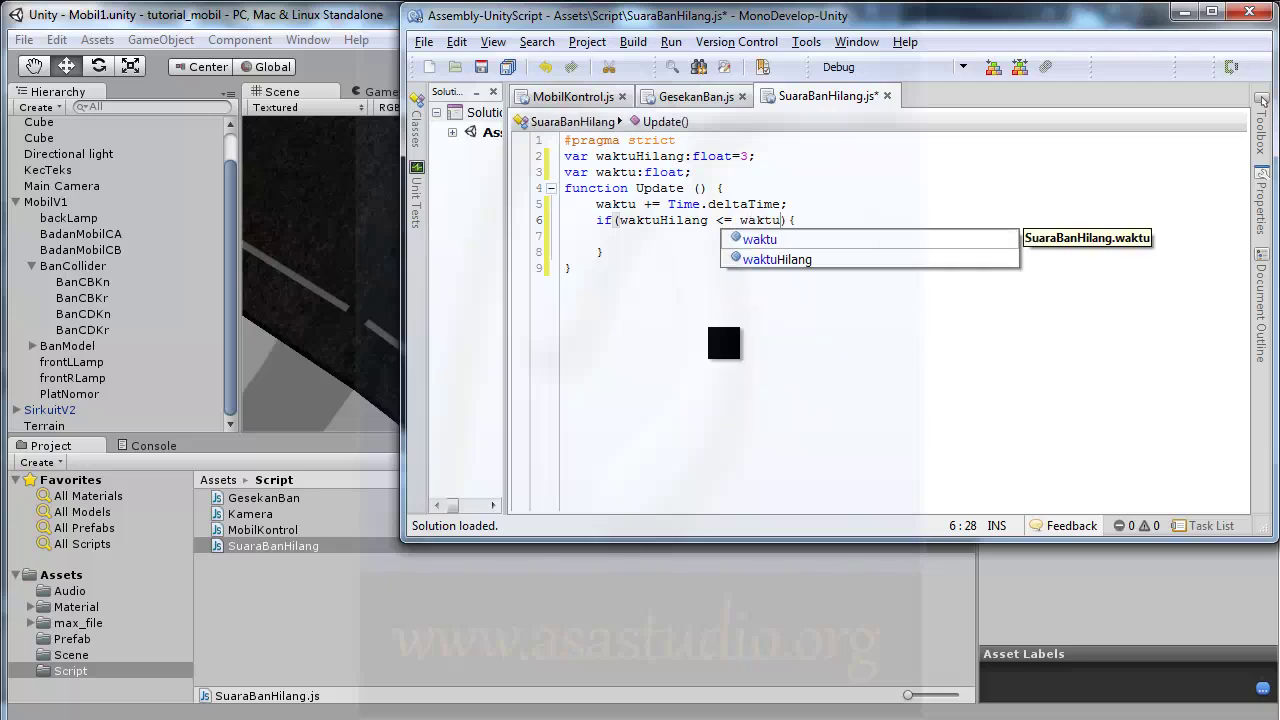
{"action": "left_click", "coordinate": [663, 233]}
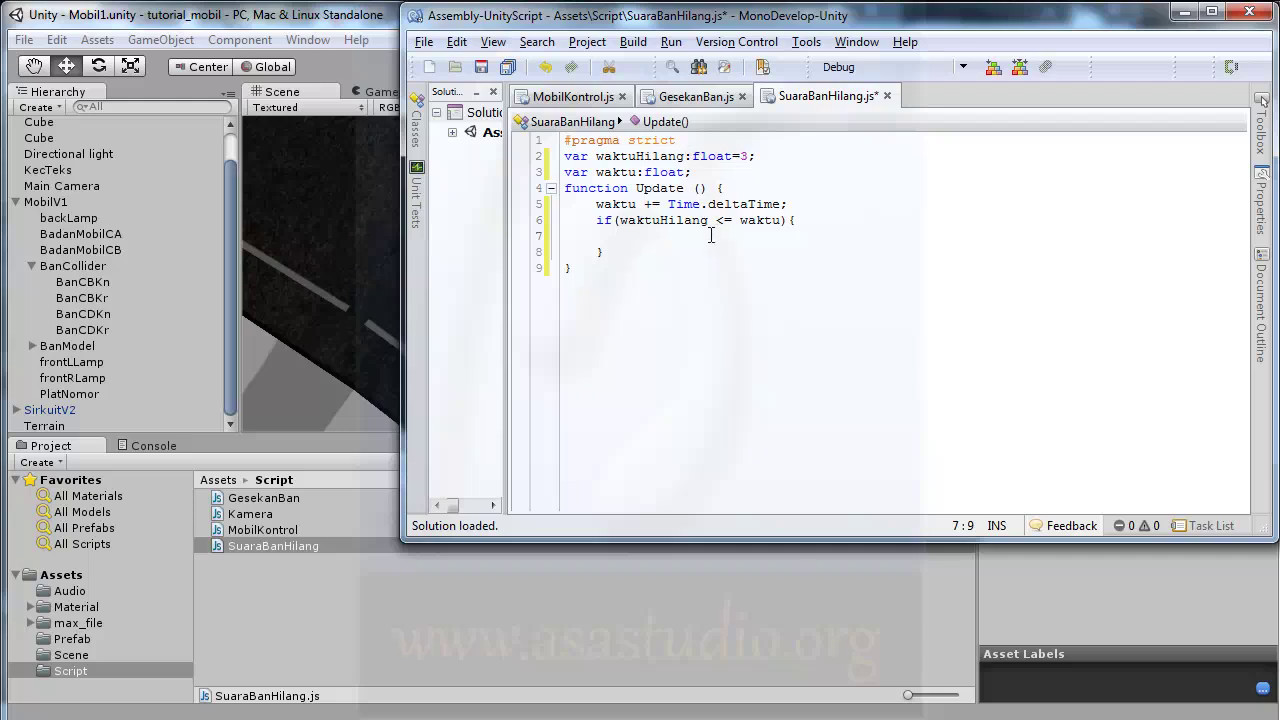
{"action": "type", "text": "Destroy"}
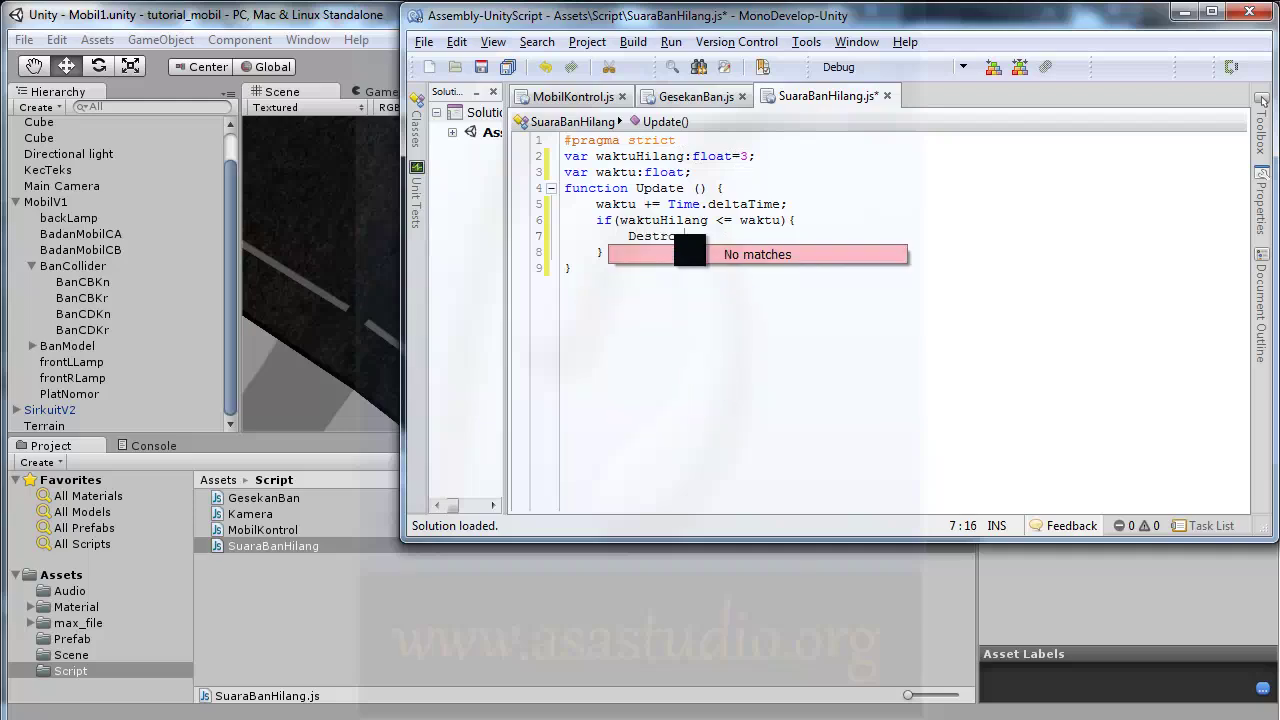
{"action": "type", "text": "()"}
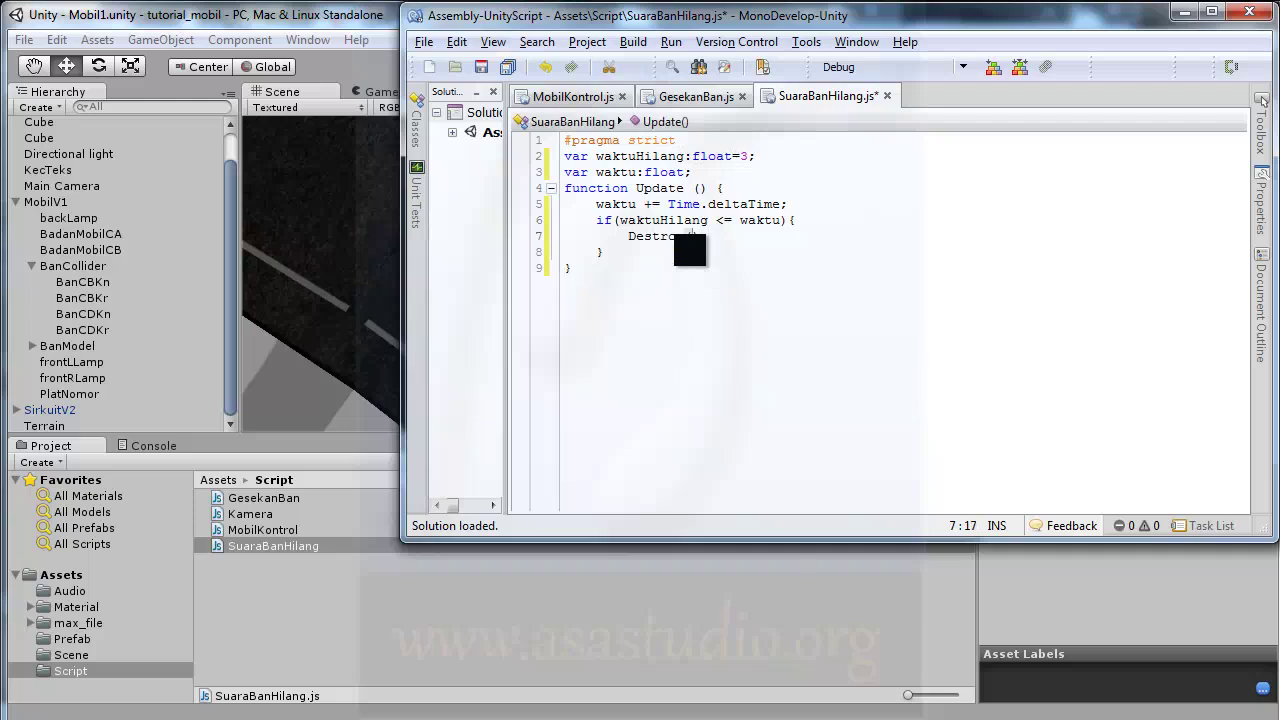
{"action": "type", "text": "game"}
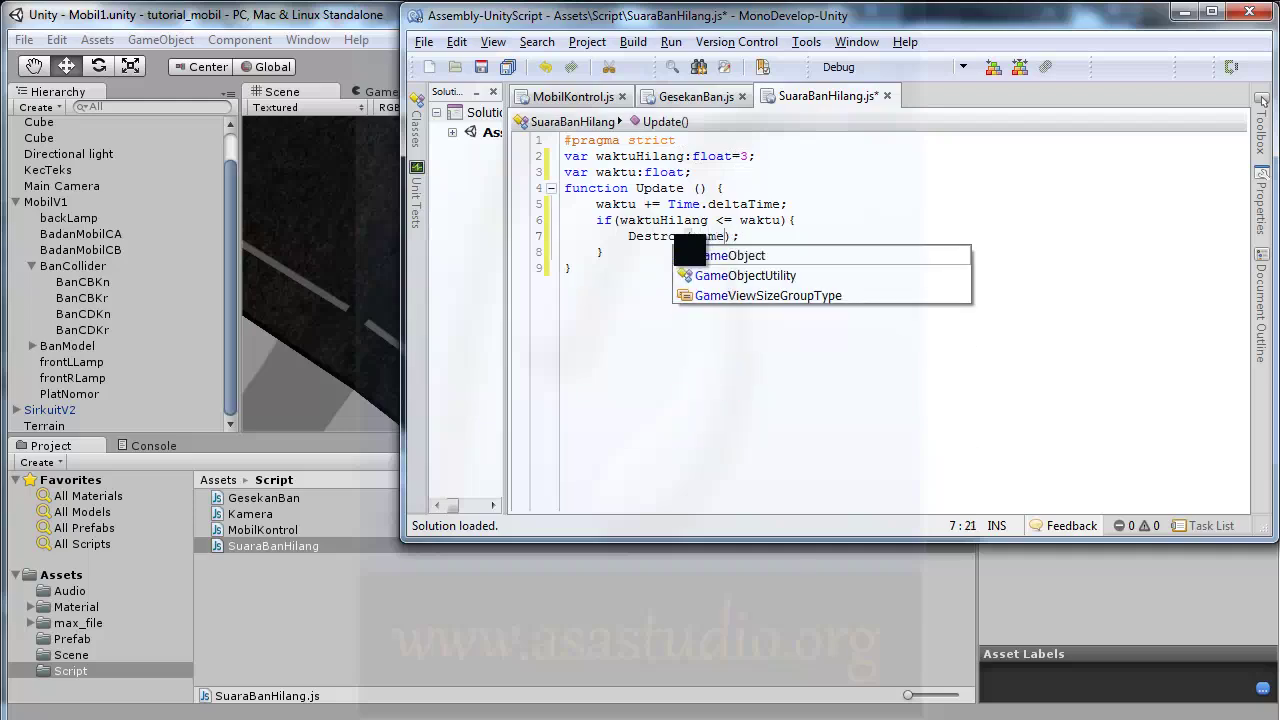
{"action": "type", "text": "O"}
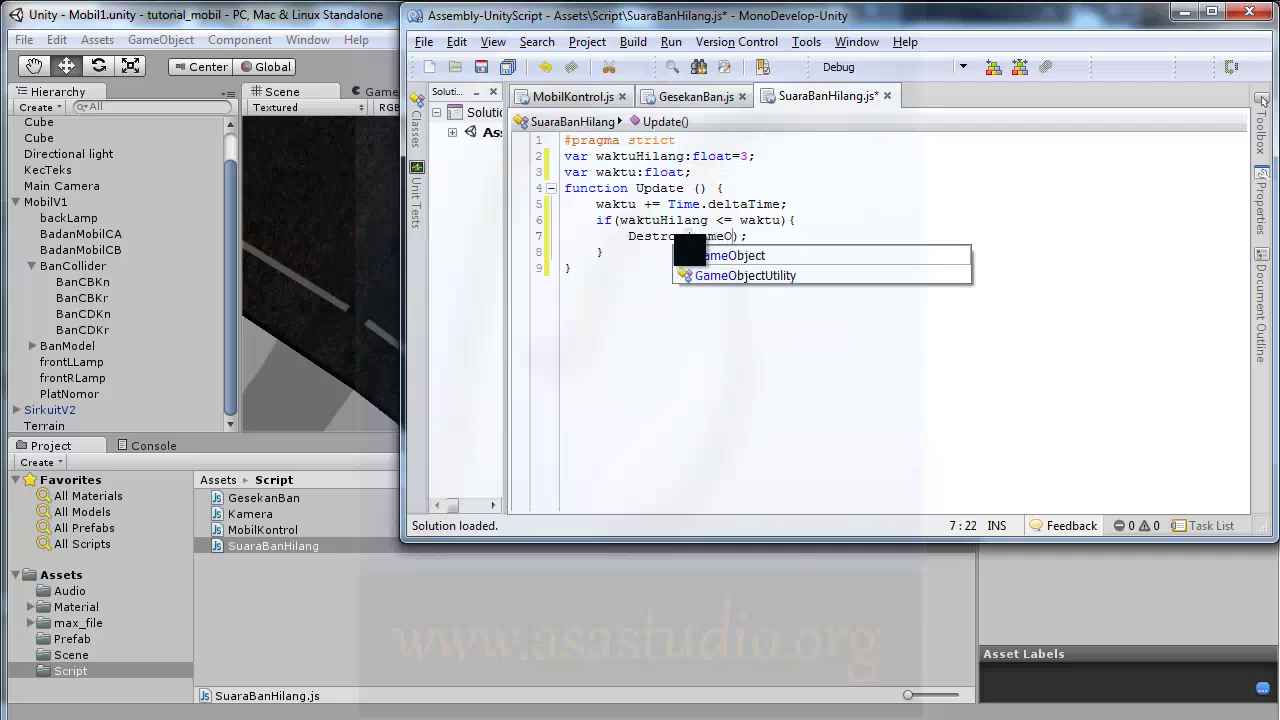
{"action": "type", "text": "k"}
{"action": "key", "text": "BackSpace"}
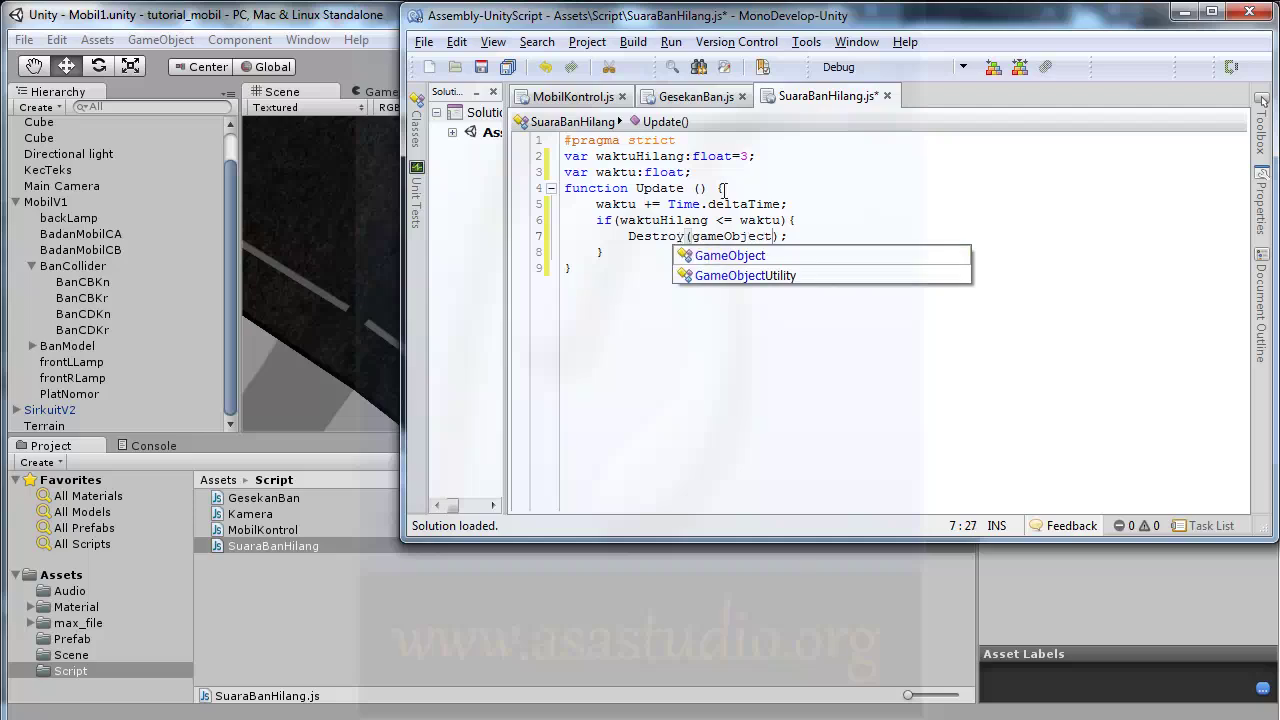
{"action": "key", "text": "End"}
{"action": "left_click", "coordinate": [481, 66]}
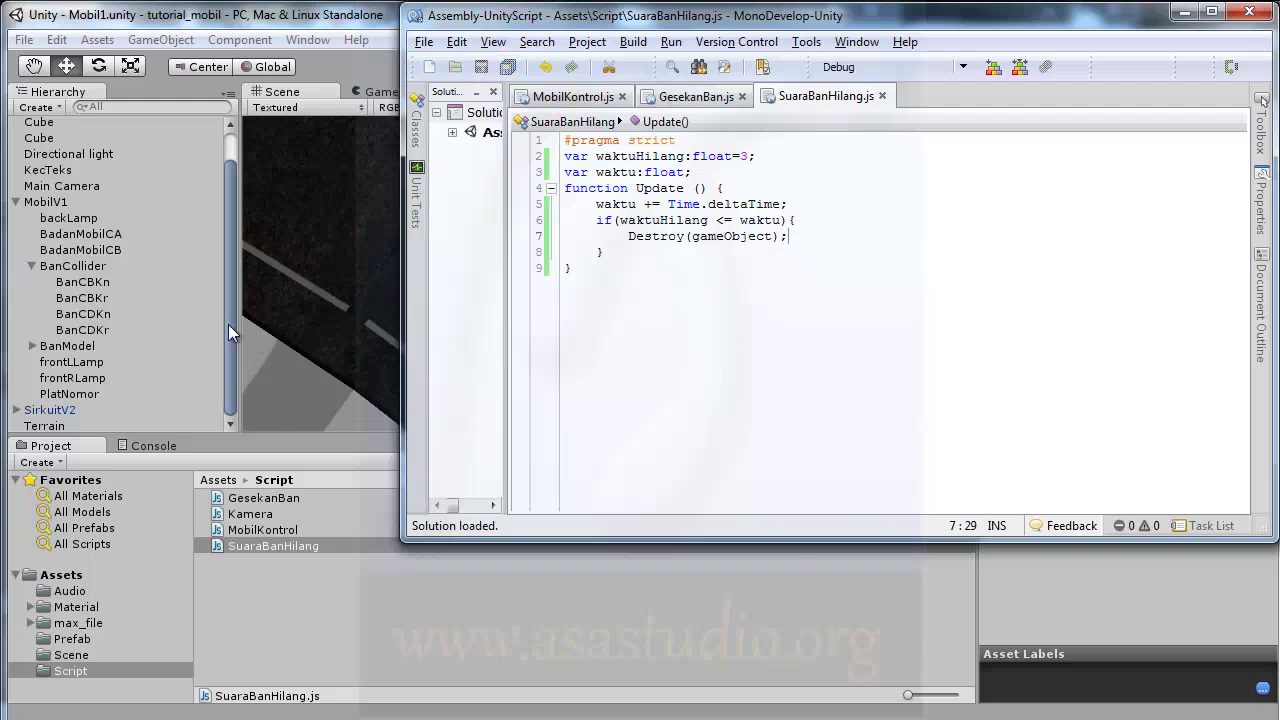
{"action": "left_click", "coordinate": [228, 324]}
- Attach the Suara Ban Hilang script (Waktu Hilang 3) to the SuaraBan prefab and enter Play mode
{"action": "left_click", "coordinate": [155, 446]}
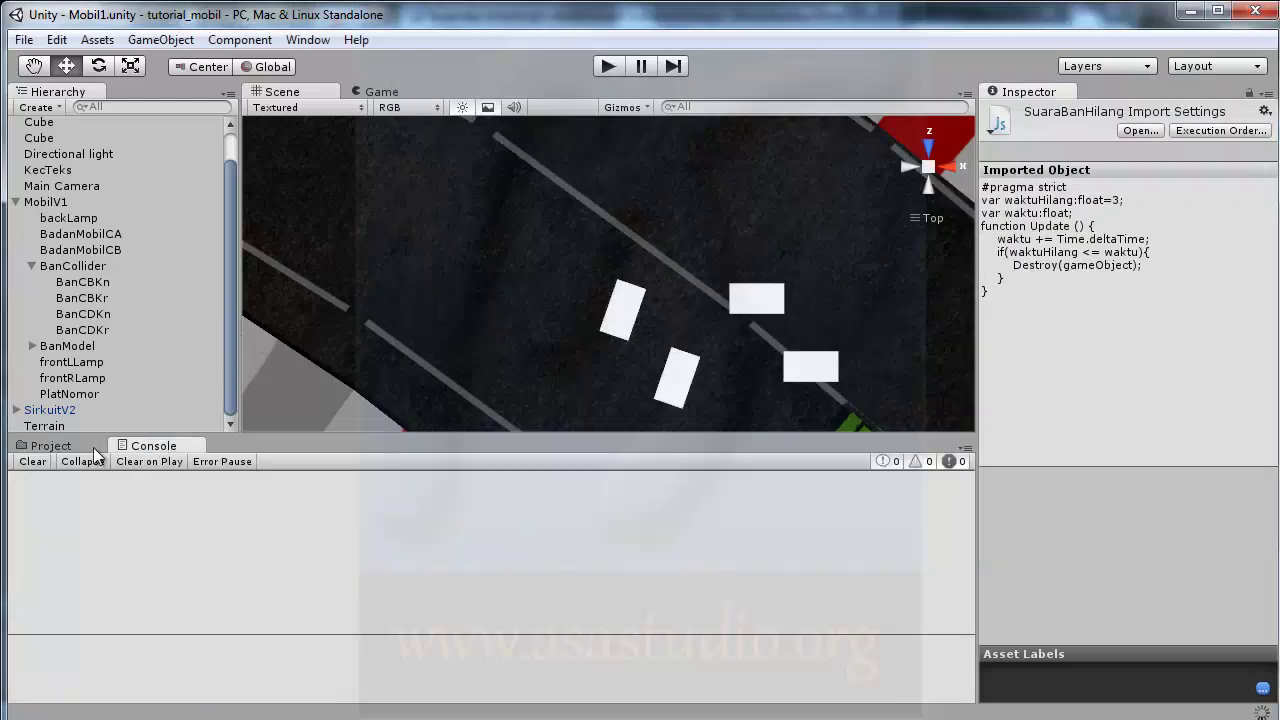
{"action": "left_click", "coordinate": [43, 451]}
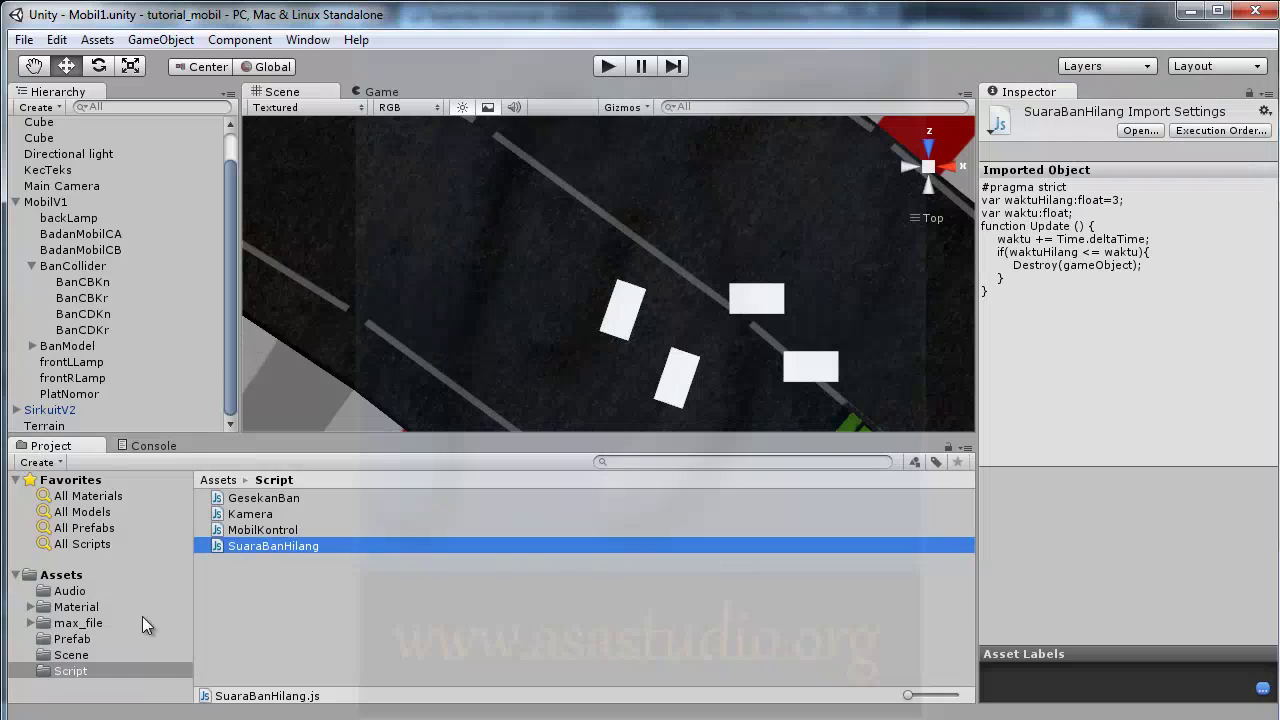
{"action": "left_click", "coordinate": [77, 640]}
{"action": "left_click", "coordinate": [245, 497]}
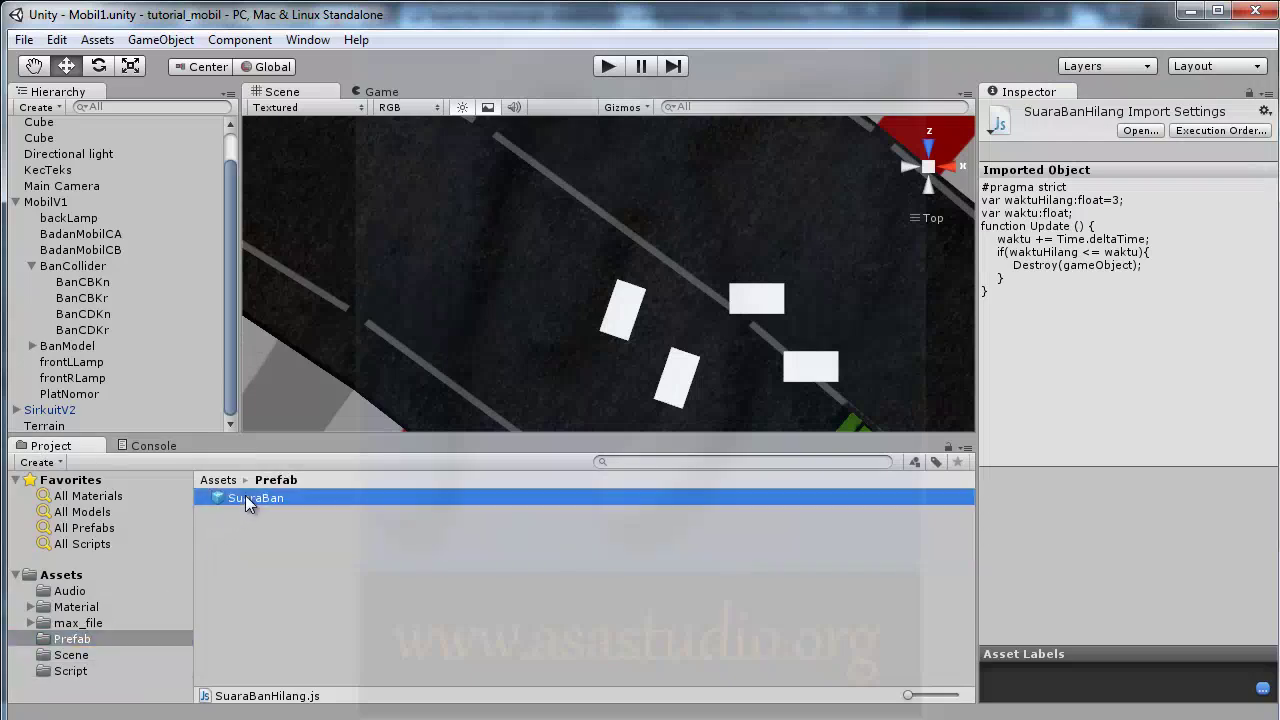
{"action": "left_click", "coordinate": [1158, 597]}
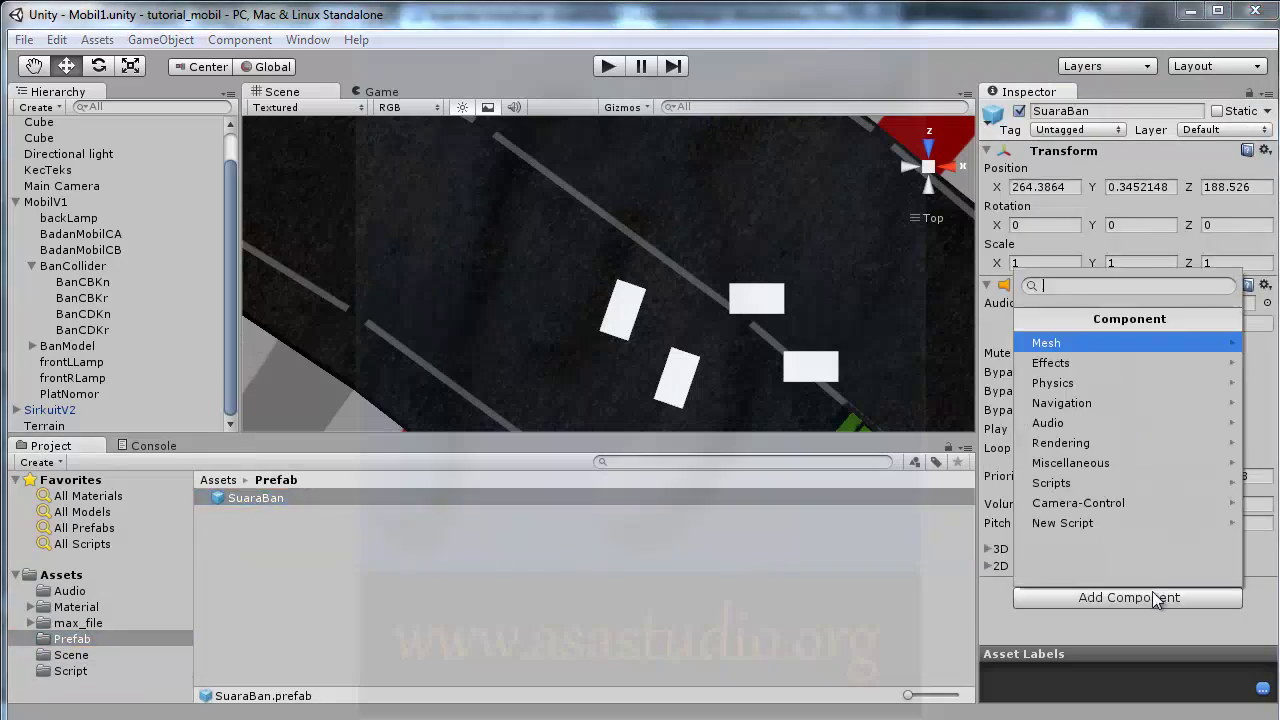
{"action": "left_click", "coordinate": [1111, 483]}
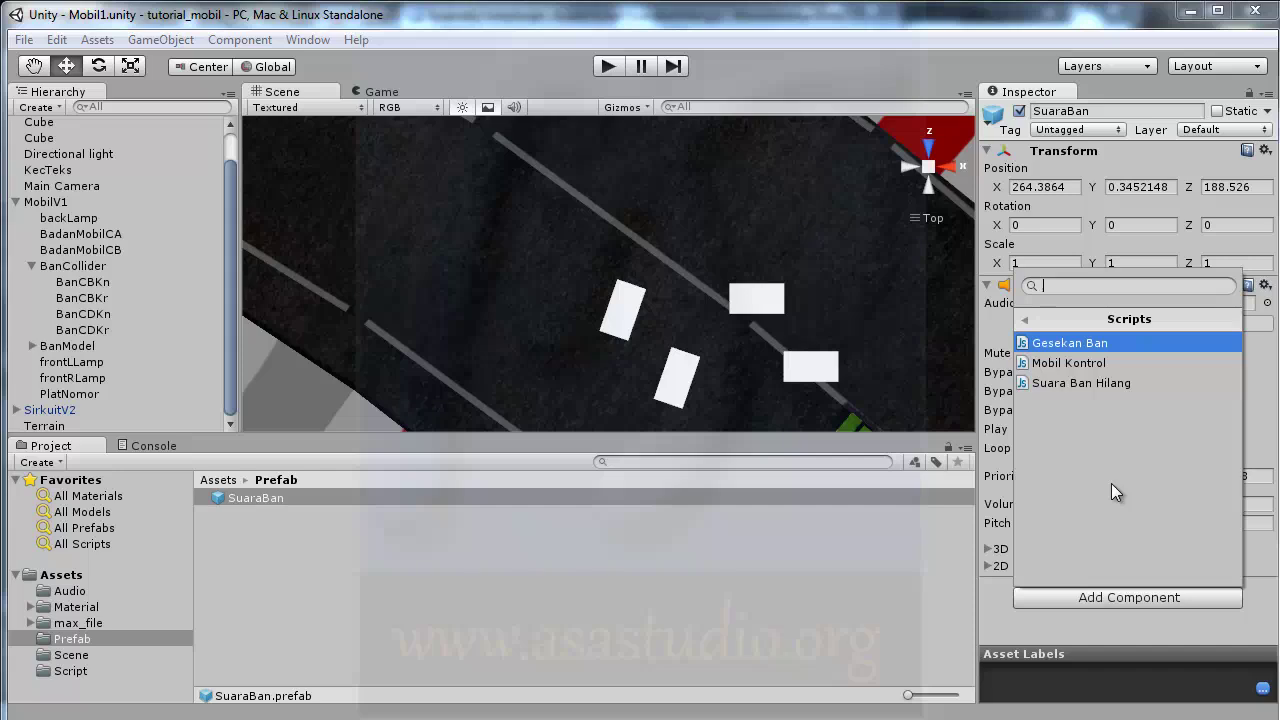
{"action": "left_click", "coordinate": [1081, 382]}
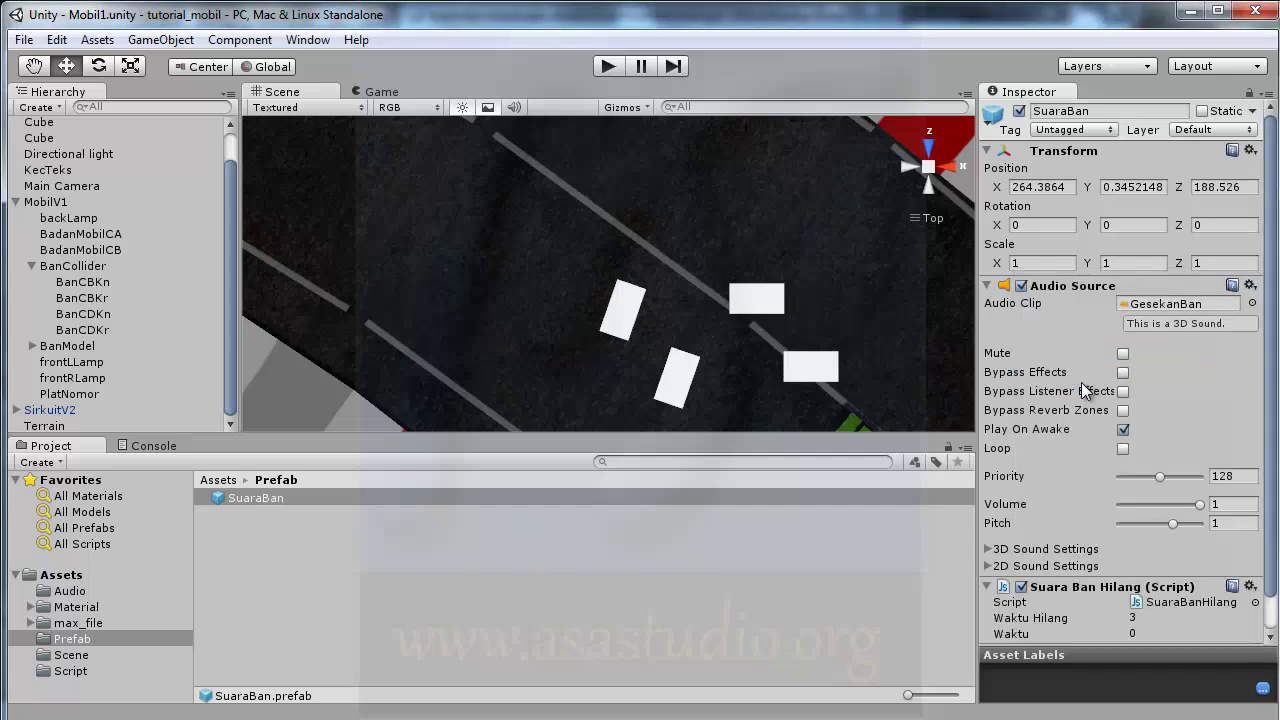
{"action": "left_click_drag", "start_coordinate": [1272, 410], "coordinate": [1275, 511]}
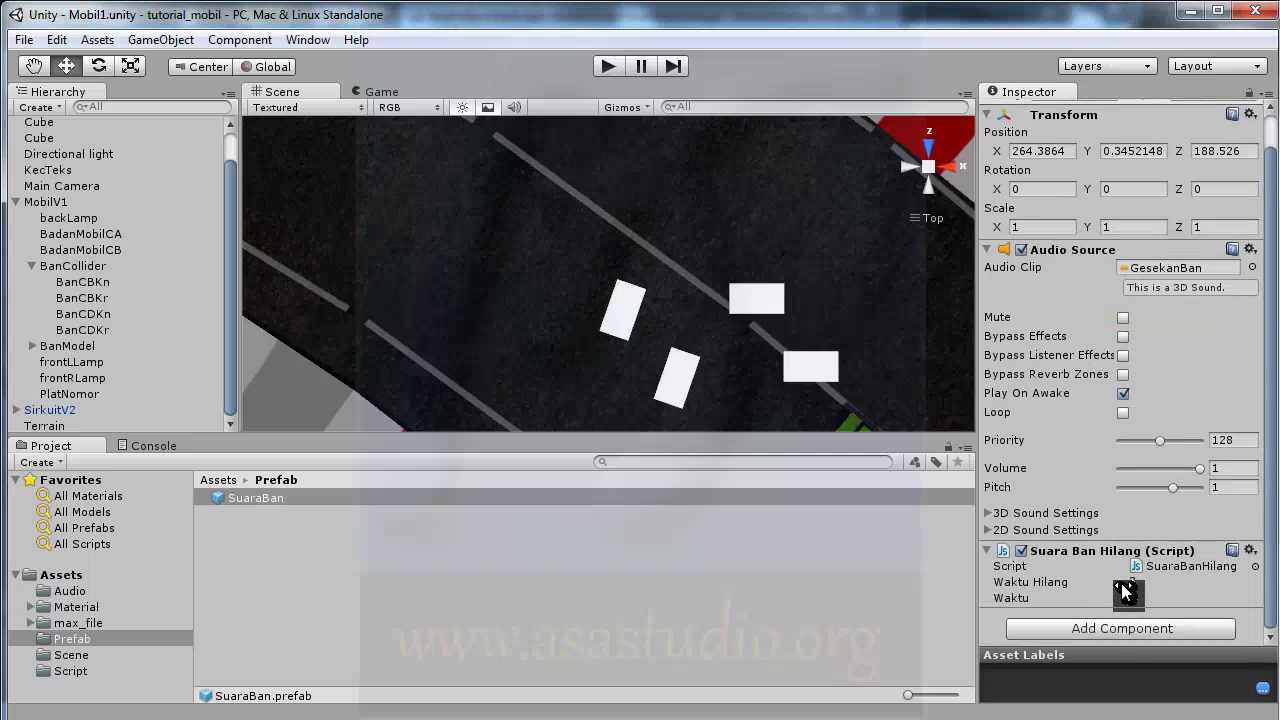
{"action": "left_click", "coordinate": [611, 62]}
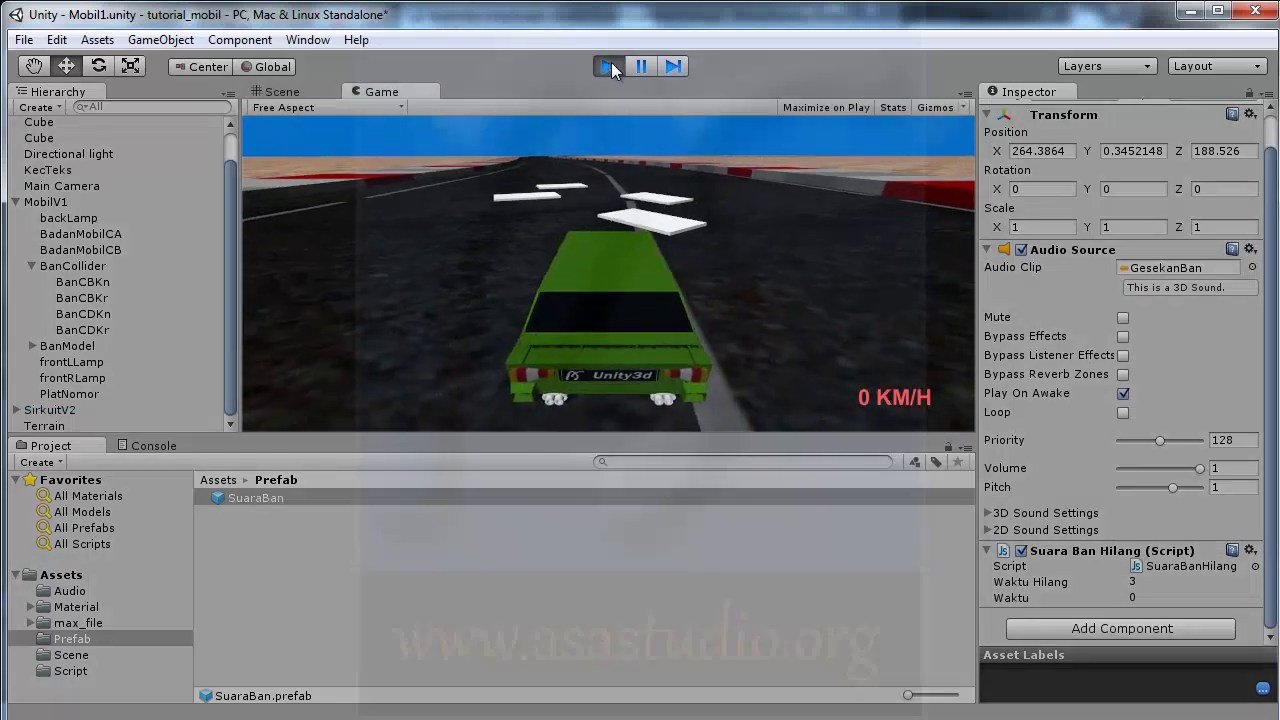
- Drive the car forward, steering left and right, so a SuaraBan clone spawns
{"action": "key", "text": "Up"}
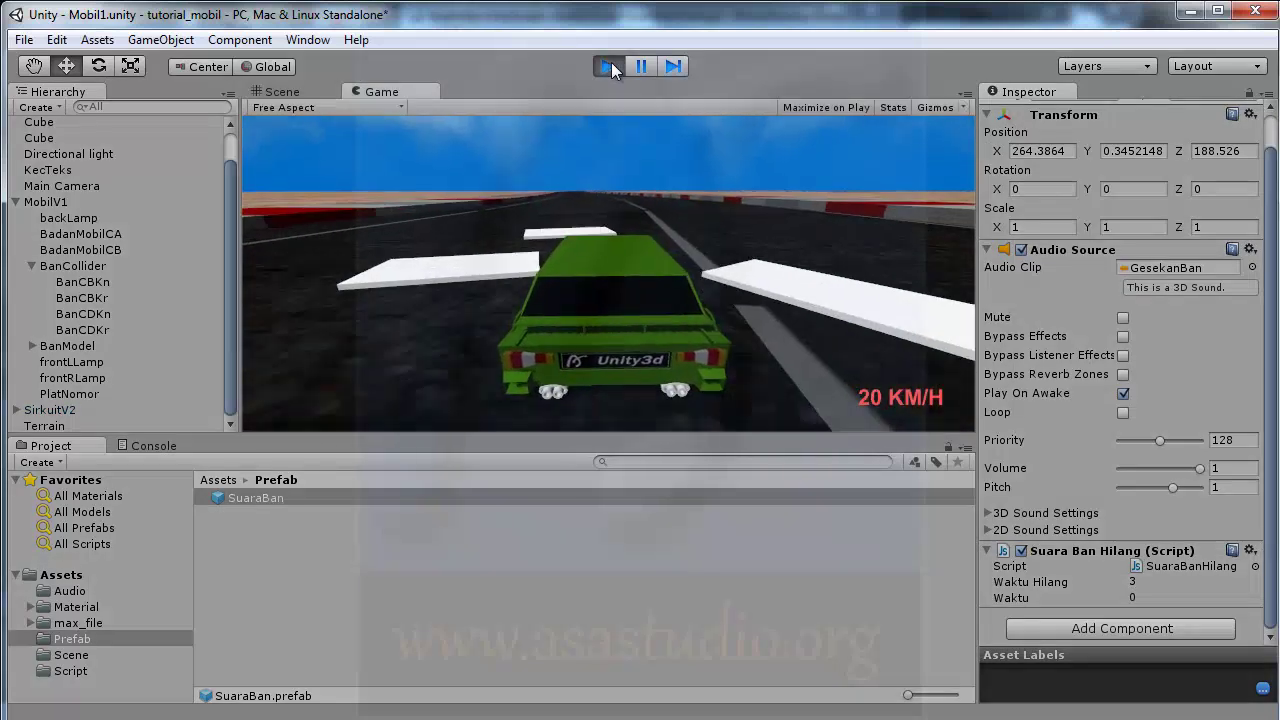
{"action": "key", "text": "Left"}
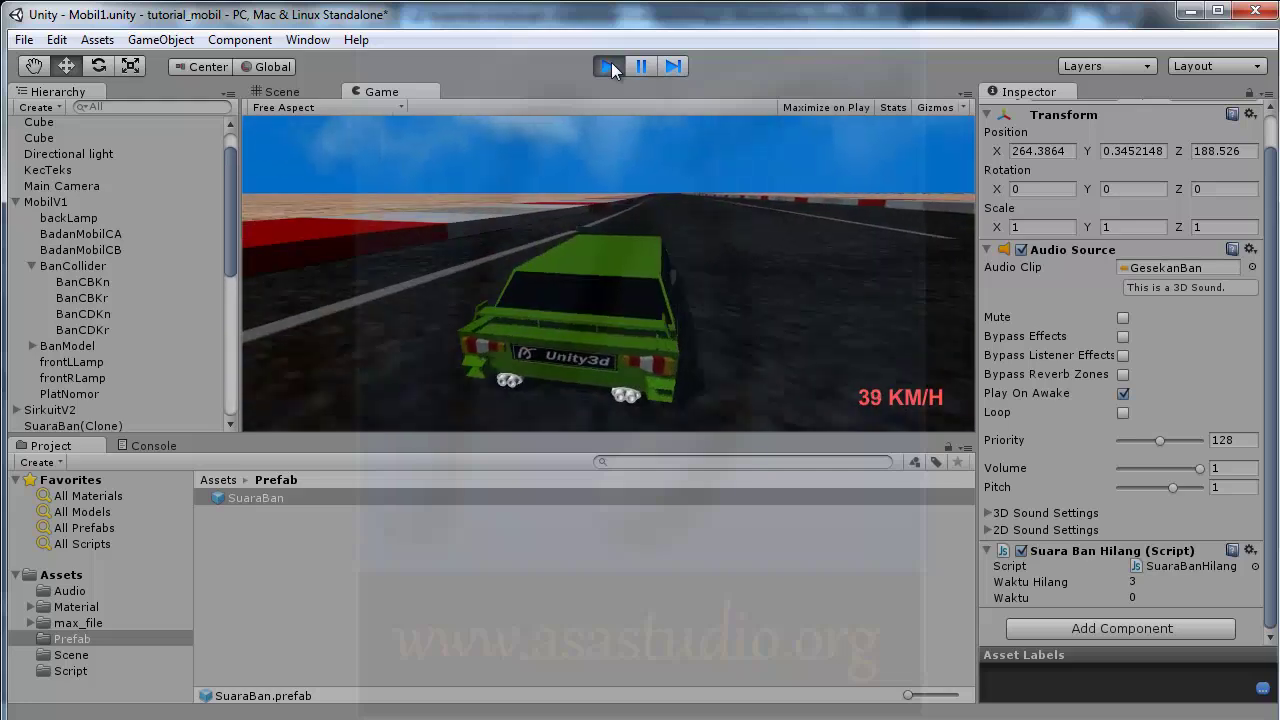
{"action": "key", "text": "Right"}
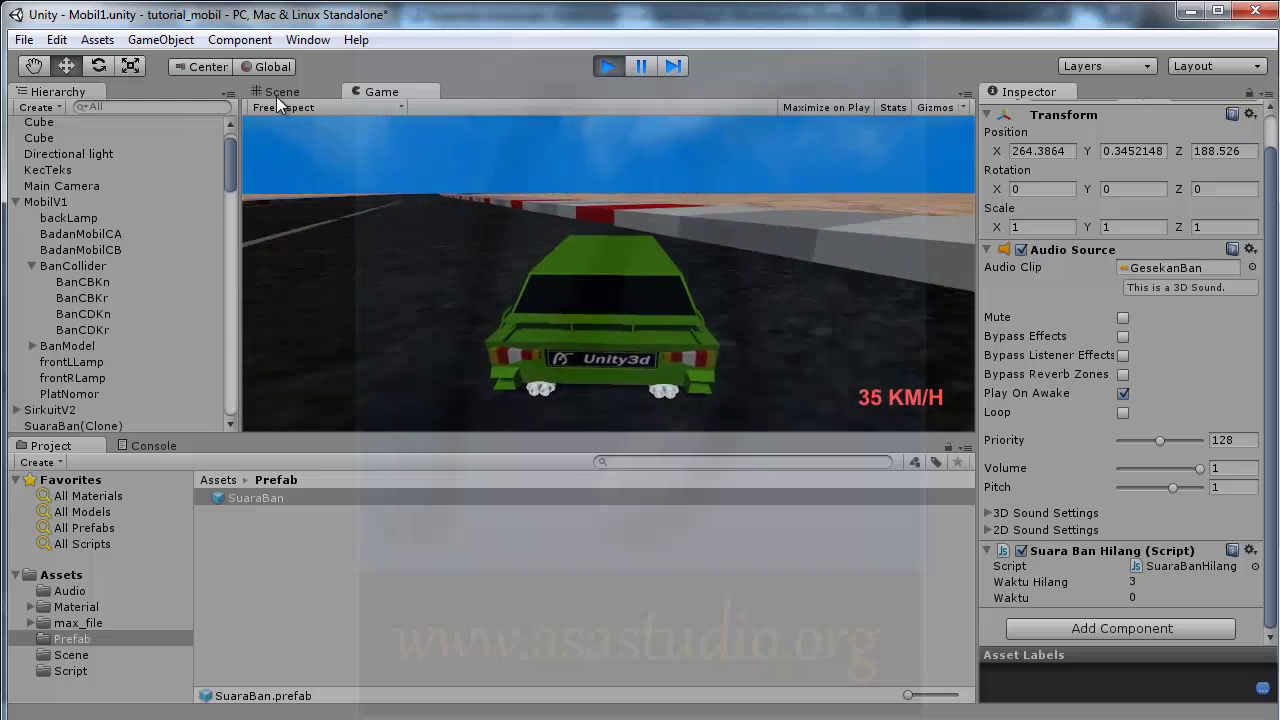
- In the Scene view, pan around and select the white block on the road
{"action": "left_click", "coordinate": [278, 95]}
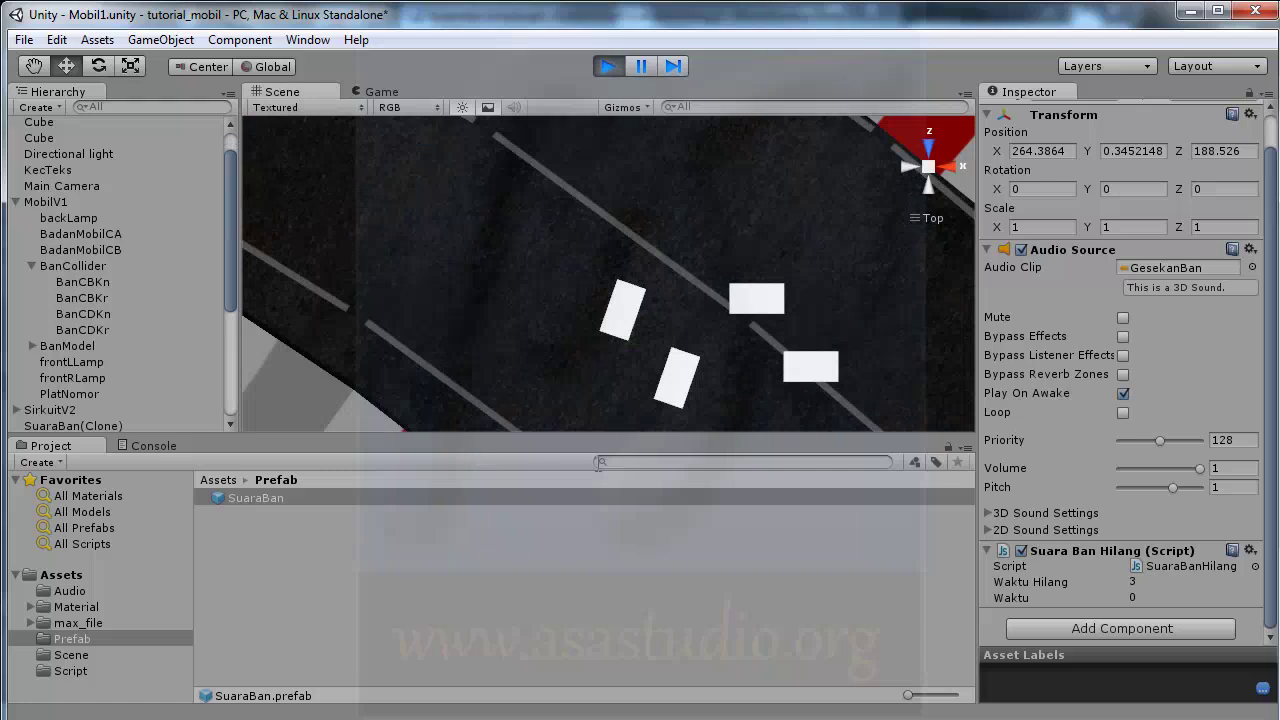
{"action": "left_click_drag", "start_coordinate": [233, 234], "coordinate": [232, 199]}
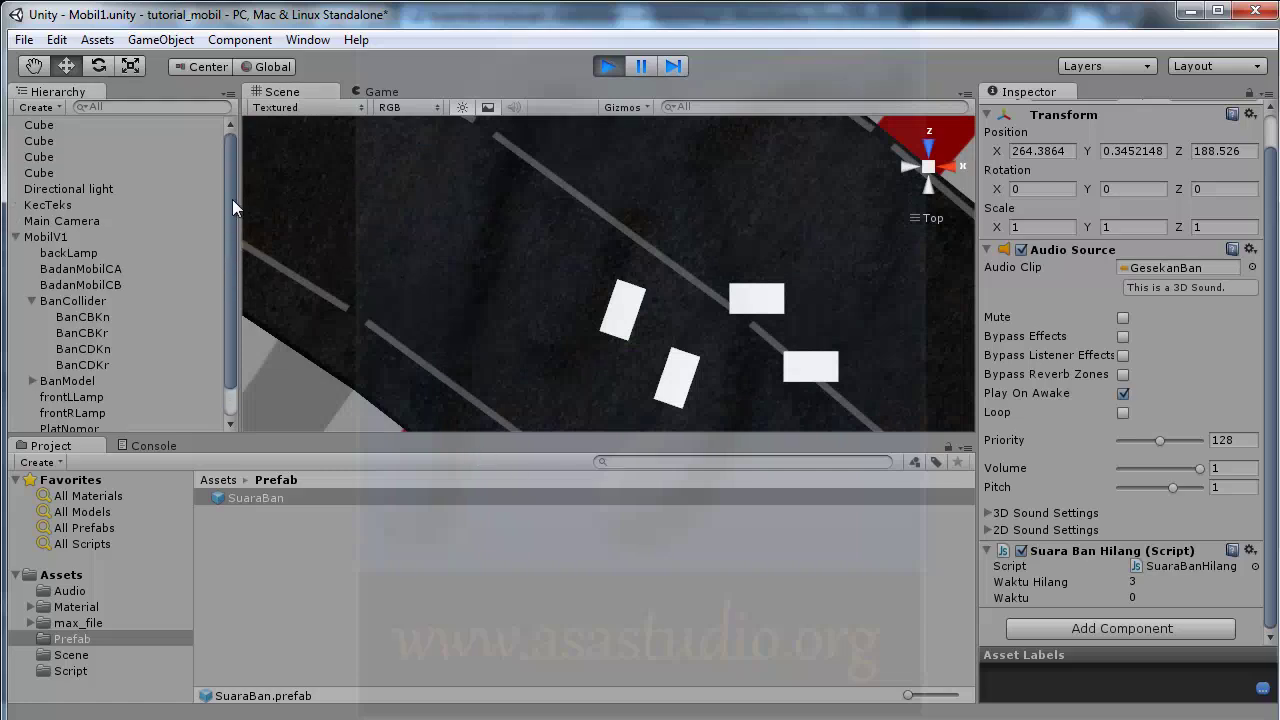
{"action": "left_click_drag", "start_coordinate": [227, 255], "coordinate": [229, 325]}
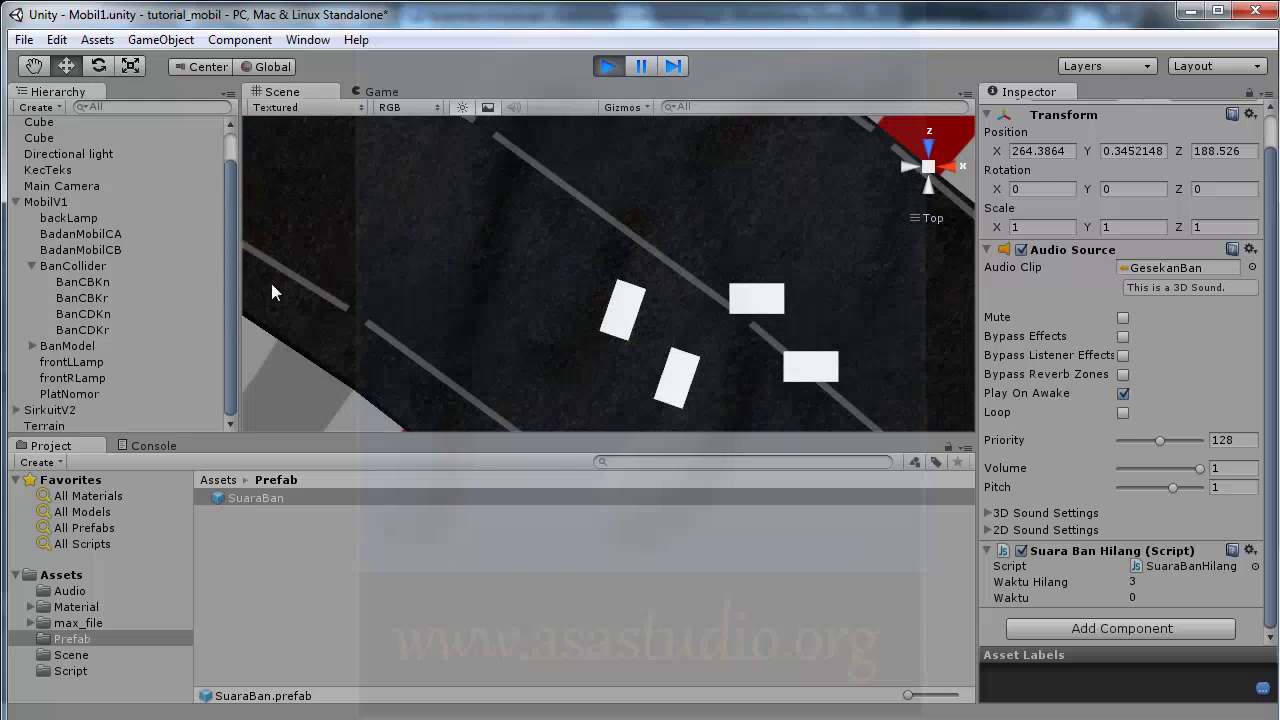
{"action": "left_click", "coordinate": [568, 199]}
{"action": "left_click", "coordinate": [568, 199]}
{"action": "left_click", "coordinate": [568, 199]}
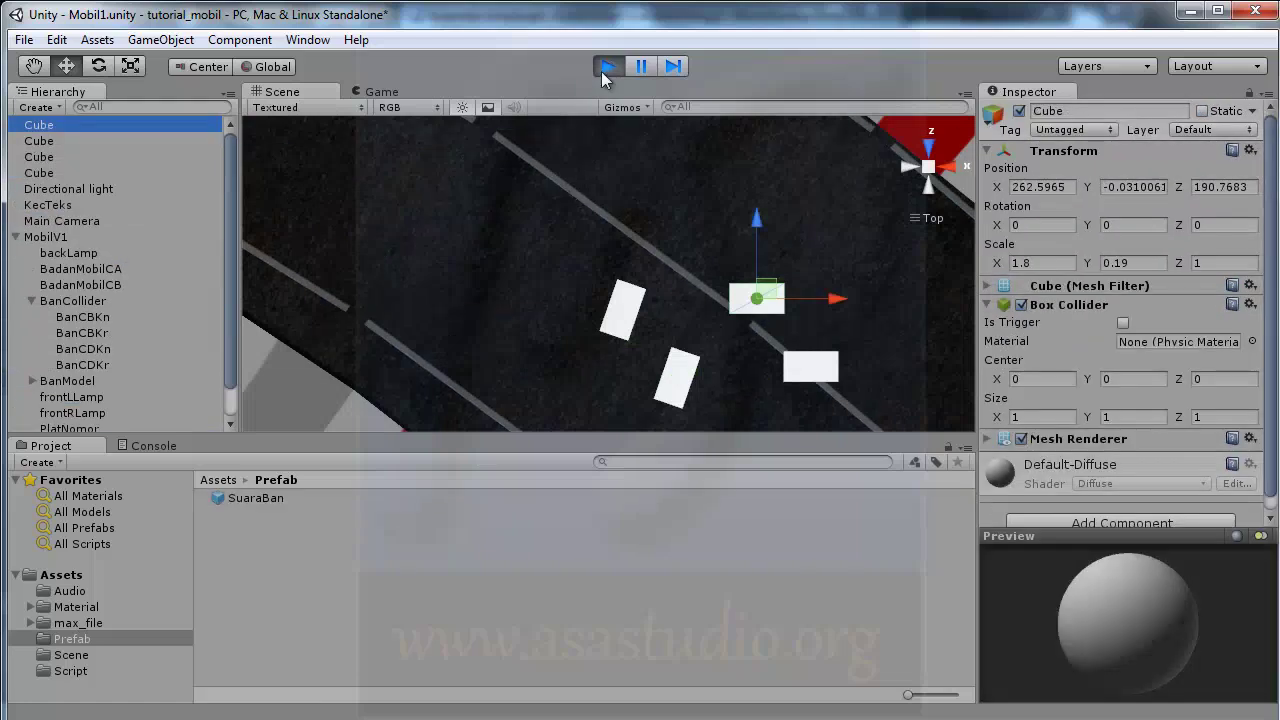
- Drive and skid the car in the Game view, watching clones appear and vanish, then stop Play mode
{"action": "left_click", "coordinate": [396, 92]}
{"action": "key", "text": "Down"}
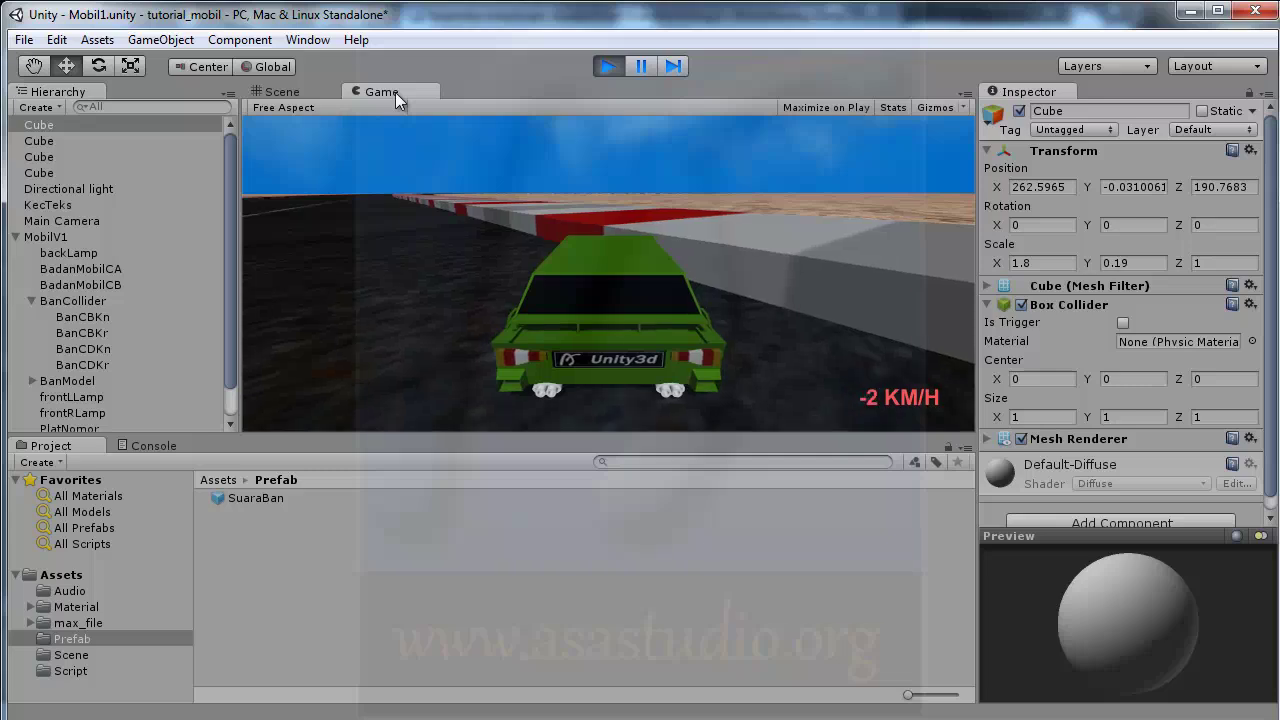
{"action": "key", "text": "Up"}
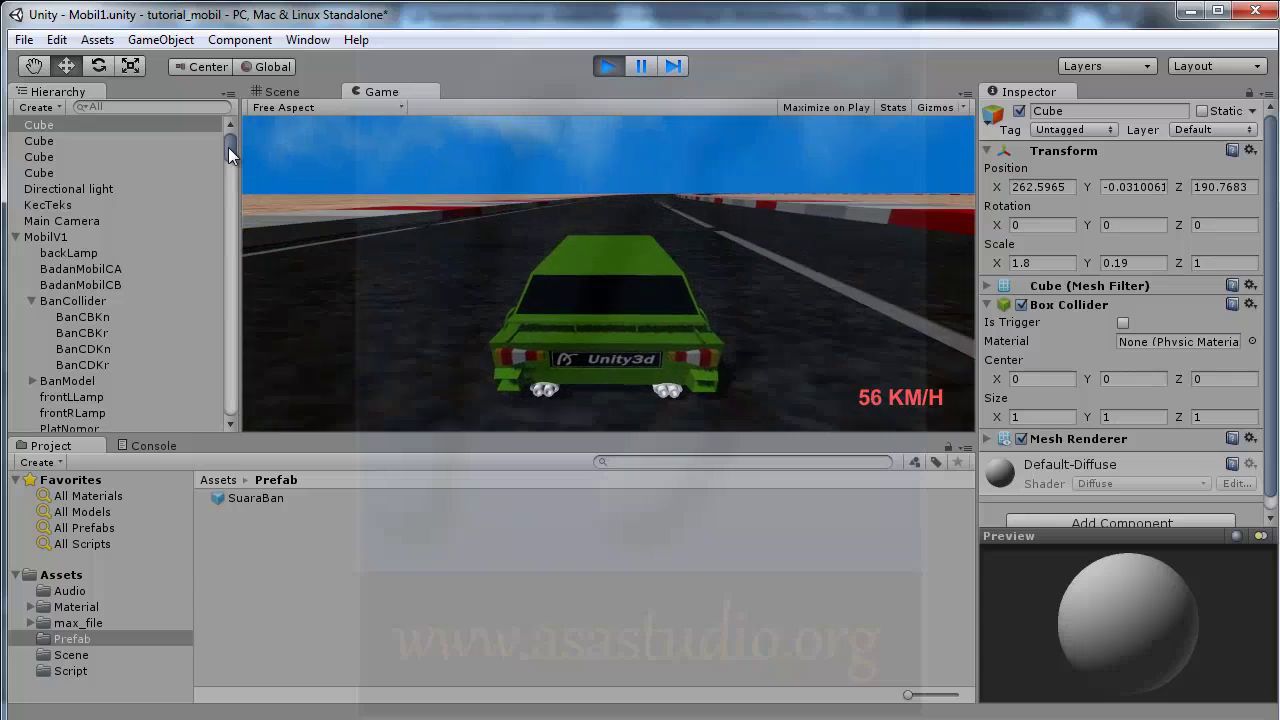
{"action": "left_click_drag", "start_coordinate": [228, 147], "coordinate": [243, 383]}
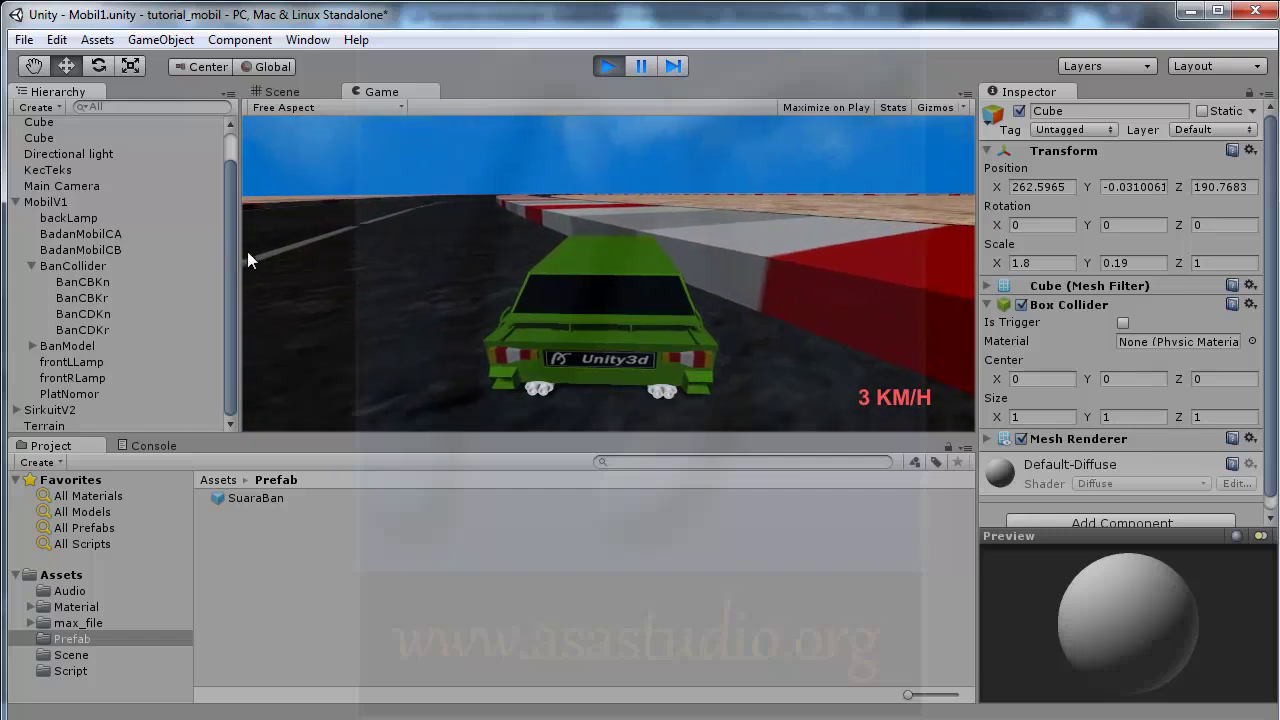
{"action": "key", "text": "Down"}
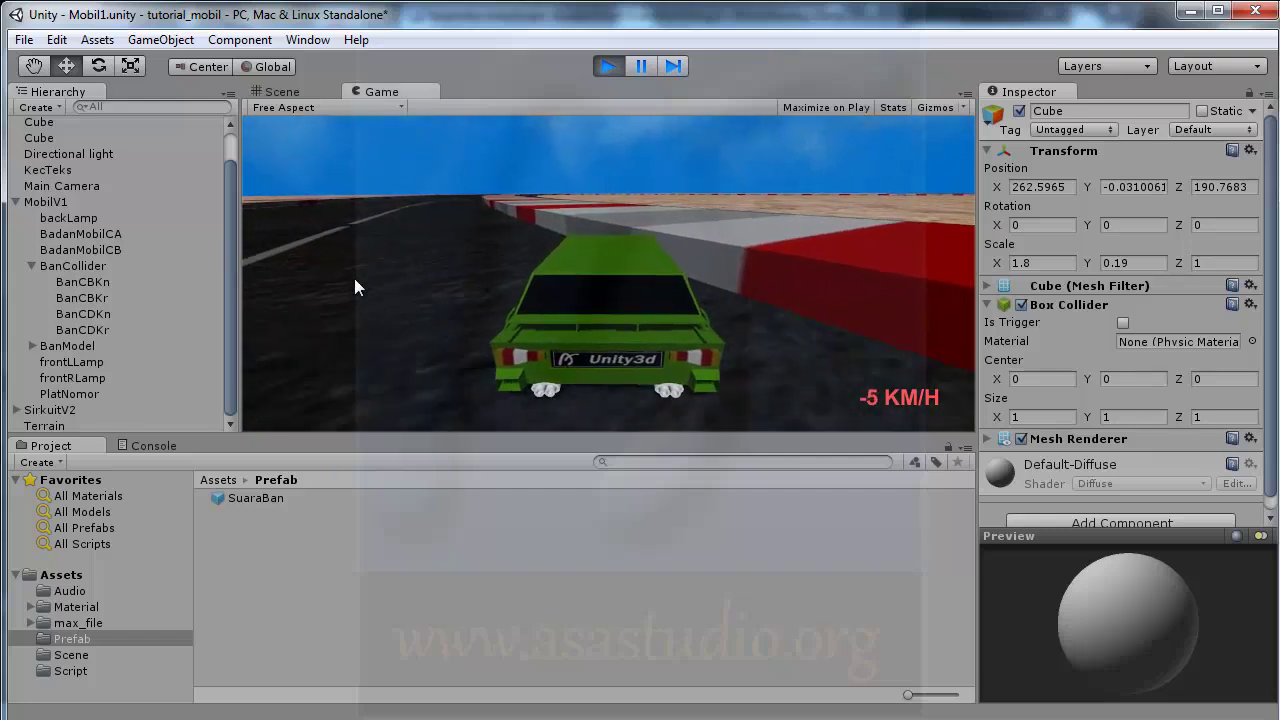
{"action": "key", "text": "Up"}
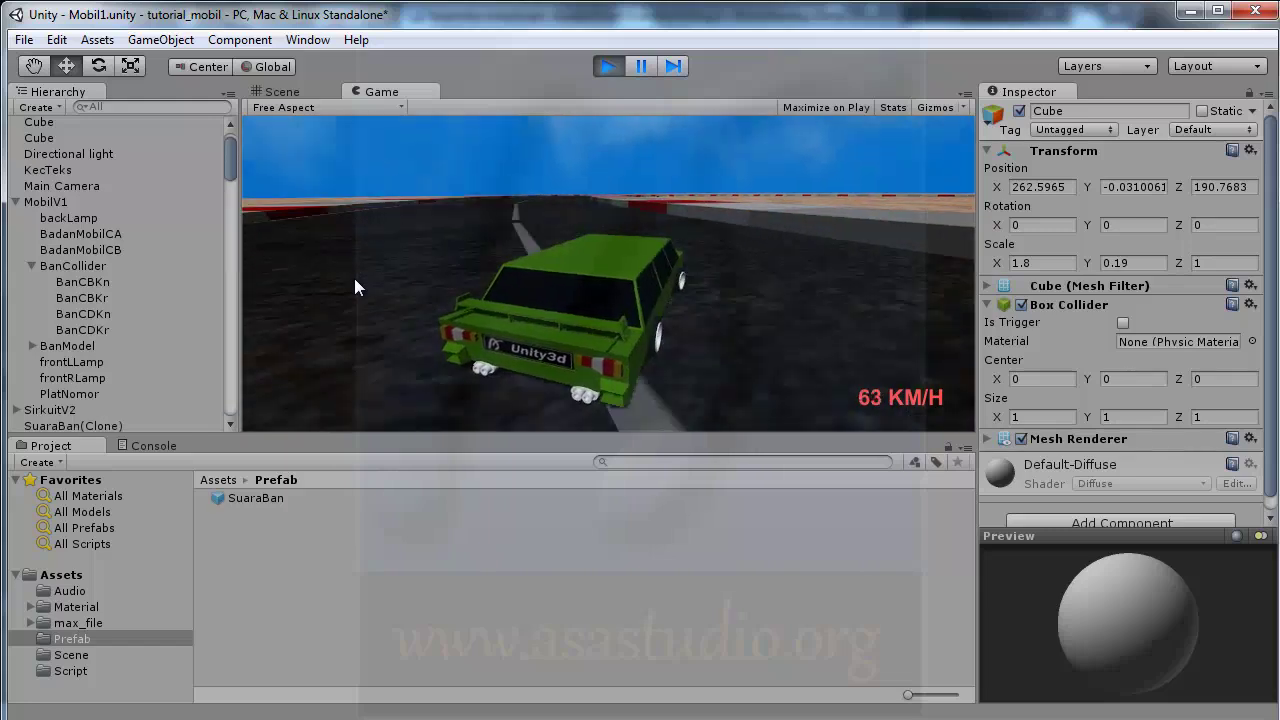
{"action": "key", "text": "Down"}
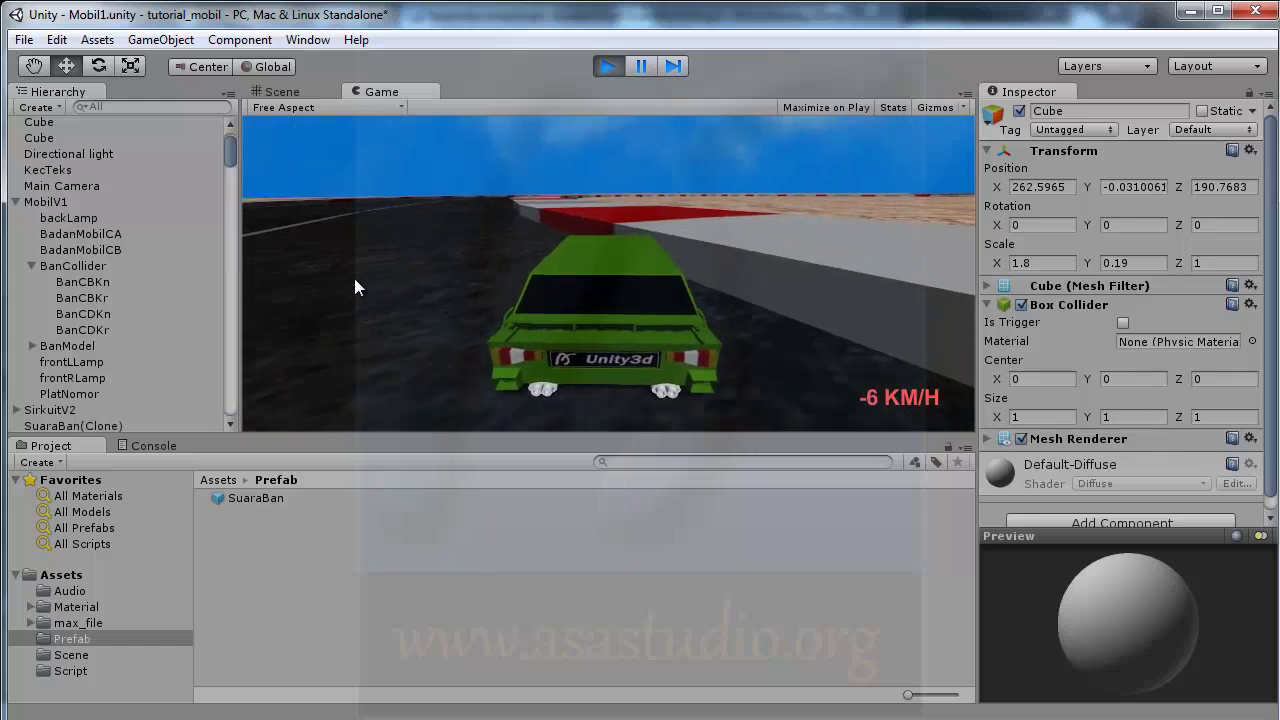
{"action": "key", "text": "Up"}
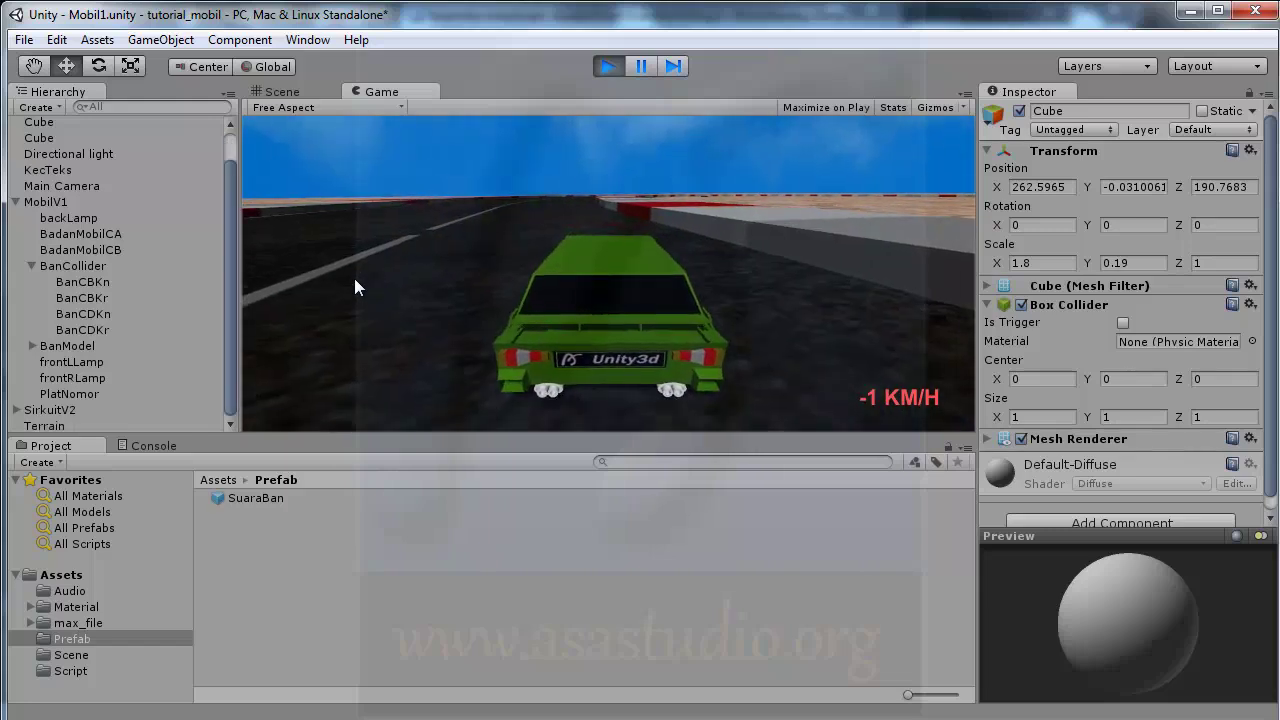
{"action": "key", "text": "Up"}
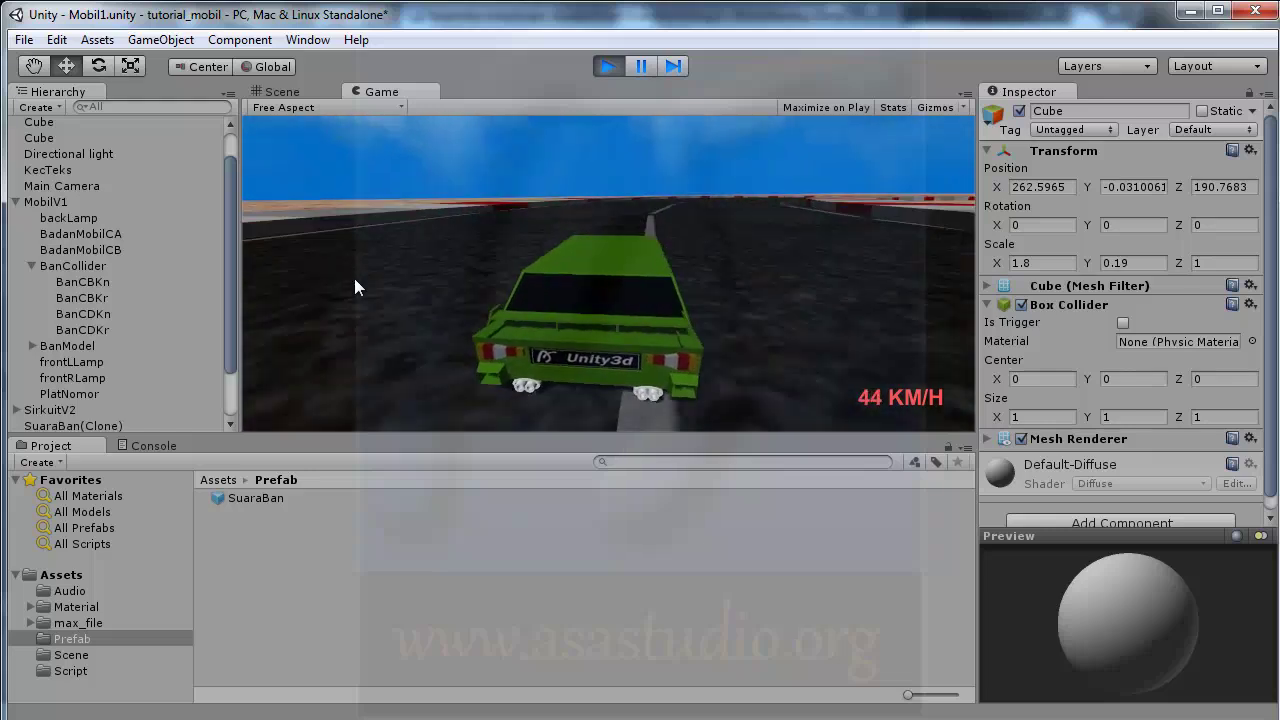
{"action": "key", "text": "Right"}
{"action": "key", "text": "Up"}
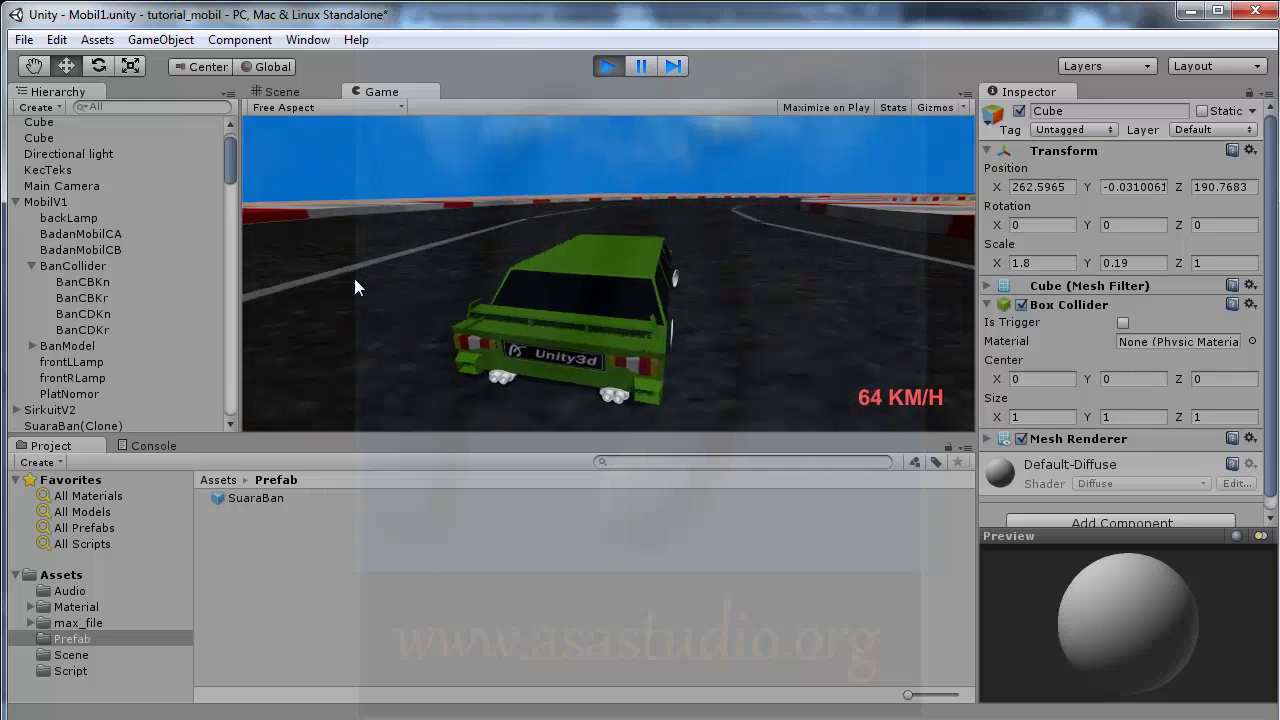
{"action": "key", "text": "Up"}
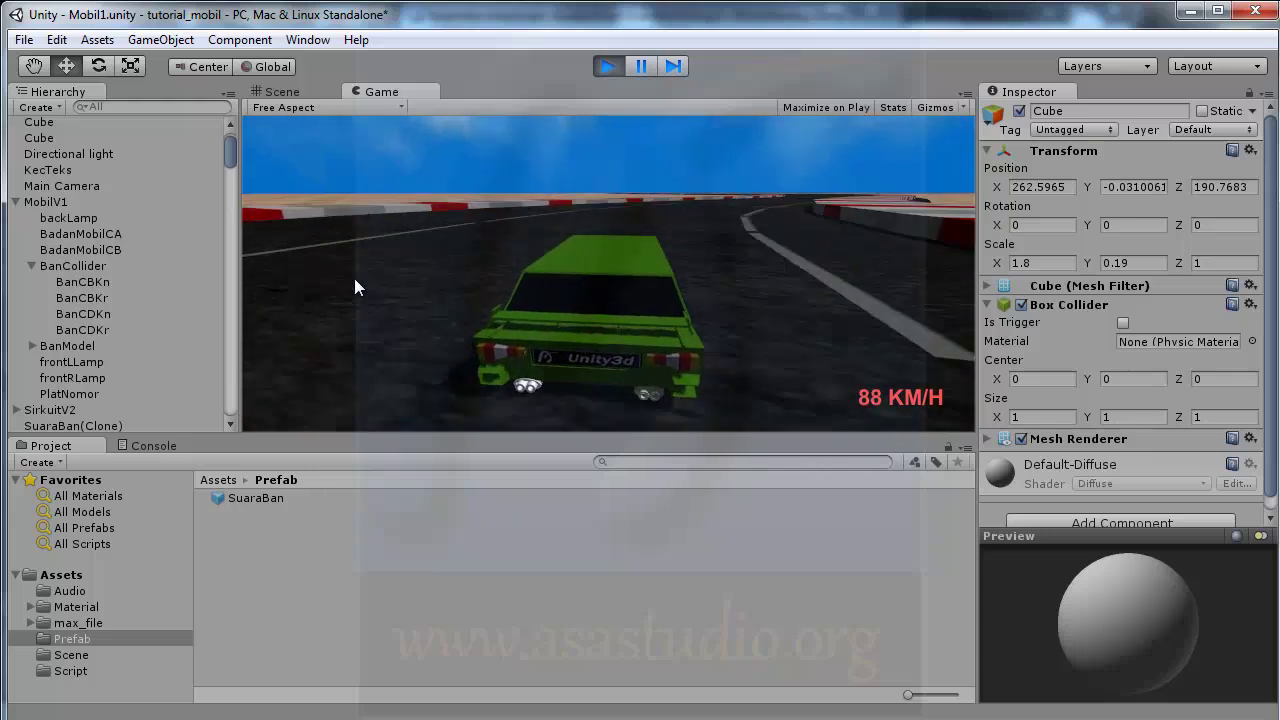
{"action": "key", "text": "Up"}
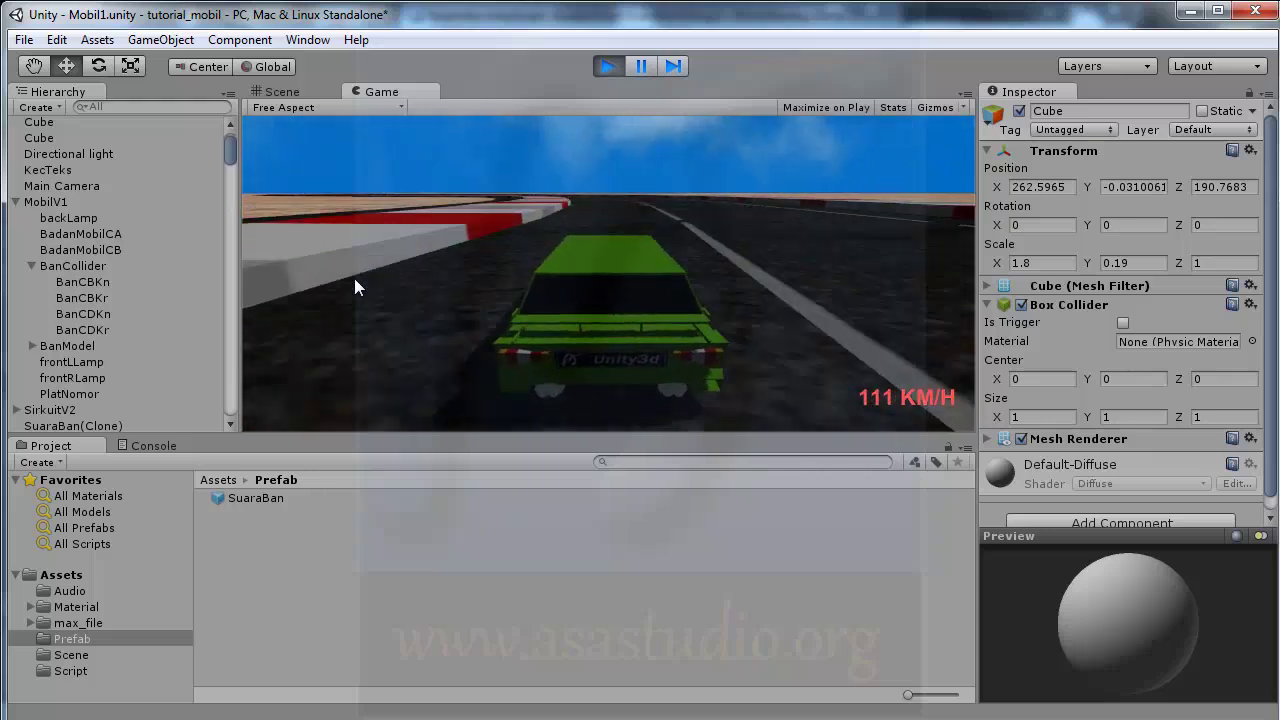
{"action": "key", "text": "Up"}
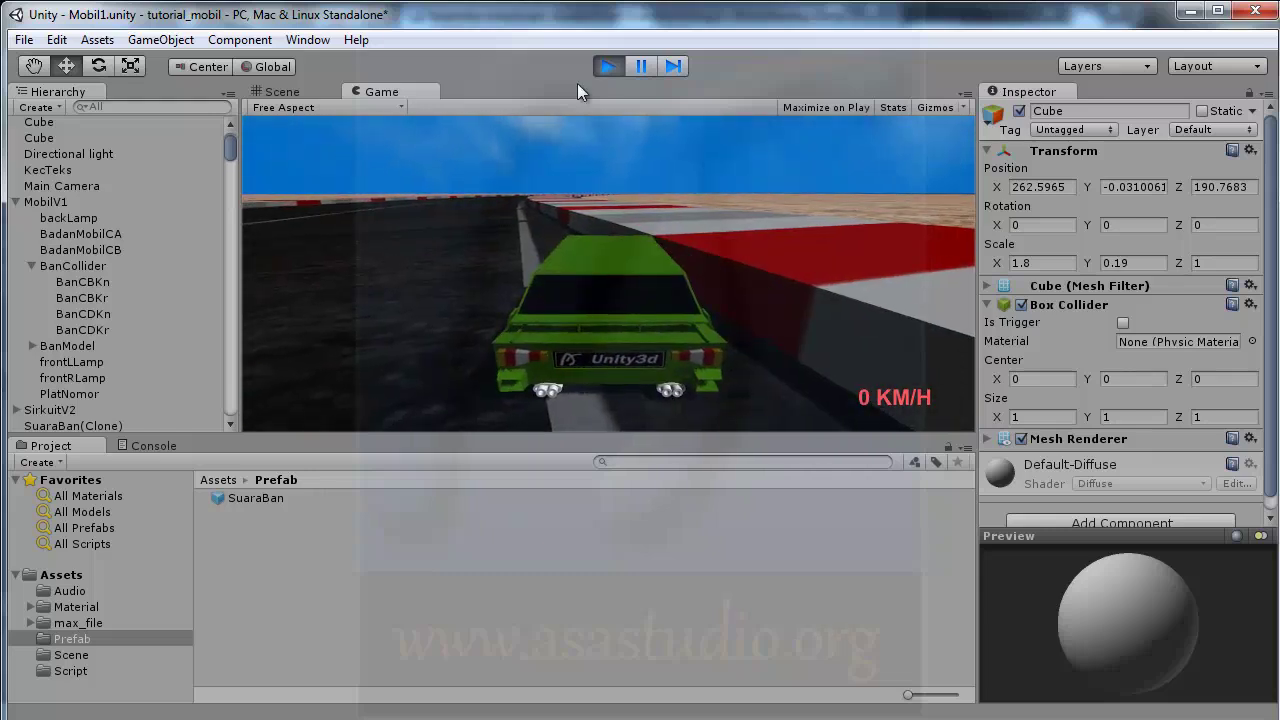
{"action": "left_click", "coordinate": [604, 68]}
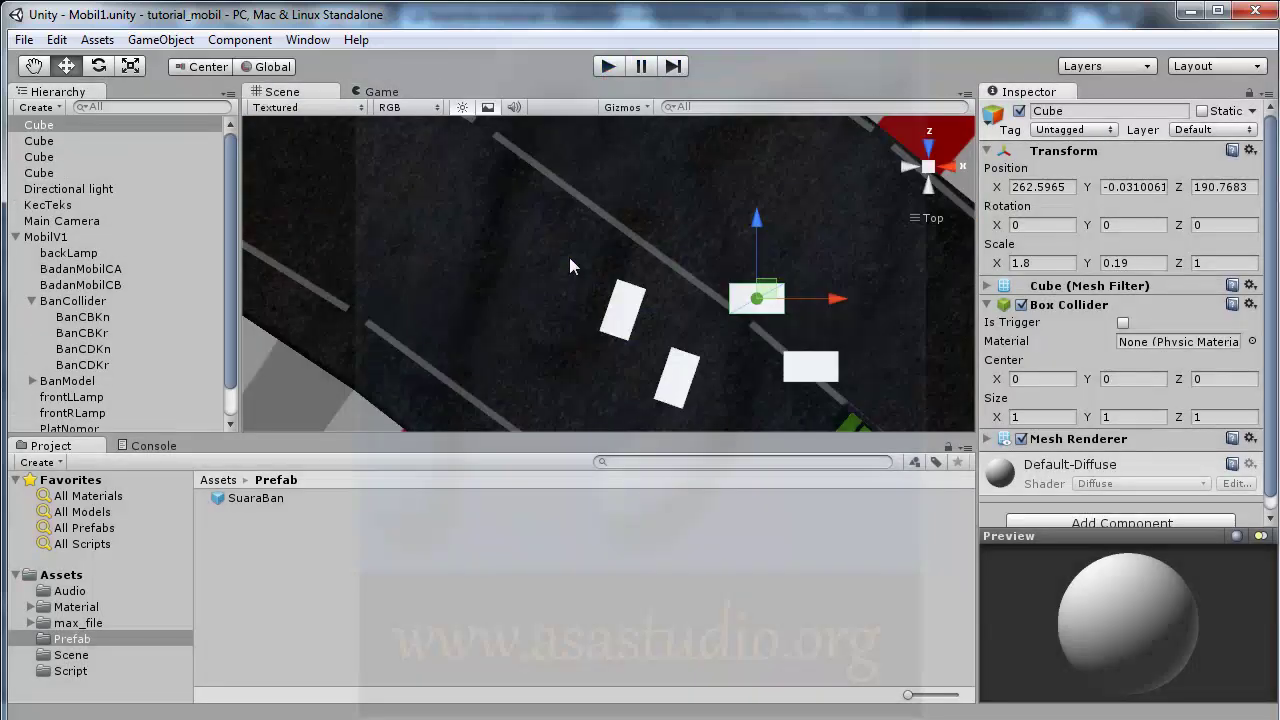